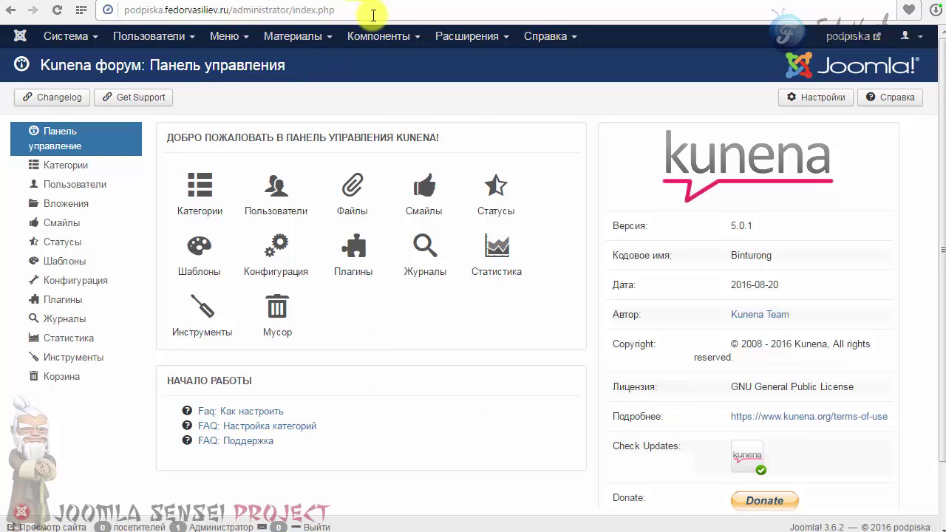
Step: Open the Kunena forum's configuration page (Конфигурация) at its general parameters
left_click(386, 38)
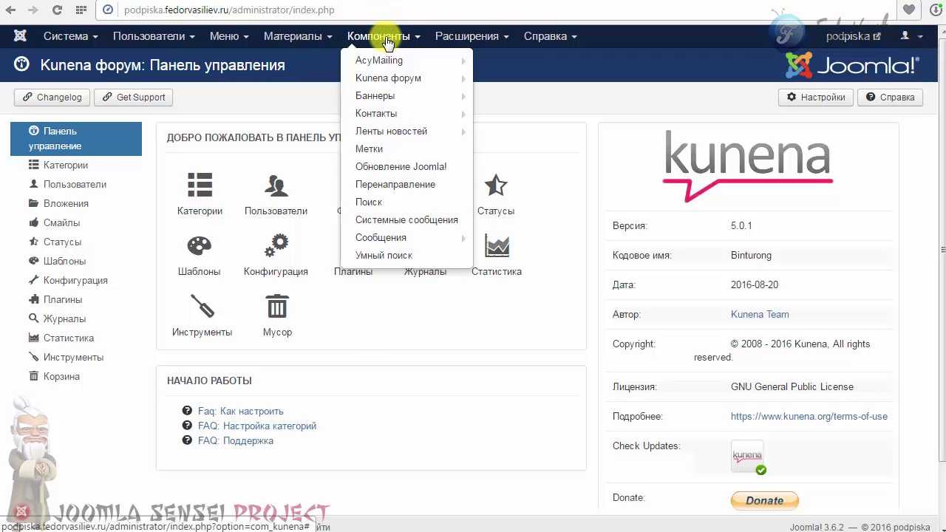
left_click(274, 110)
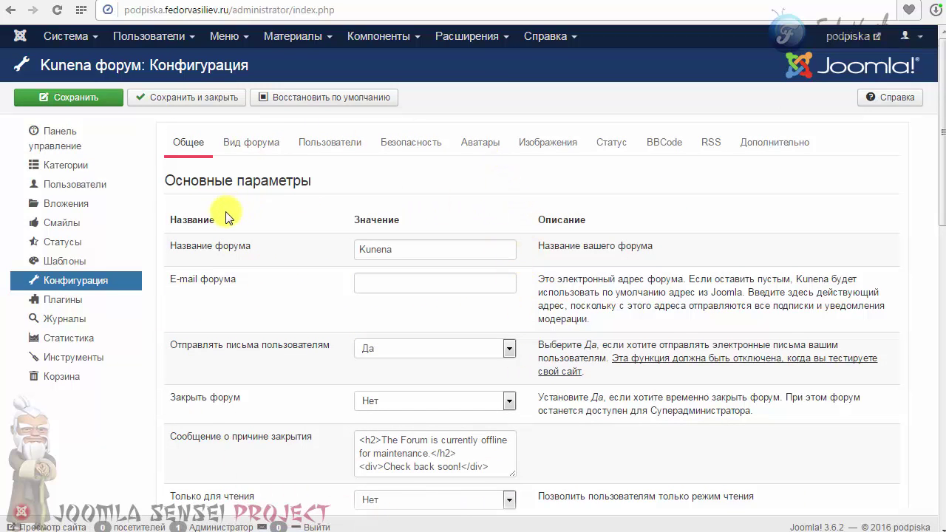
scroll(227, 217, "down", 1)
scroll(414, 281, "up", 1)
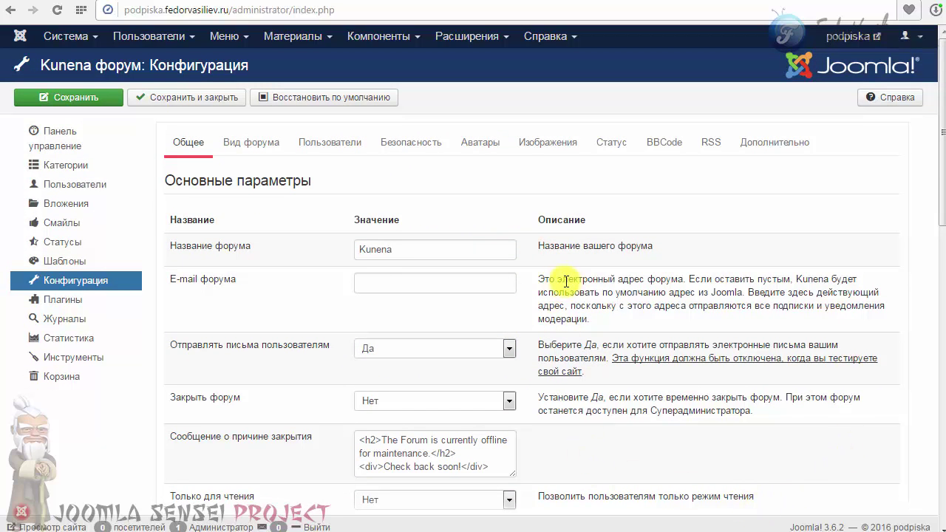
Step: Examine the general forum parameters, from the forum name and e-mail through the SEO and caching settings
left_click_drag(543, 279, 598, 323)
left_click(518, 303)
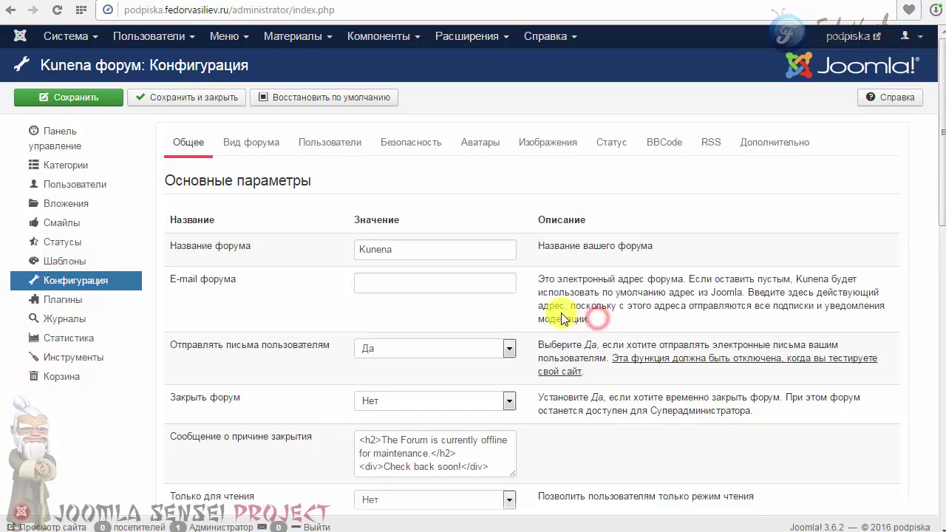
scroll(566, 313, "down", 10)
scroll(560, 320, "down", 1)
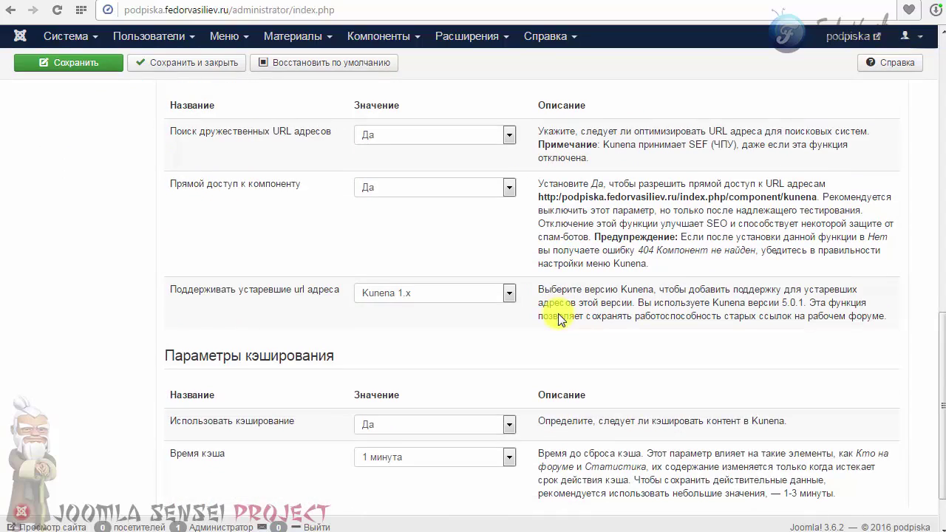
scroll(560, 315, "down", 1)
scroll(560, 315, "up", 12)
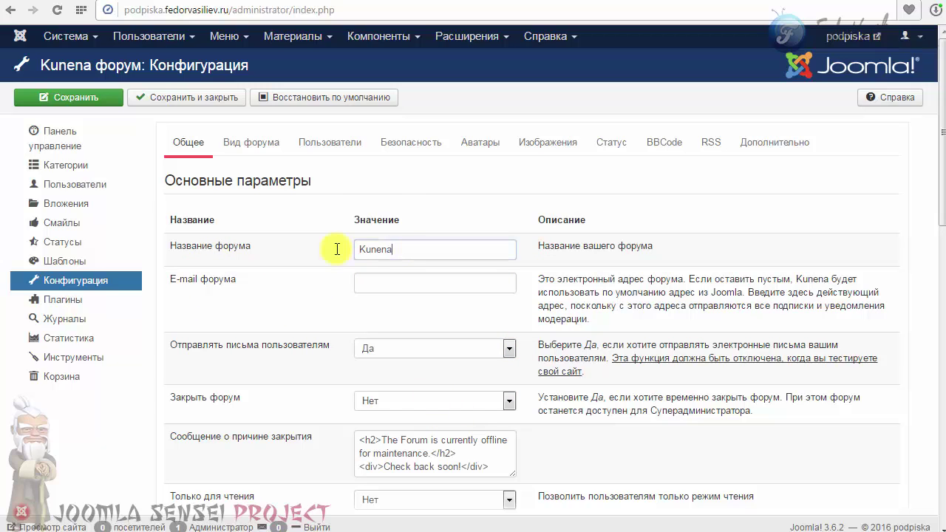
left_click(313, 251)
left_click(311, 248)
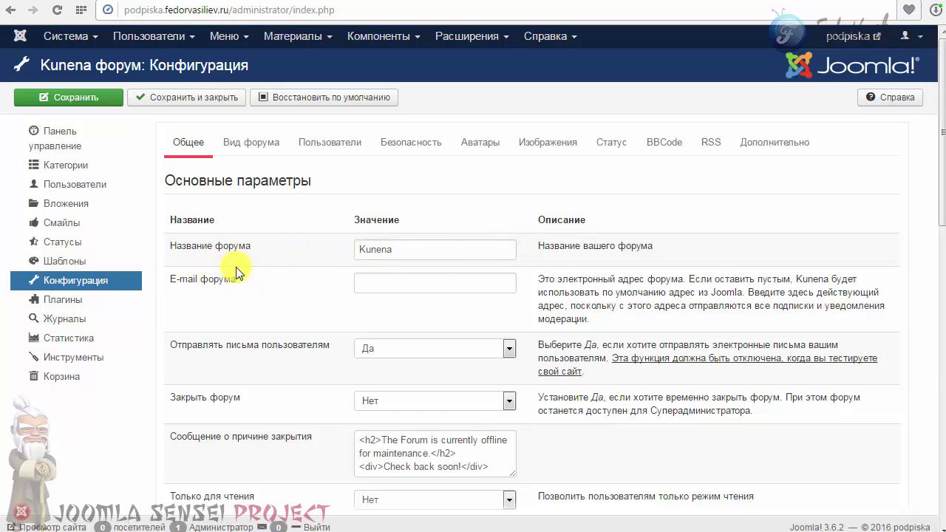
Step: Look through the forum view, users, security, avatars, images and BBCode settings and return to the general parameters
left_click(238, 145)
left_click(330, 148)
left_click(399, 145)
left_click(480, 144)
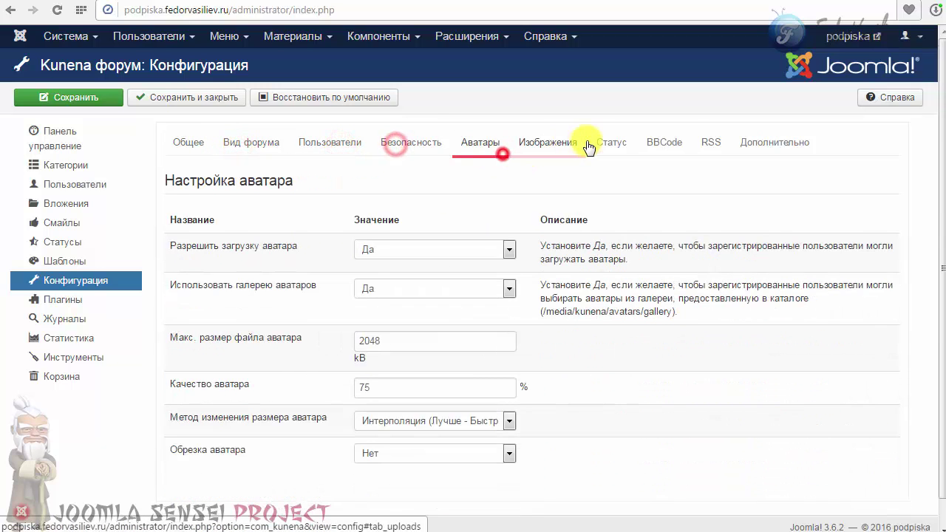
left_click(574, 144)
left_click(680, 142)
left_click(196, 148)
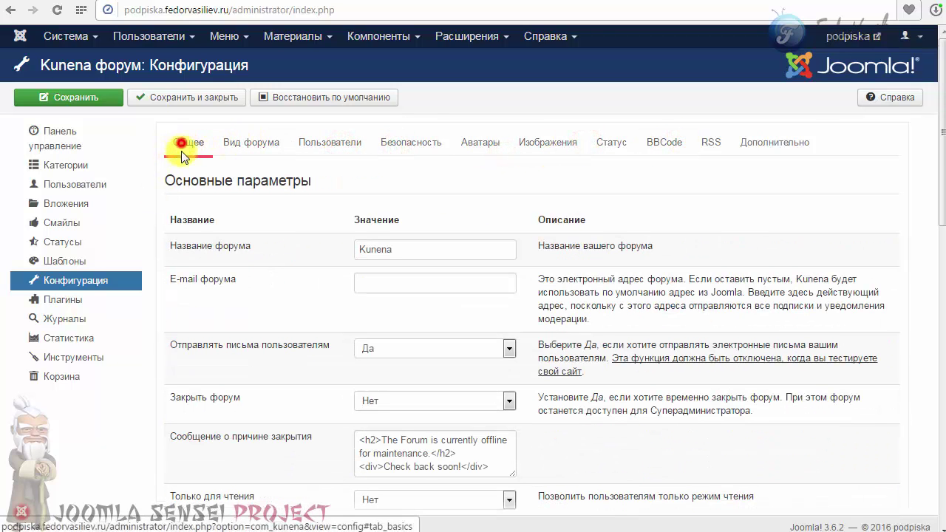
Step: Set the forum name (Название форума) to "joomla"
double_click(408, 249)
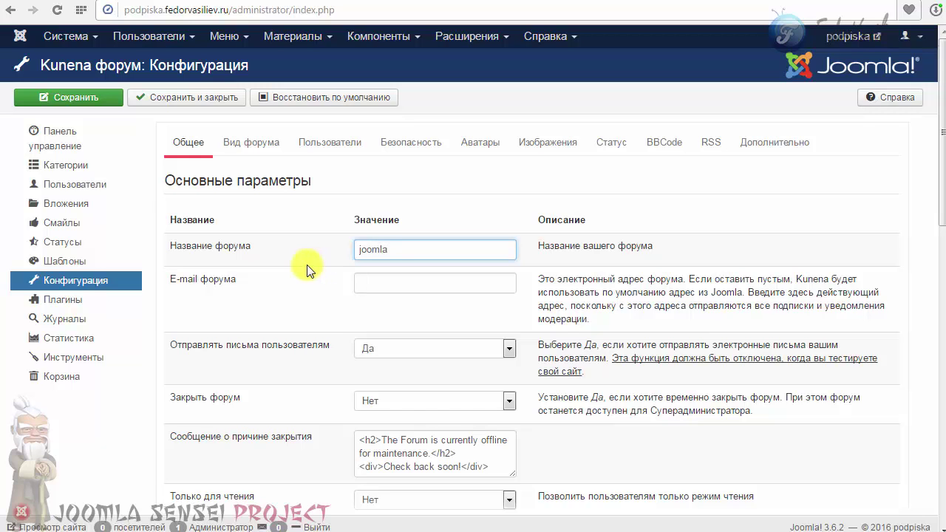
double_click(377, 249)
left_click(407, 249)
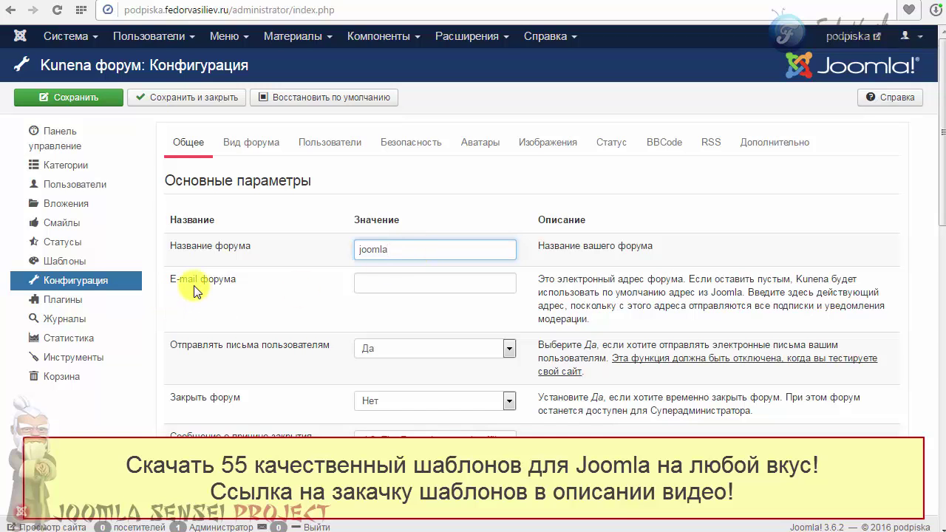
Step: Examine the forum e-mail field and the choices for sending e-mails to users (Отправлять письма пользователям)
left_click(381, 283)
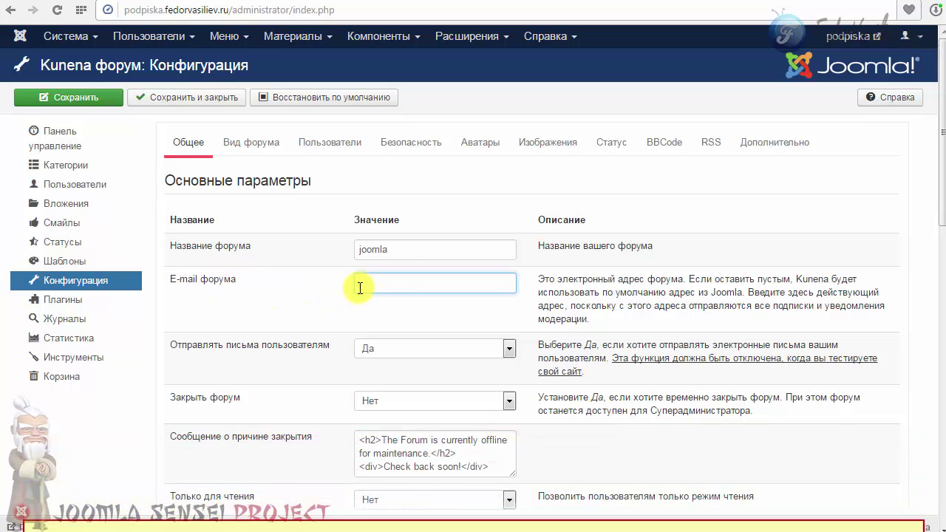
left_click(399, 281)
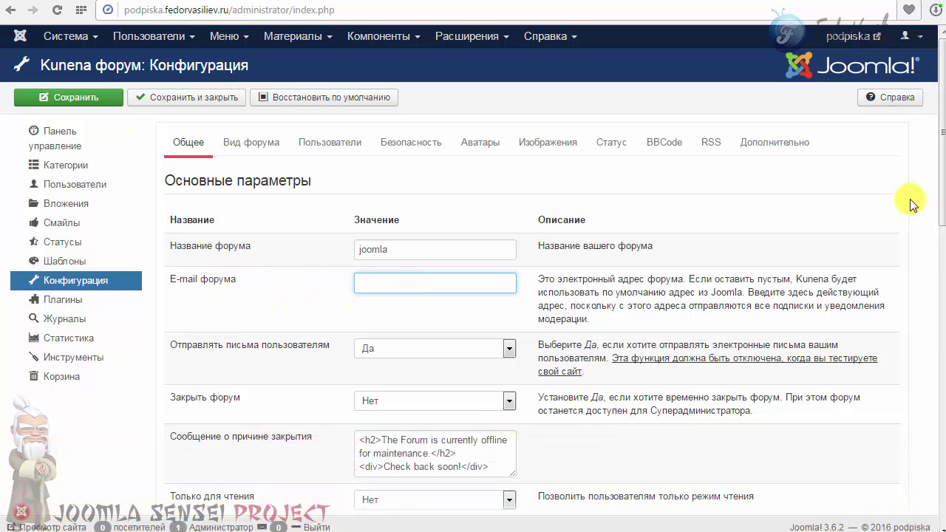
left_click_drag(933, 180, 936, 282)
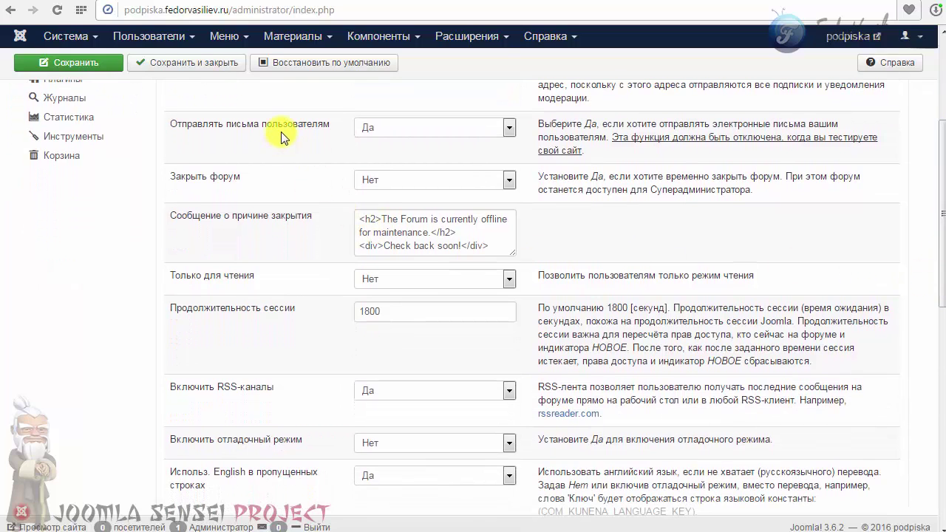
left_click_drag(606, 124, 586, 151)
left_click(604, 156)
left_click(412, 126)
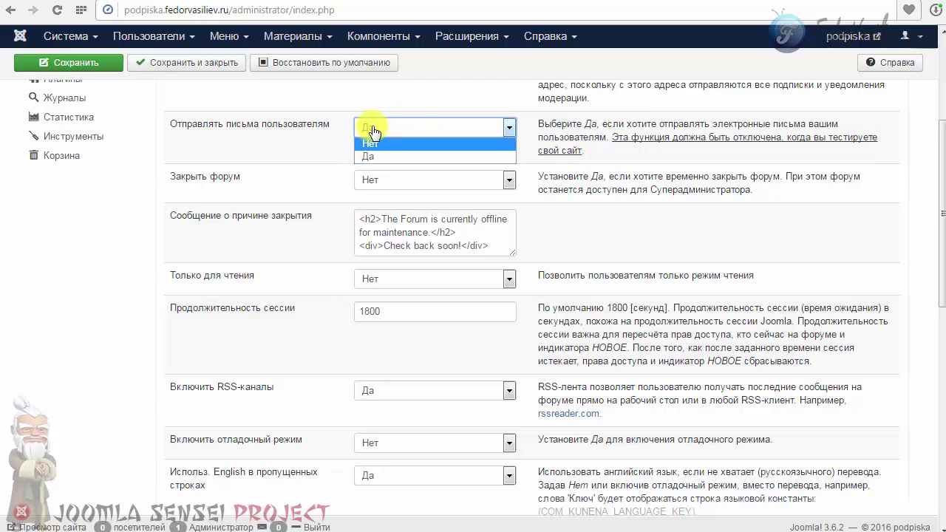
left_click(370, 127)
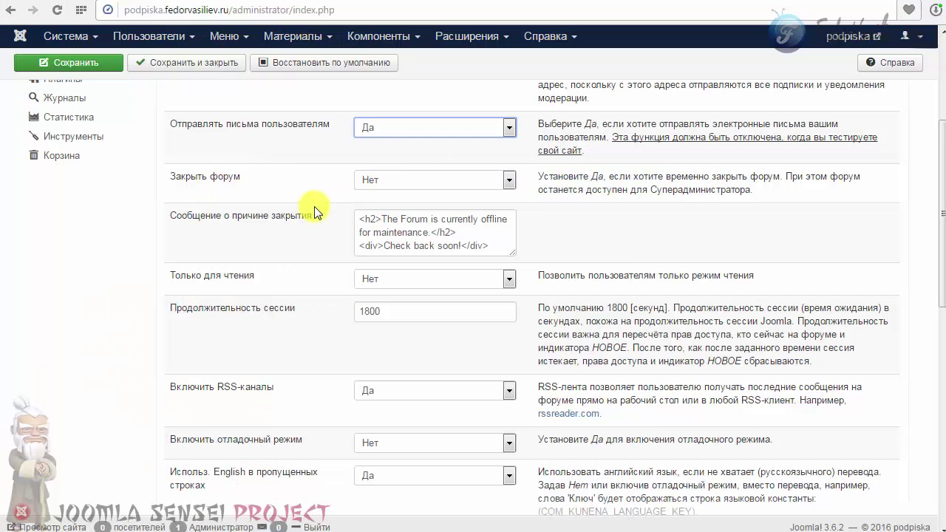
Step: Enlarge the closing message box and set the close forum option (Закрыть форум) to Да
left_click_drag(514, 254, 614, 302)
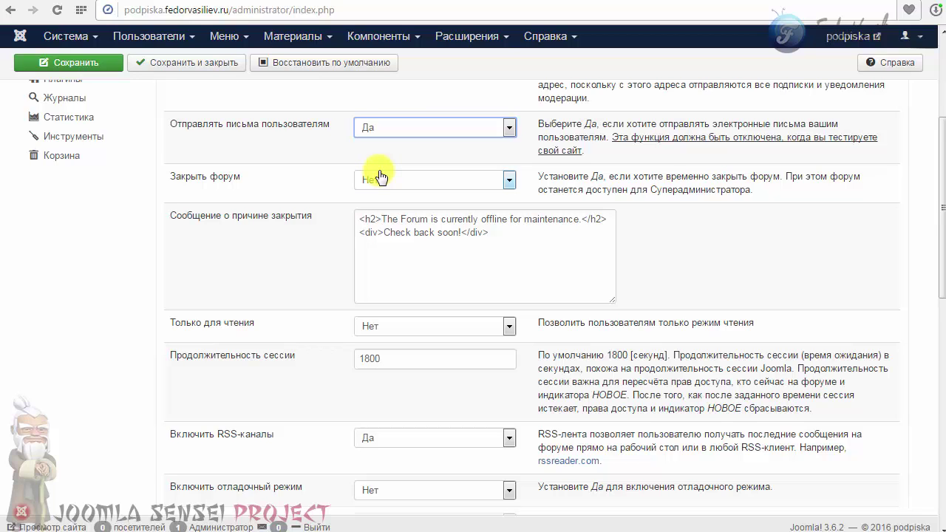
left_click(389, 180)
left_click(385, 196)
left_click(386, 180)
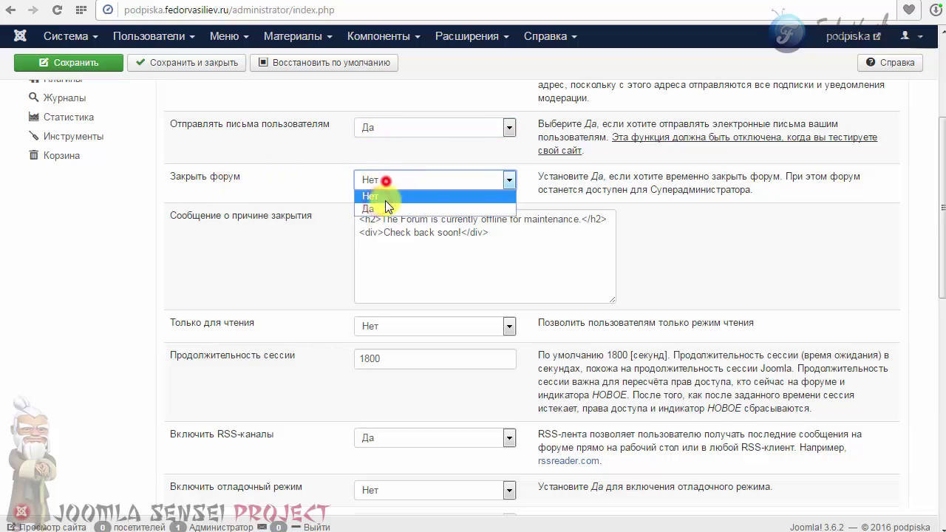
left_click(376, 180)
left_click(376, 180)
left_click(382, 207)
left_click_drag(175, 215, 266, 216)
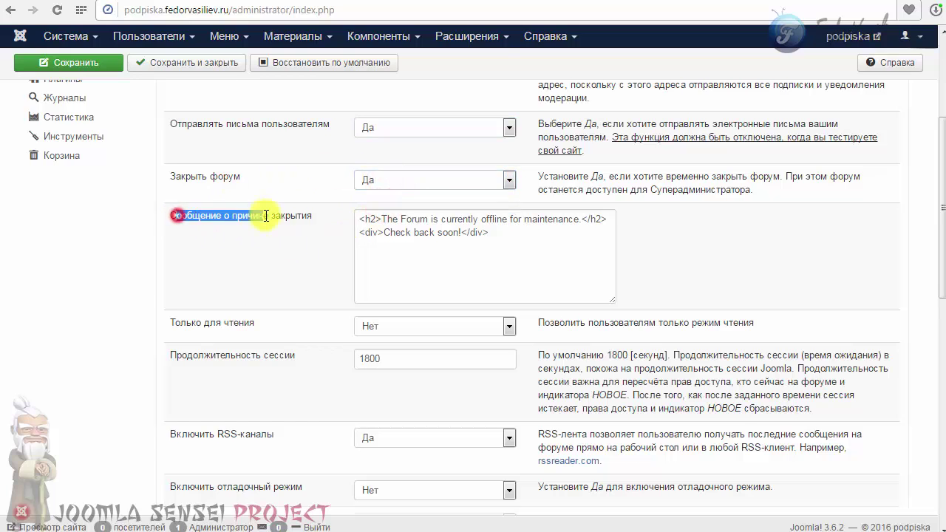
Step: Highlight the offline notice in the closing message and set the close forum option (Закрыть форум) back to Нет
left_click(374, 254)
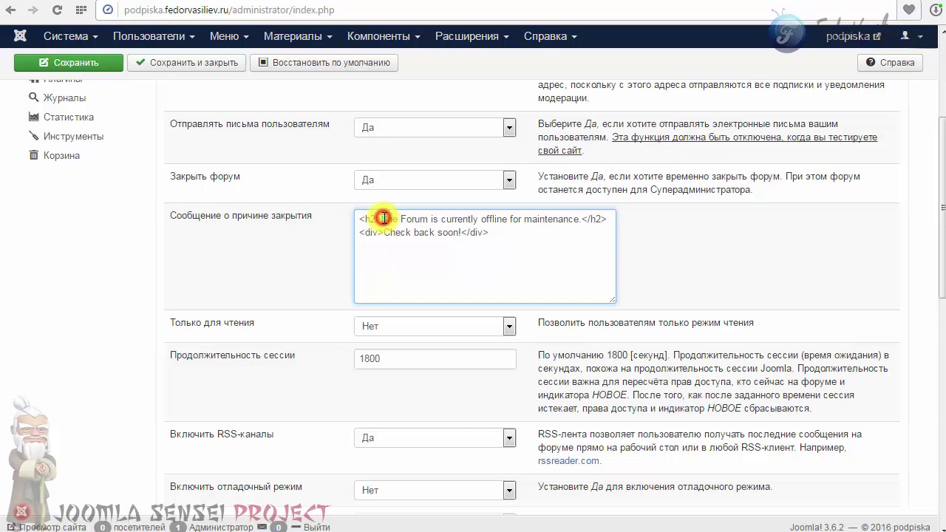
left_click(517, 220)
left_click(384, 218)
left_click_drag(384, 218, 579, 219)
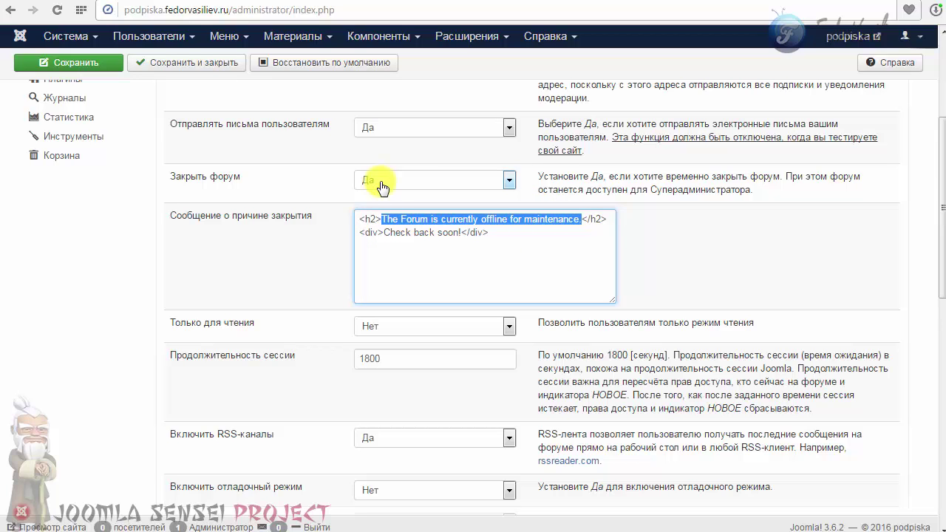
left_click(381, 181)
left_click(376, 197)
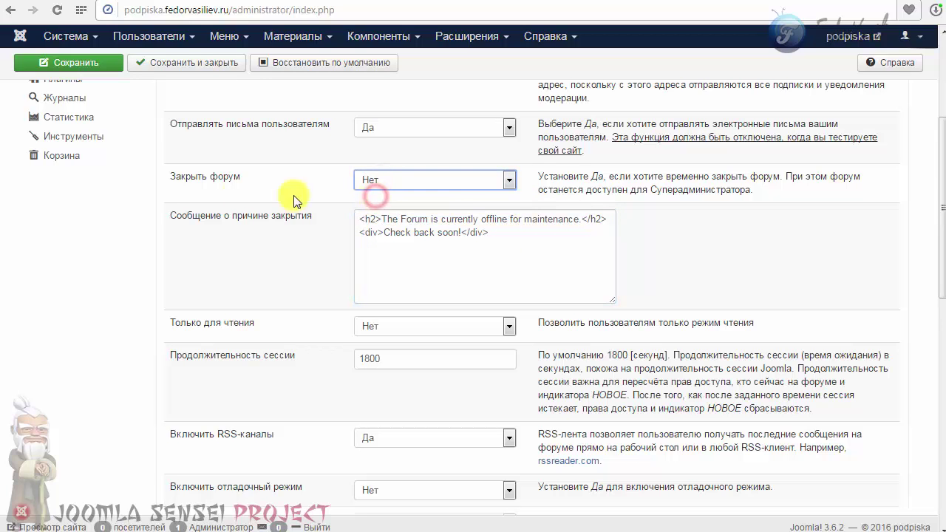
Step: Examine the closing message's HTML text, the read-only option (Только для чтения) and the session duration field
left_click_drag(489, 232, 360, 219)
left_click(416, 236)
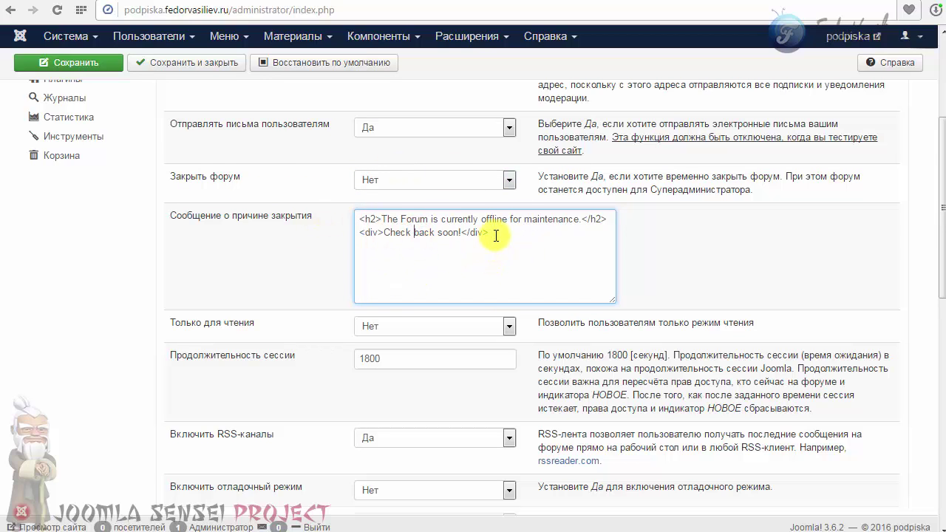
left_click_drag(493, 232, 348, 205)
left_click(390, 219)
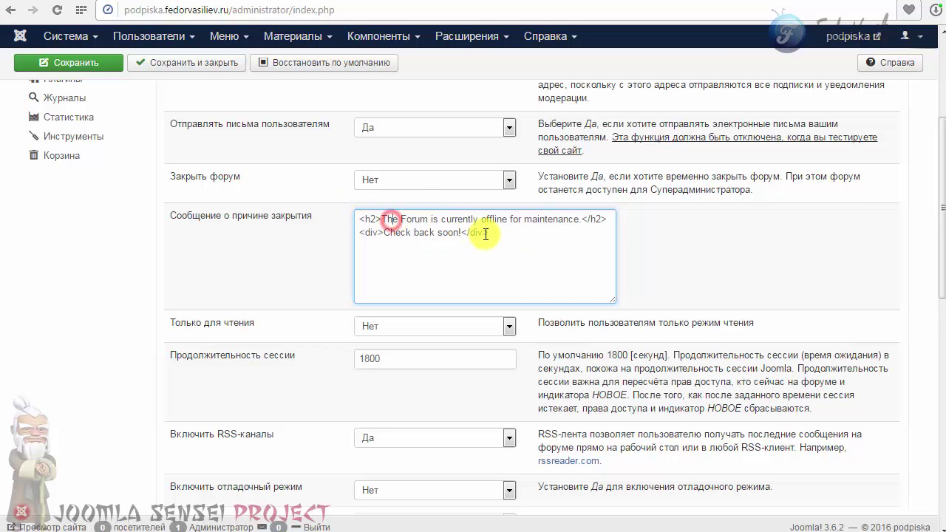
scroll(485, 233, "down", 2)
left_click(373, 181)
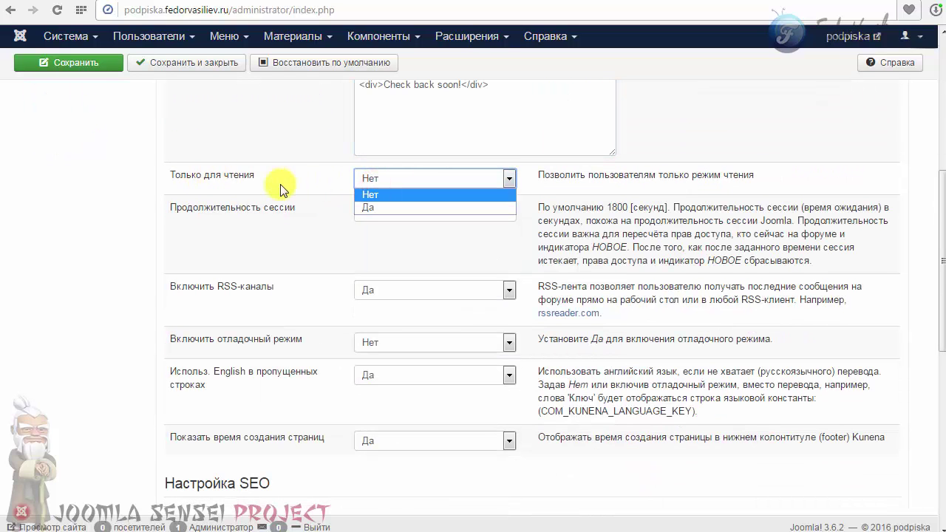
left_click(428, 184)
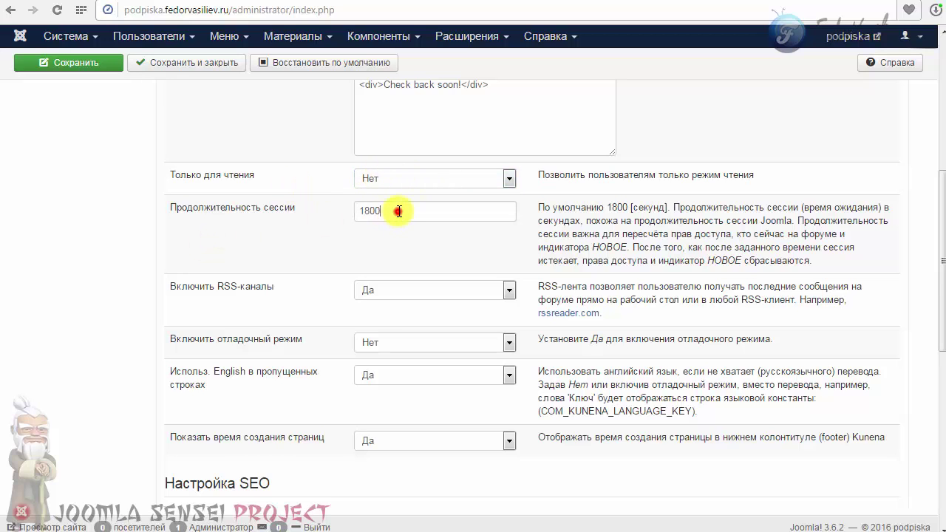
left_click_drag(392, 213, 354, 238)
Step: Disable the forum's RSS feeds by setting Включить RSS-каналы to Нет
left_click_drag(942, 258, 940, 351)
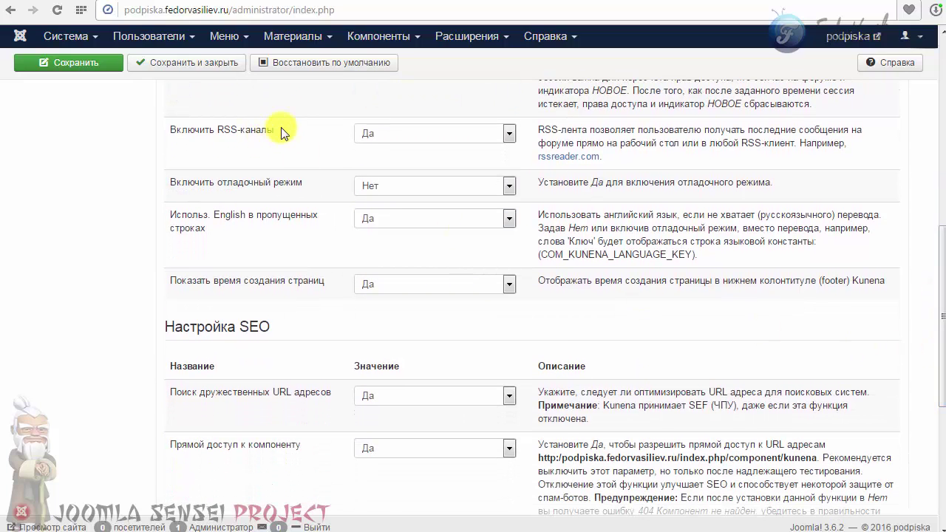
left_click_drag(278, 130, 219, 131)
left_click(227, 128)
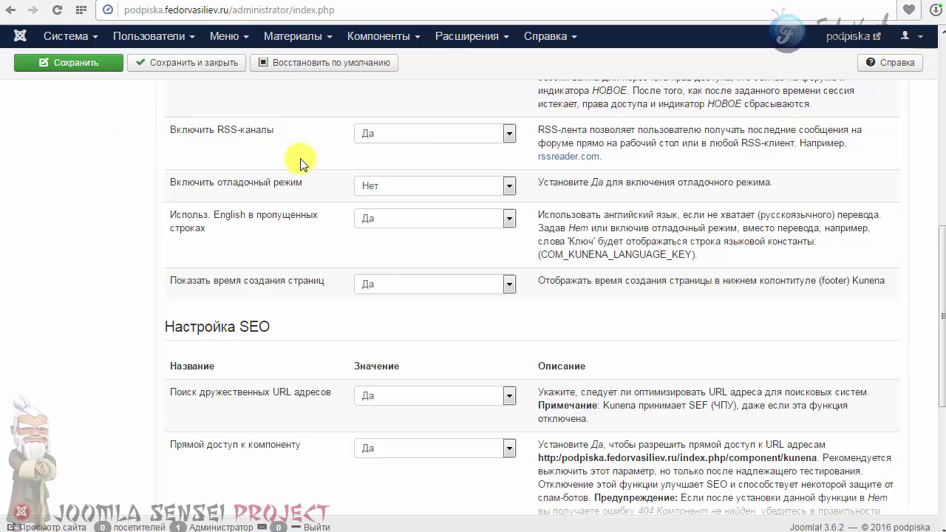
left_click(367, 133)
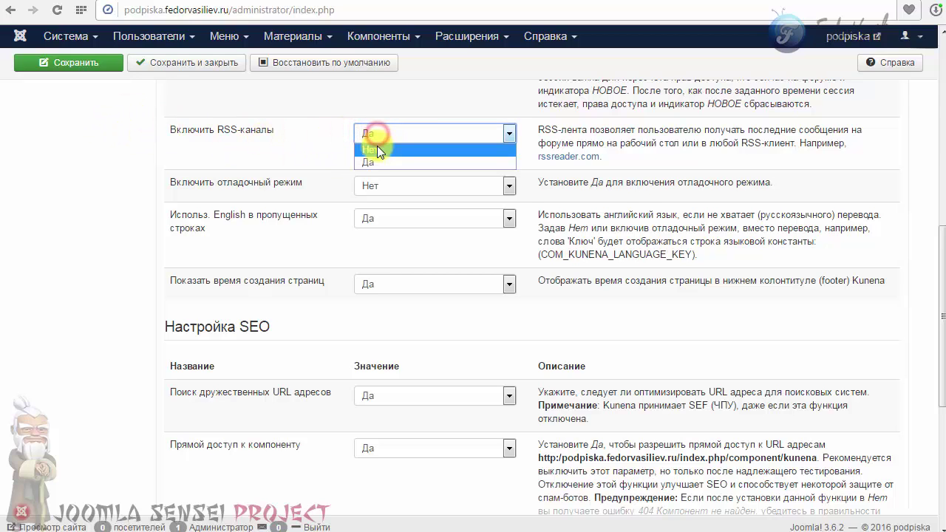
left_click(377, 146)
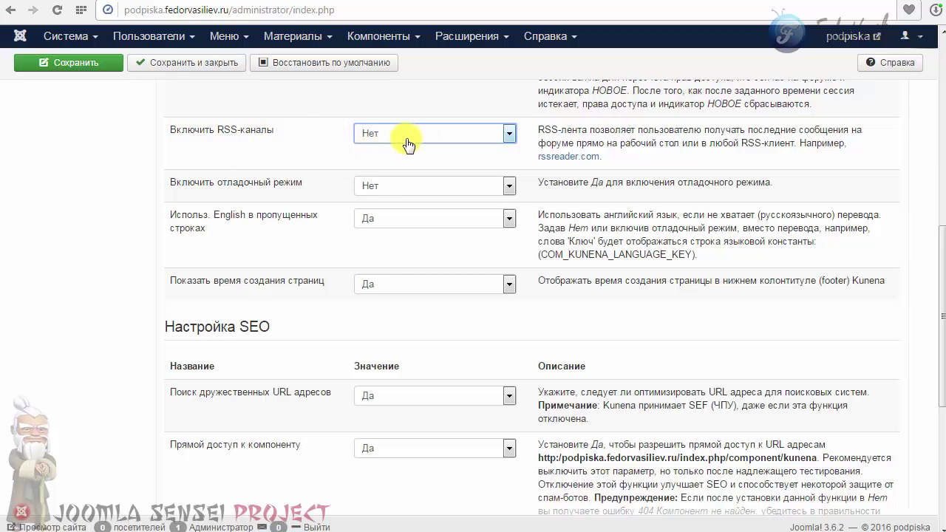
Step: Examine the debug mode, English fallback for missing strings and page creation time options
left_click(405, 185)
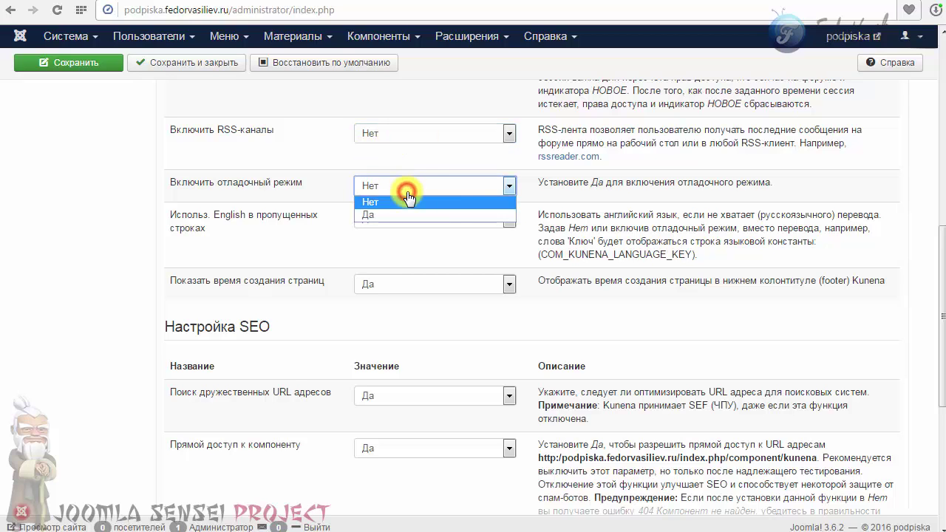
left_click(407, 187)
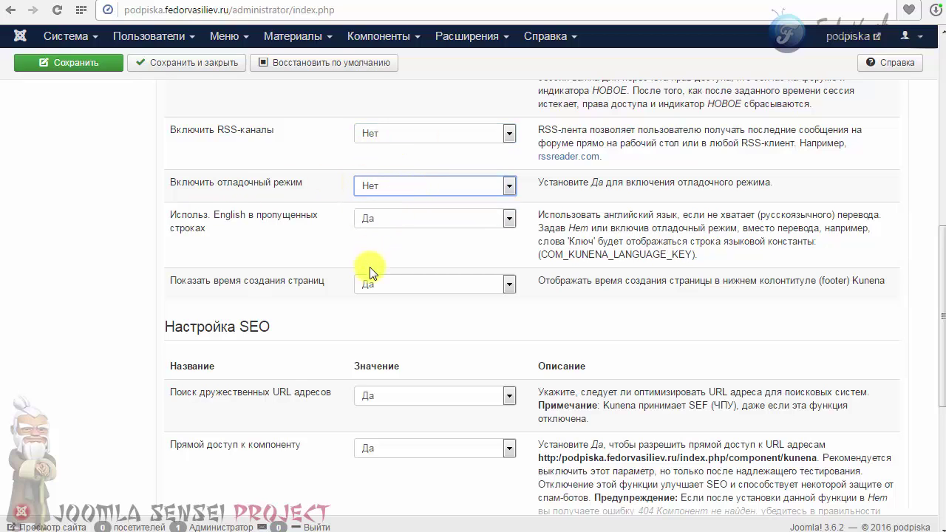
left_click(380, 220)
left_click(380, 218)
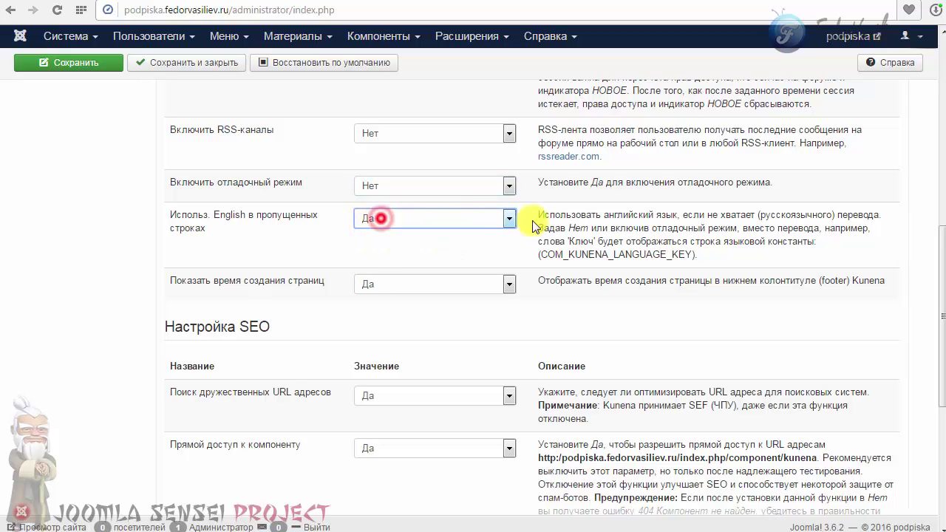
left_click_drag(543, 220, 566, 243)
left_click(525, 235)
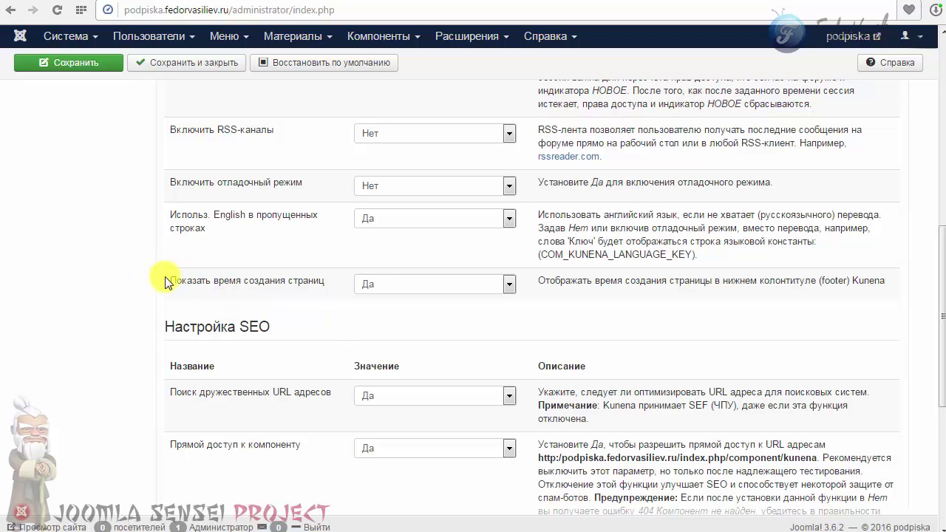
left_click_drag(165, 282, 274, 277)
left_click(279, 279)
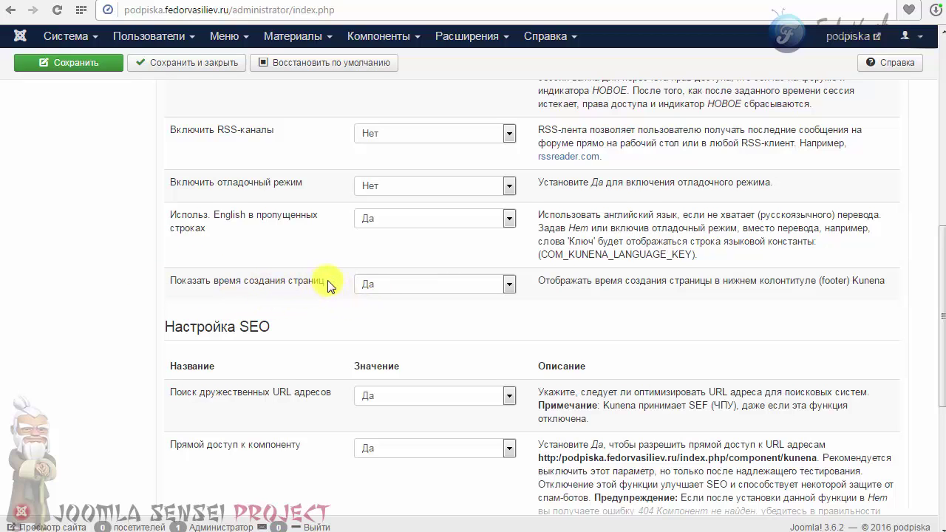
Step: Examine the page creation time option (Показать время создания страниц) and its description about the Kunena footer
mouse_move(329, 286)
left_mouse_down()
mouse_move(195, 279)
mouse_move(327, 285)
left_mouse_up()
left_click(184, 278)
left_click(323, 288)
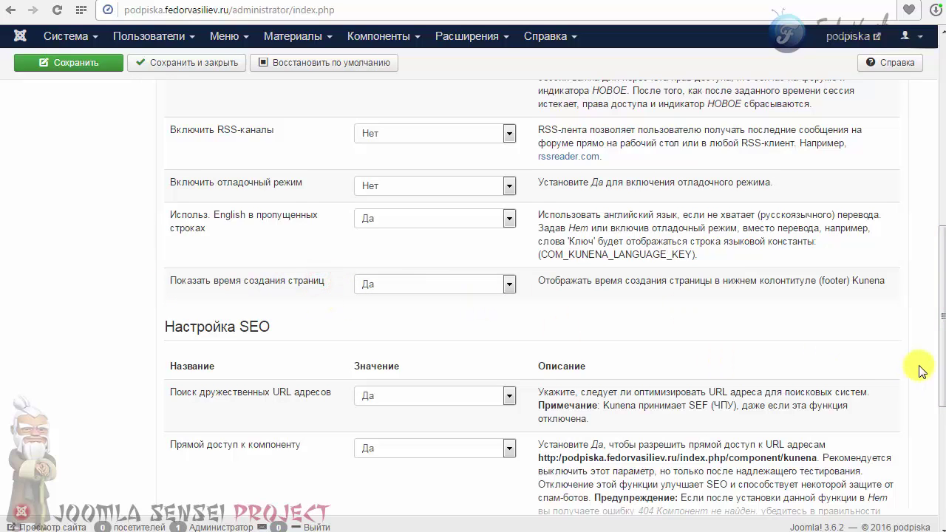
scroll(942, 382, "down", 2)
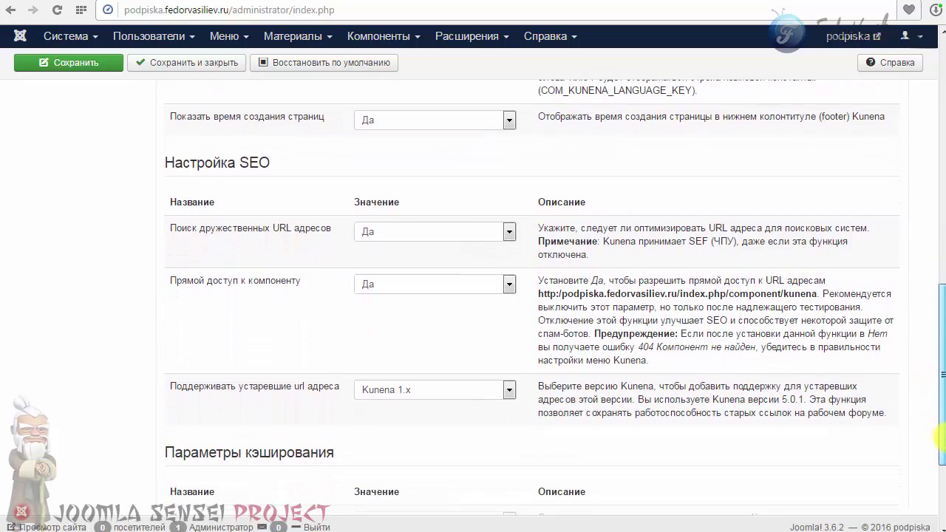
left_click_drag(206, 113, 349, 123)
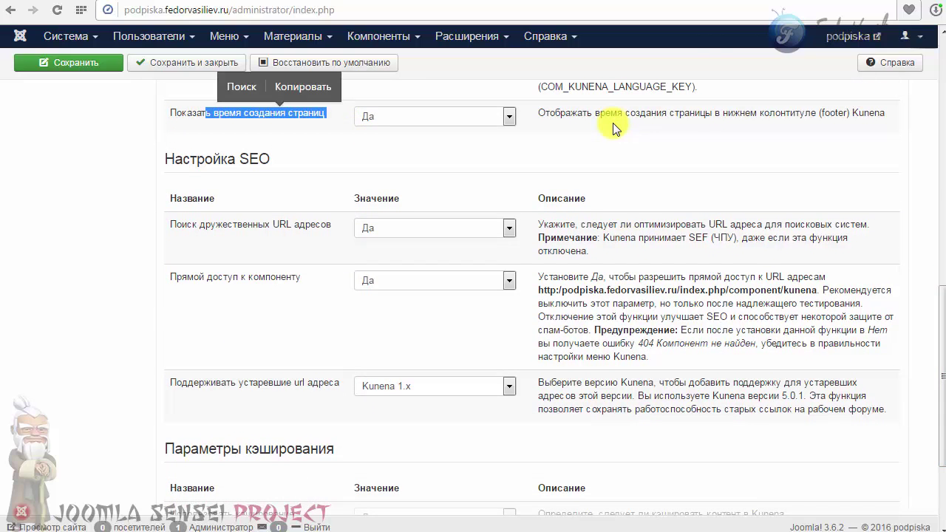
left_click_drag(686, 116, 885, 117)
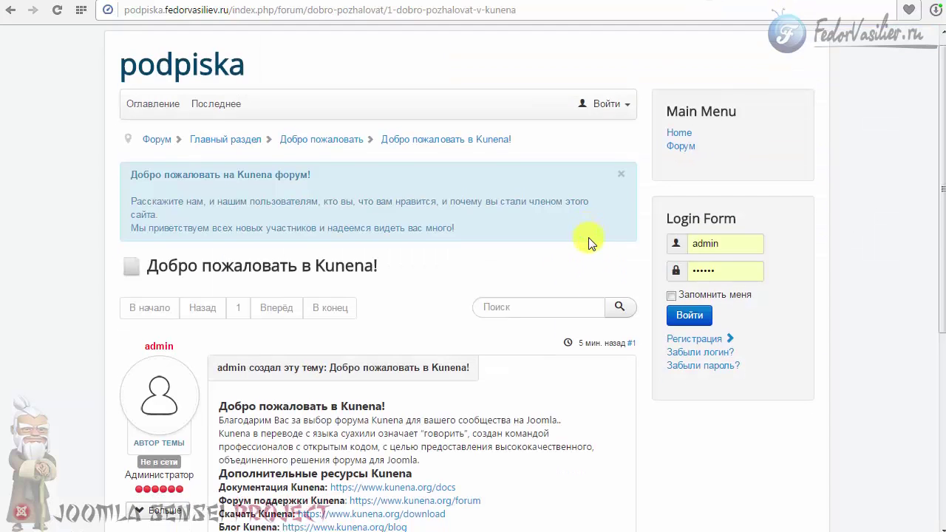
Step: Examine the page creation time line in the footer of the welcome topic on the forum site, and return to the Kunena configuration
scroll(591, 244, "down", 5)
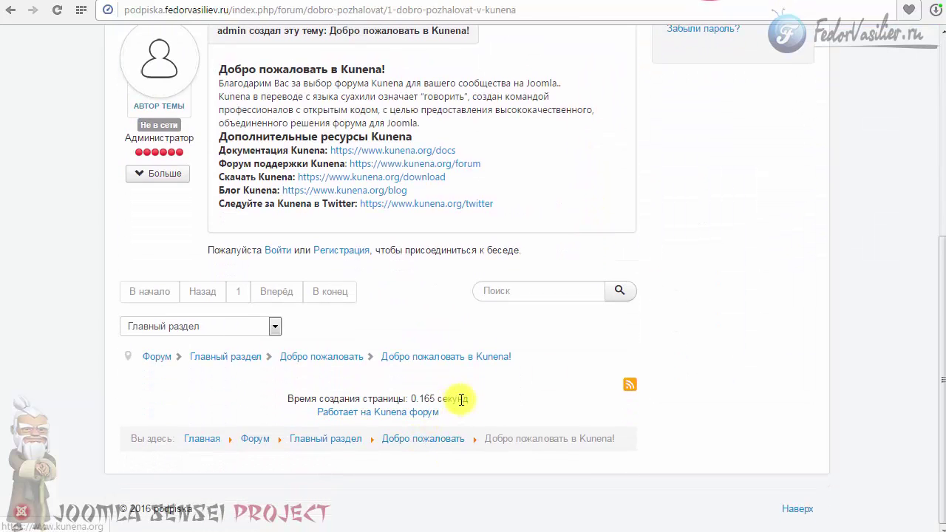
left_click_drag(478, 397, 288, 399)
left_click(523, 394)
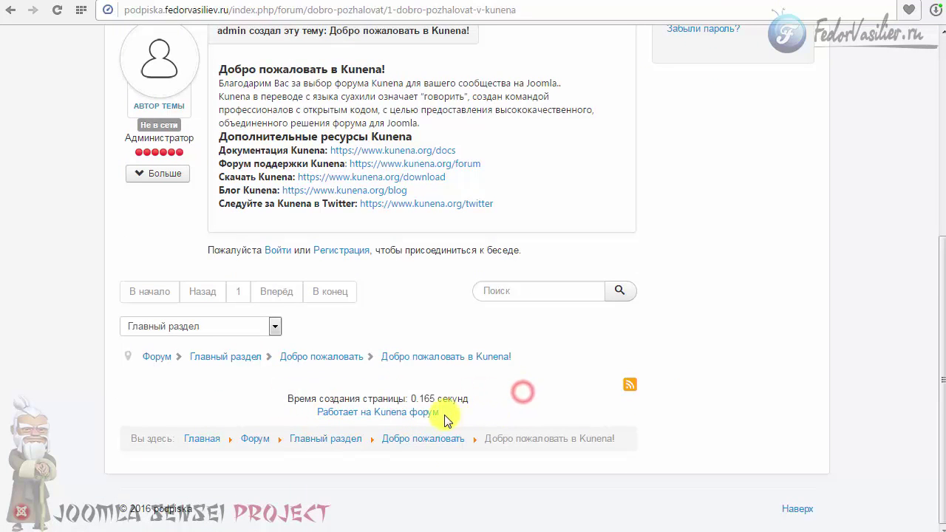
left_click_drag(349, 395, 481, 391)
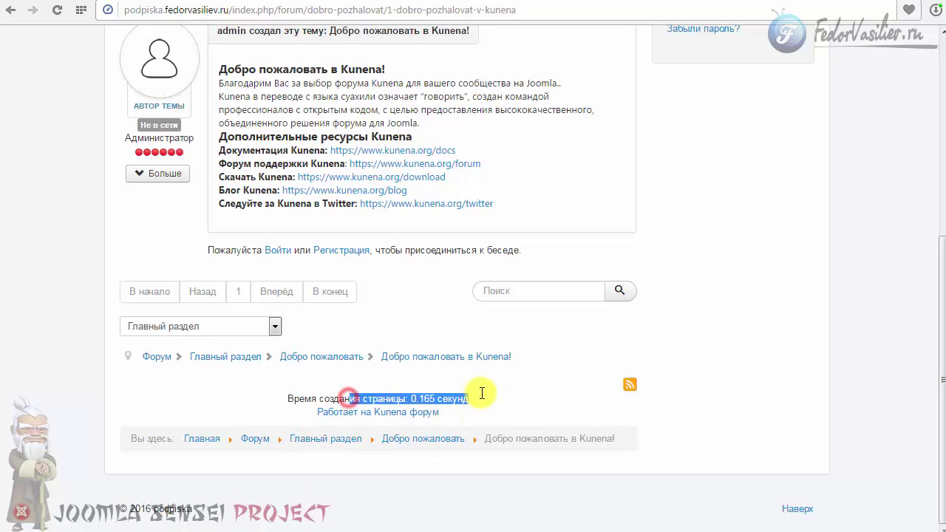
left_click(481, 399)
left_click_drag(392, 395, 481, 401)
left_click(483, 401)
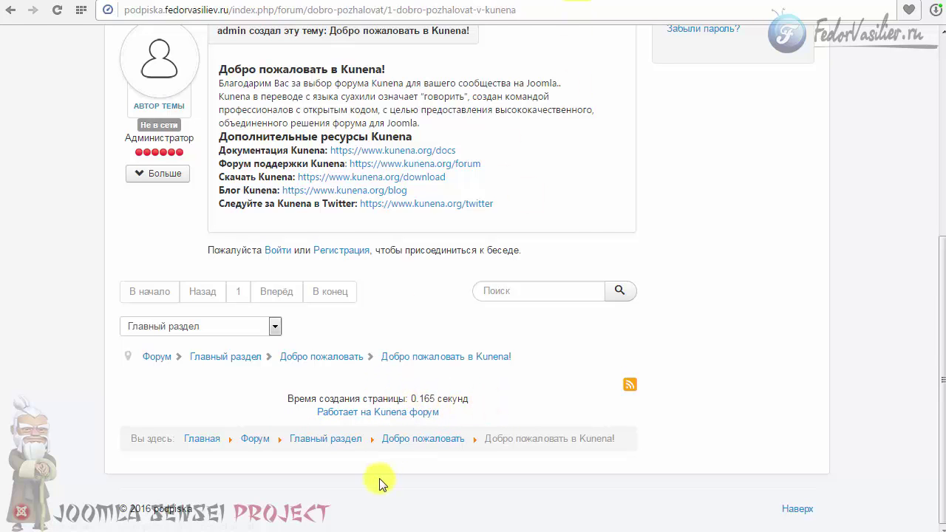
left_click(652, 0)
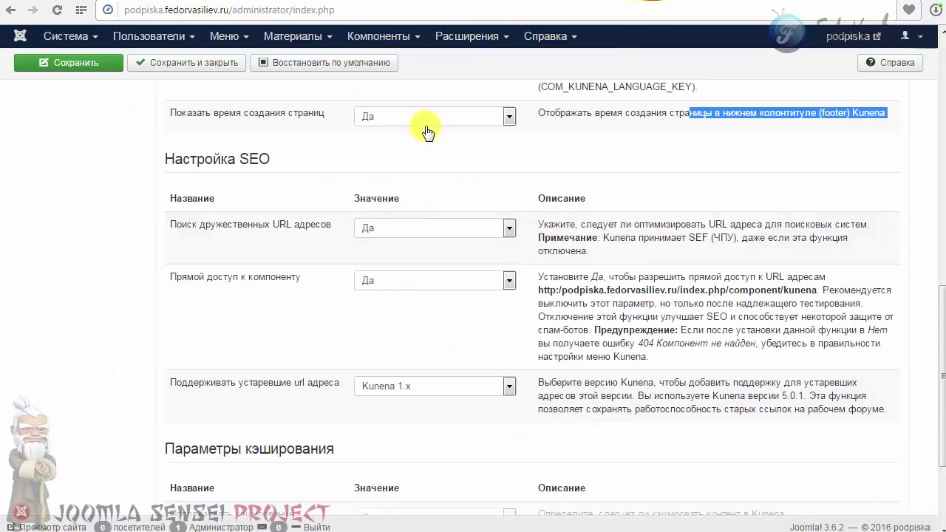
Step: Examine the search-friendly URL option (Поиск дружественных URL адресов) in the SEO settings, leaving it at Да
left_click(593, 134)
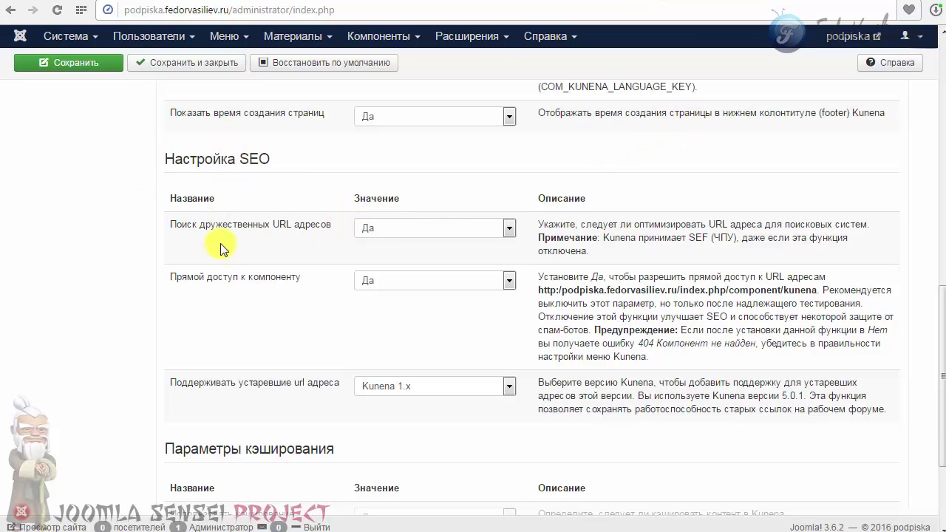
left_click(384, 229)
left_click(386, 228)
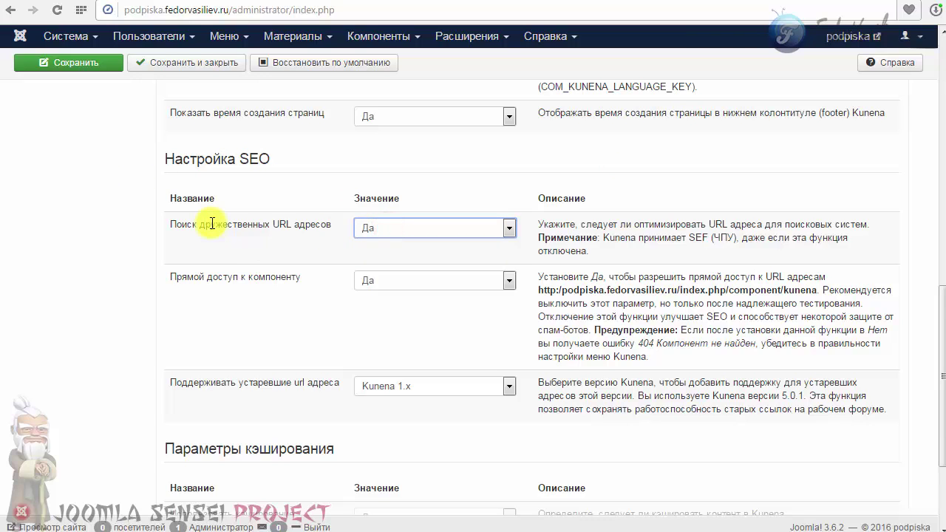
left_click_drag(252, 224, 327, 232)
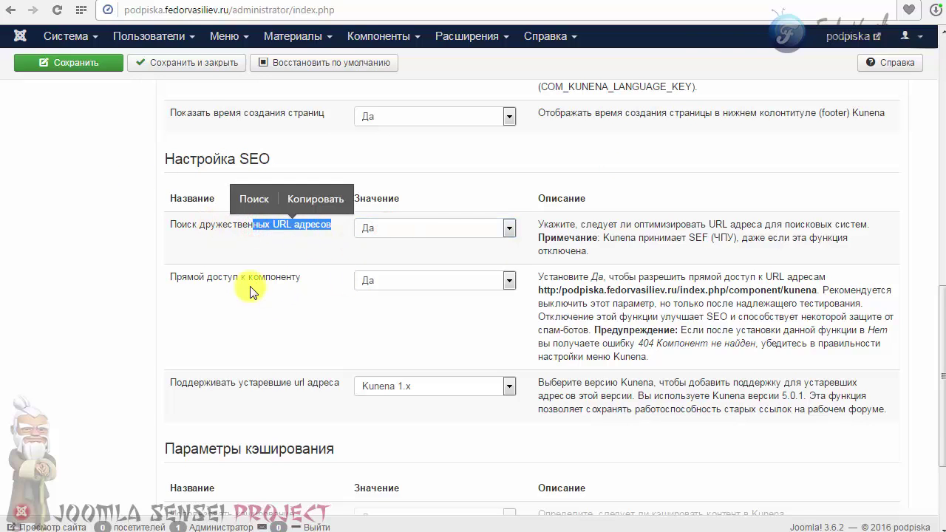
Step: Examine the direct component access description (Прямой доступ к компоненту) and the web address of the live topic Доска объявлений на Joomla
left_click_drag(249, 285, 485, 323)
left_click(560, 318)
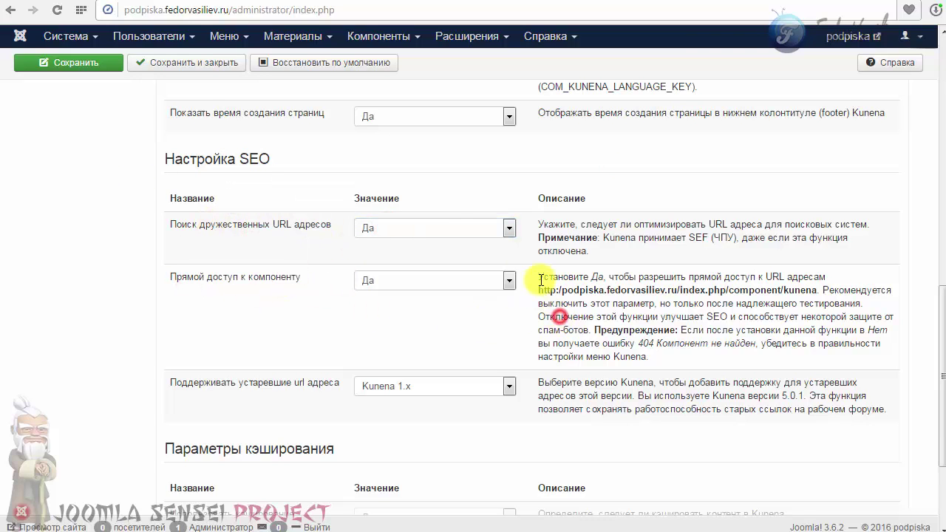
left_click_drag(541, 275, 628, 363)
left_click(665, 356)
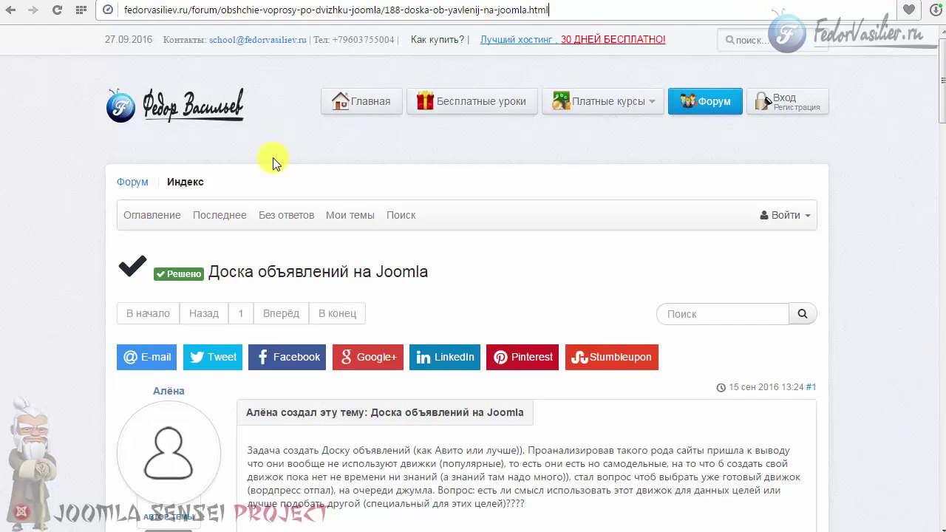
left_click_drag(550, 10, 122, 9)
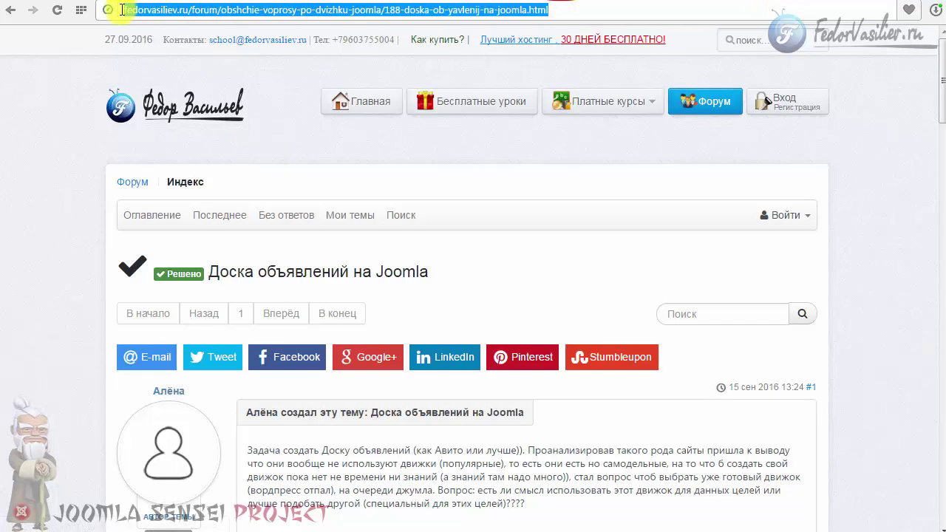
left_click(161, 14)
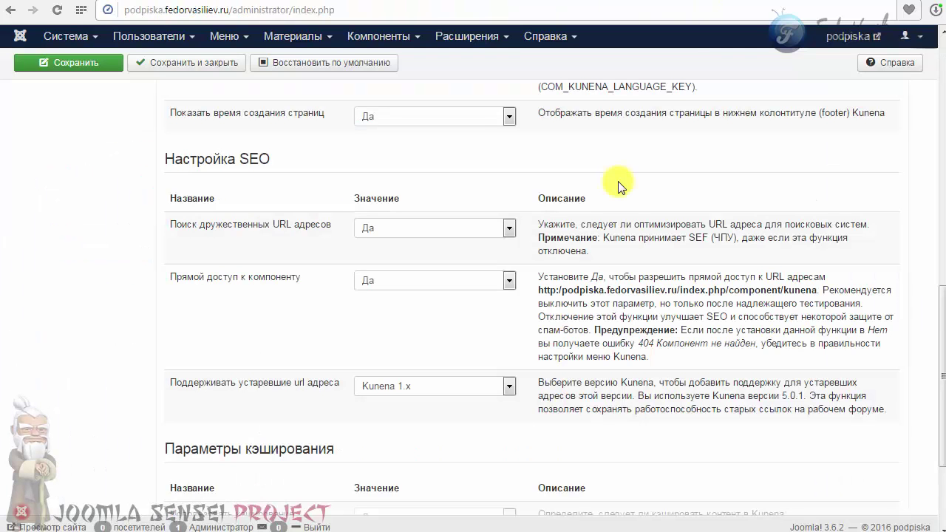
Step: Examine the legacy URL support choices and the caching option (Использовать кэширование), keeping Kunena 1.x and Да
scroll(617, 186, "down", 2)
left_click(397, 240)
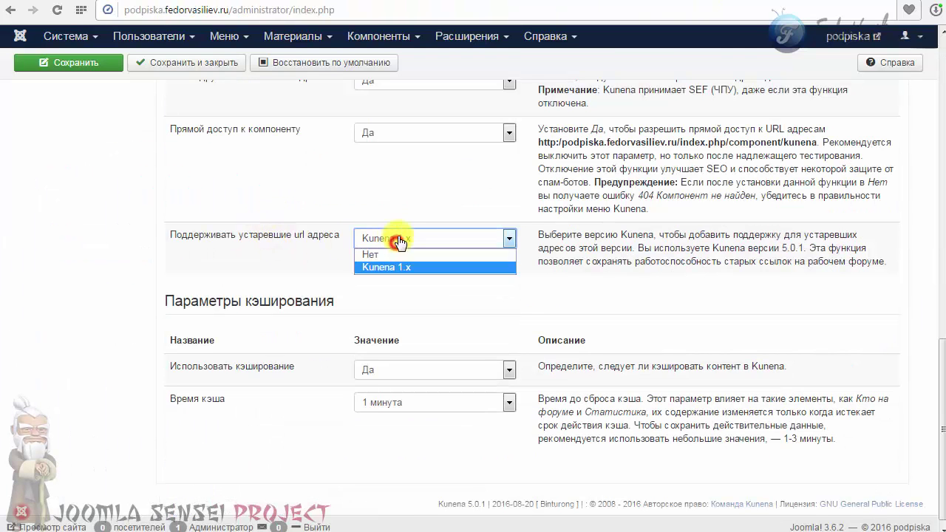
left_click(398, 241)
scroll(260, 301, "down", 1)
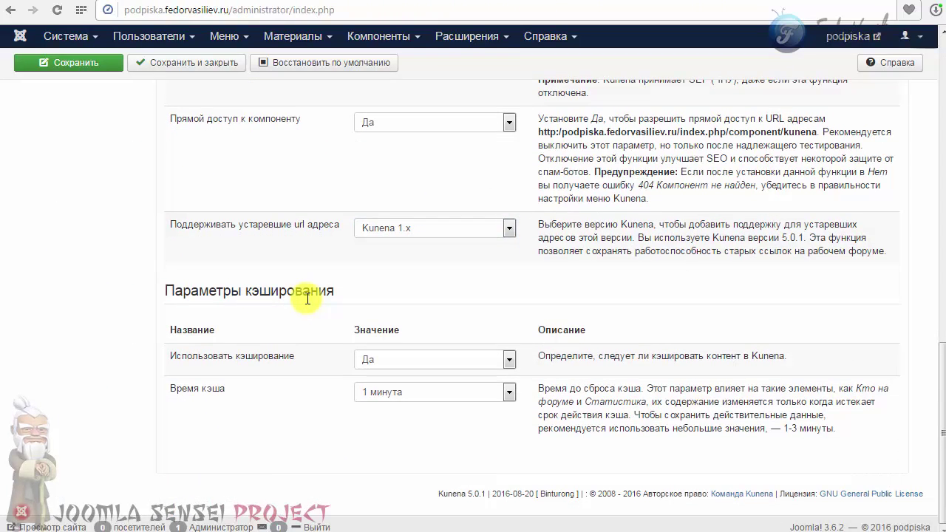
left_click(390, 362)
left_click(389, 360)
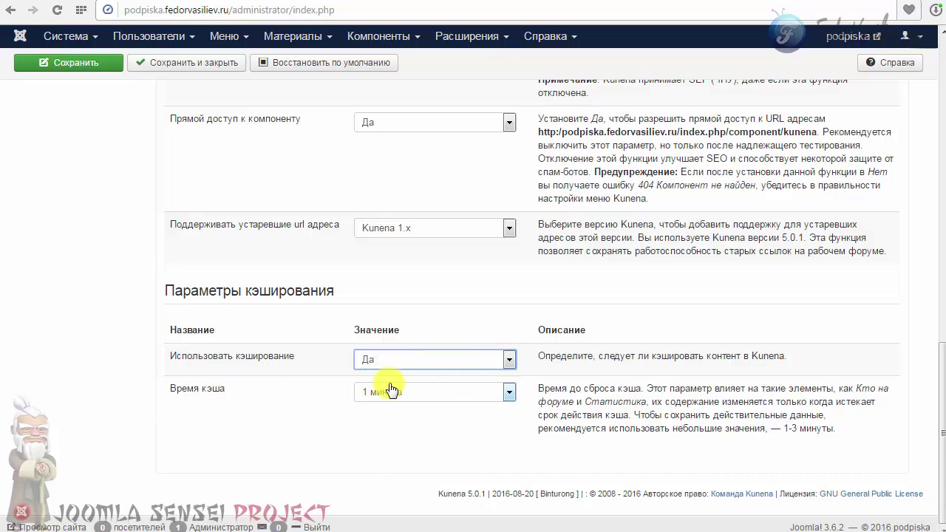
Step: In the forum view settings (Вид форума), set the messages per page (Сообщений на странице) to 15
scroll(408, 370, "up", 15)
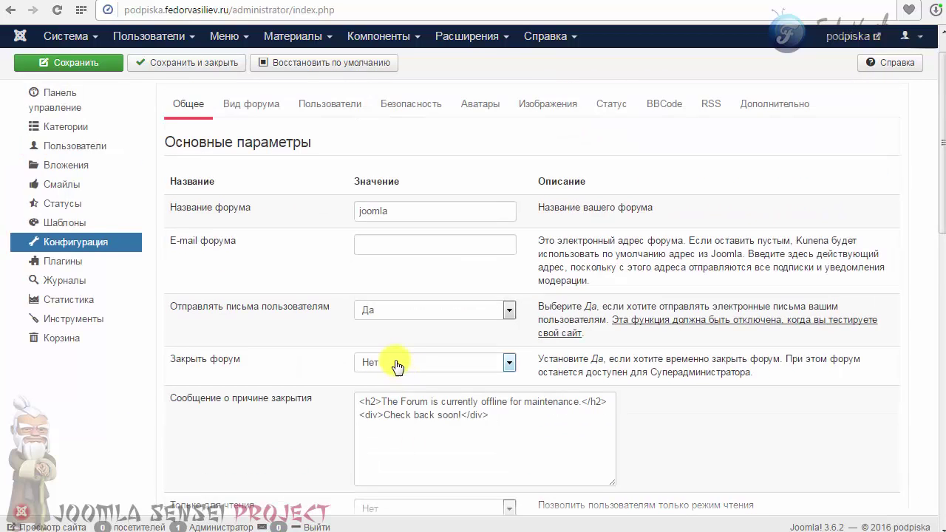
left_click(251, 142)
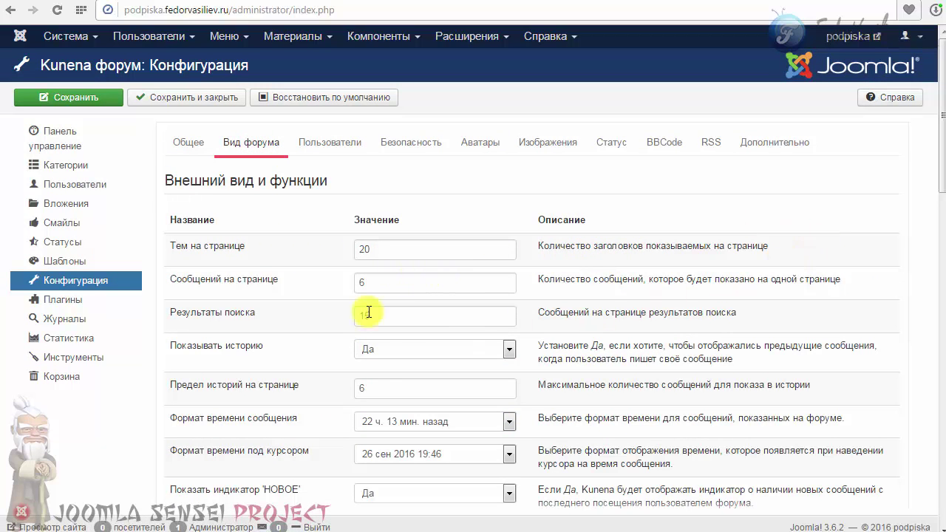
scroll(748, 263, "down", 3)
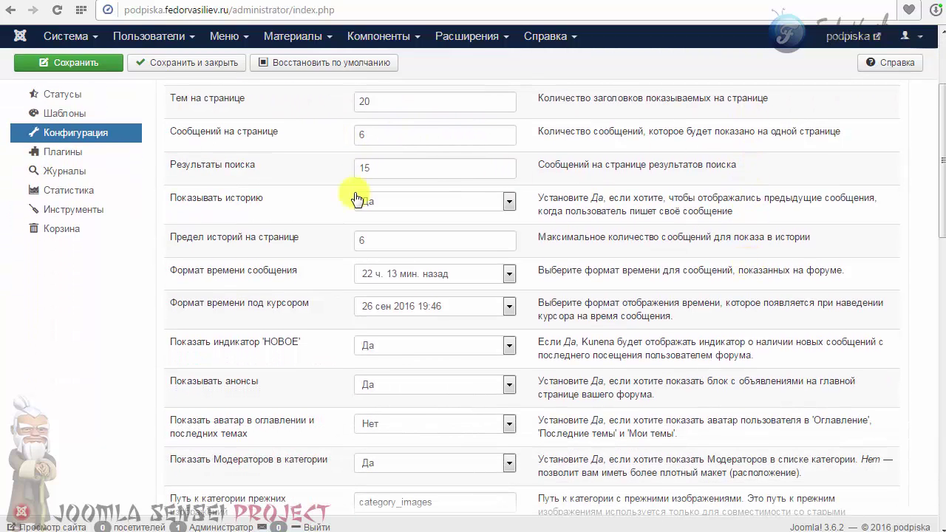
left_click_drag(371, 138, 336, 138)
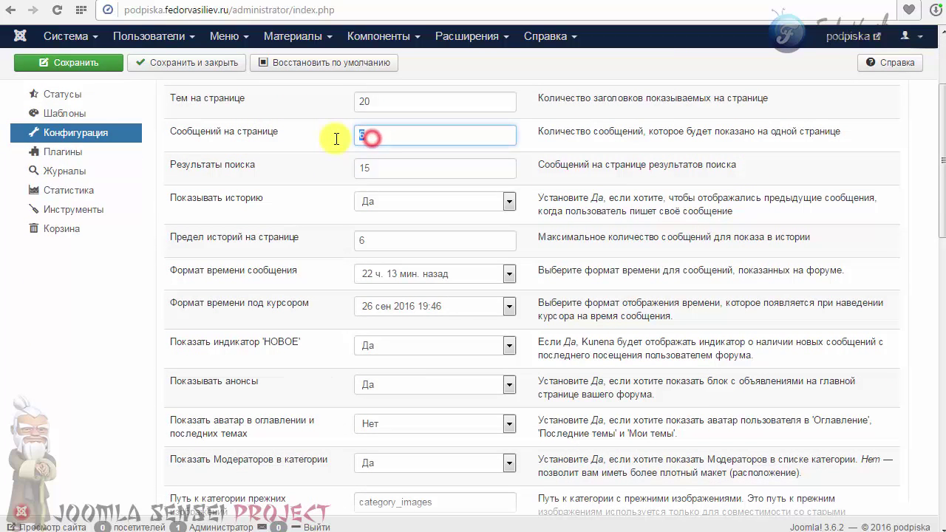
double_click(389, 133)
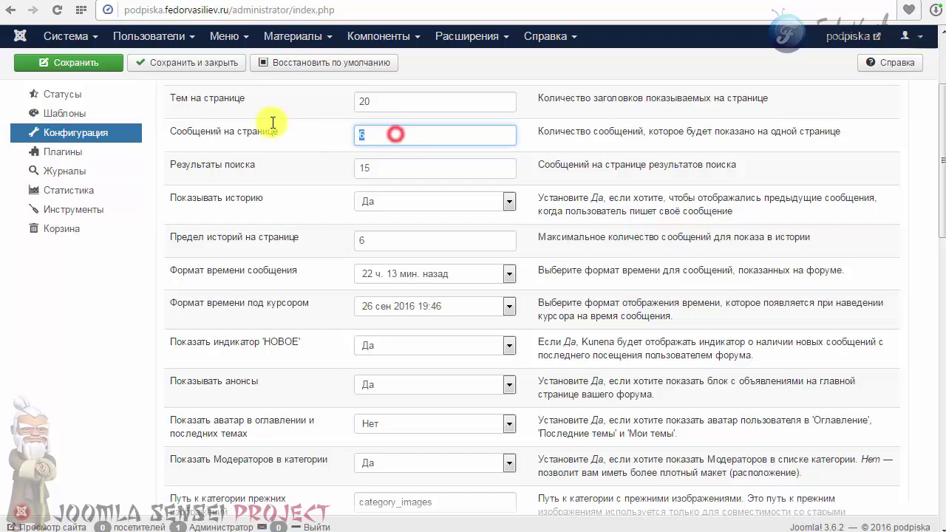
key("BackSpace")
type("15")
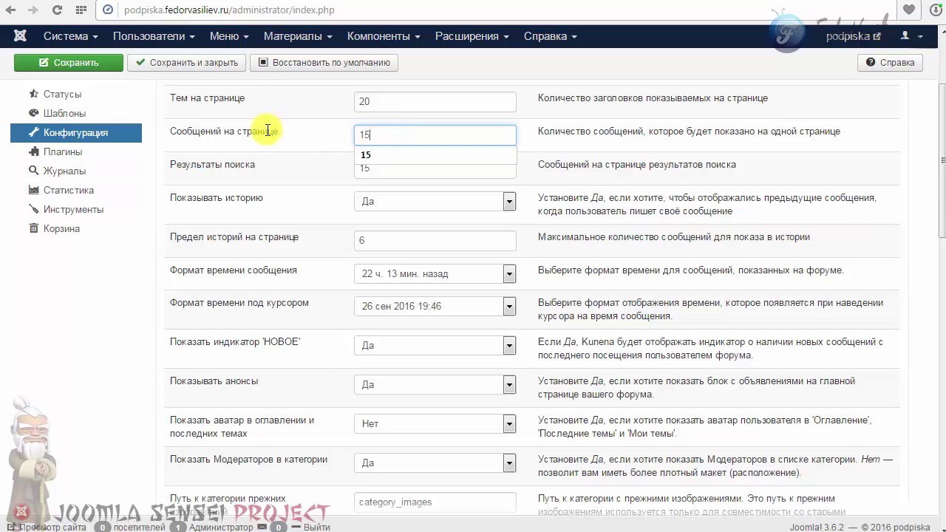
left_click(312, 133)
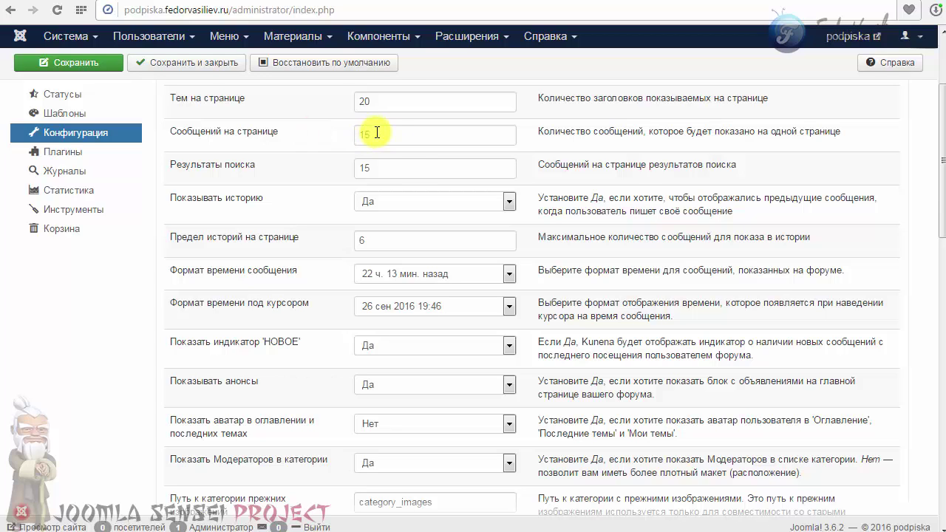
Step: Check the description of the search results option (Результаты поиска) and enter 15 as its value
triple_click(534, 165)
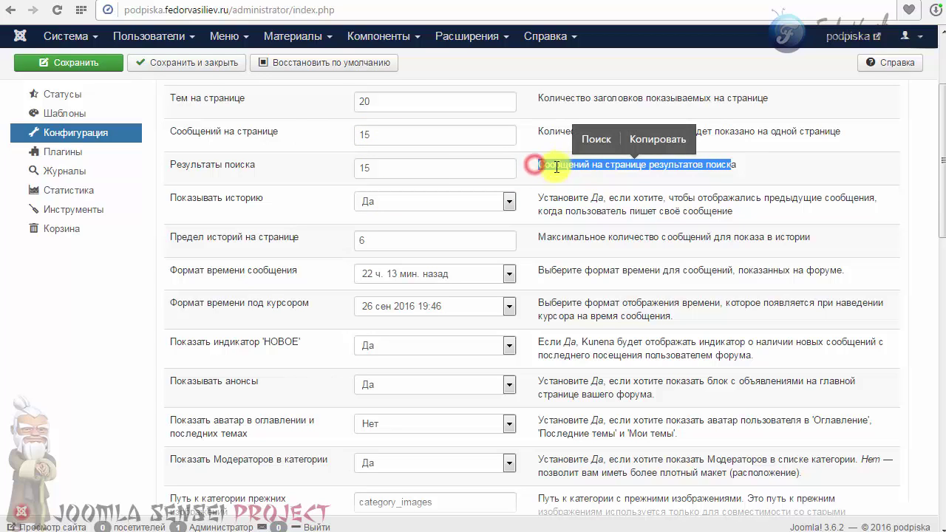
left_click_drag(534, 166, 680, 166)
left_click(406, 169)
key("BackSpace")
key("BackSpace")
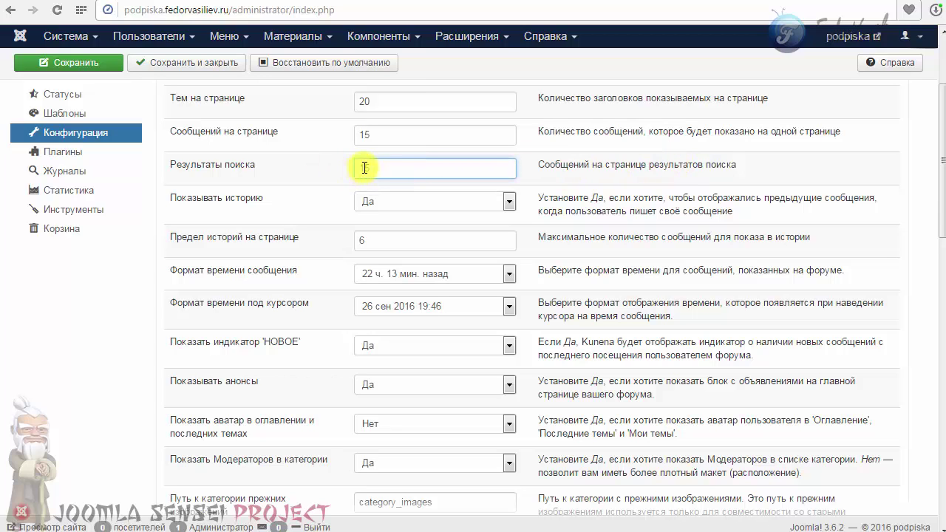
type("15")
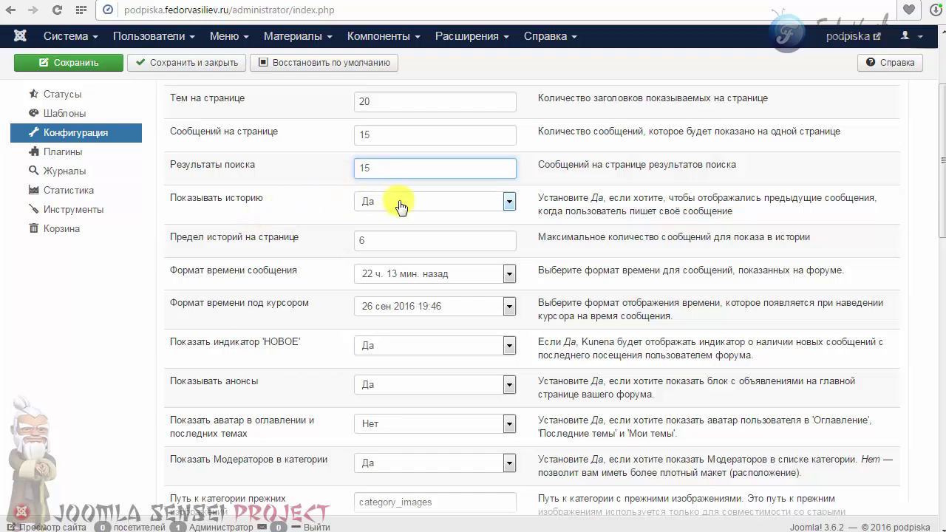
Step: Examine the history limit, the message time format choices and the description of the НОВОЕ indicator option
left_click(395, 240)
left_click(399, 274)
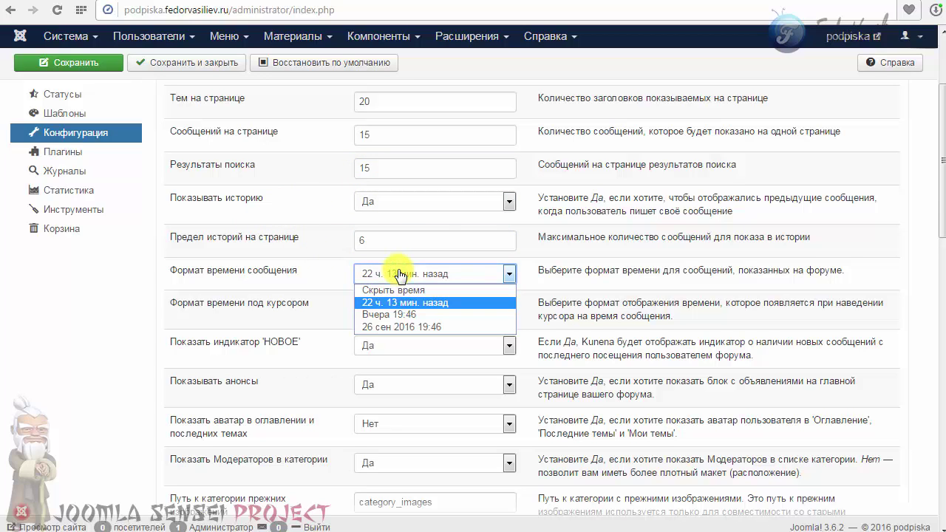
left_click(399, 275)
scroll(498, 244, "down", 2)
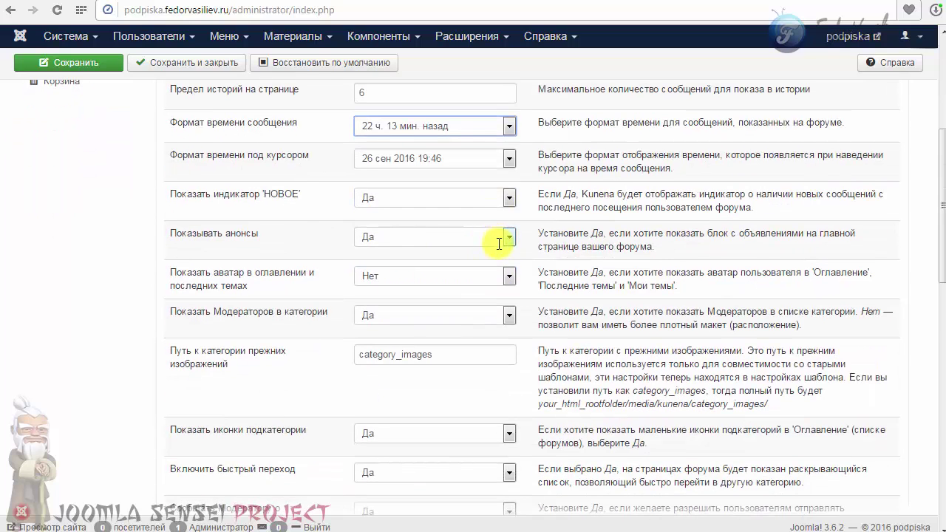
left_click_drag(211, 192, 306, 198)
left_click(357, 211)
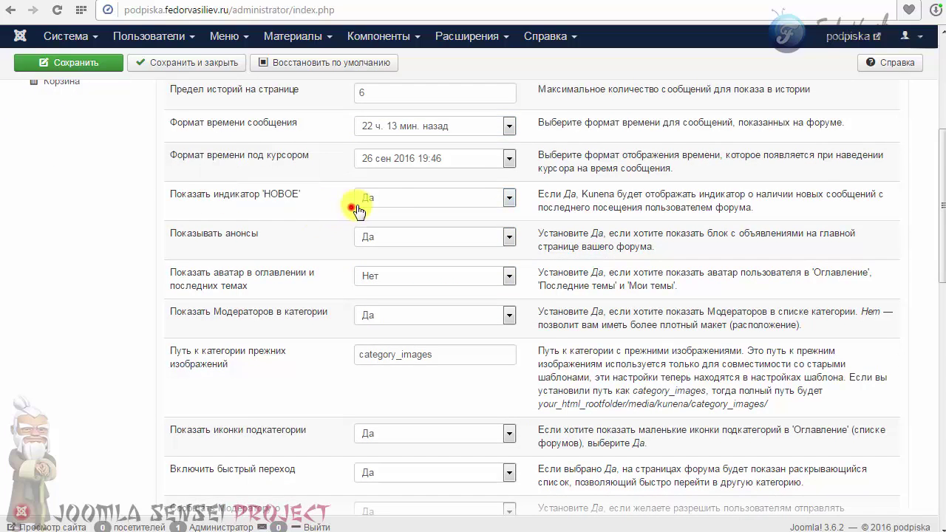
triple_click(543, 195)
left_click(573, 207)
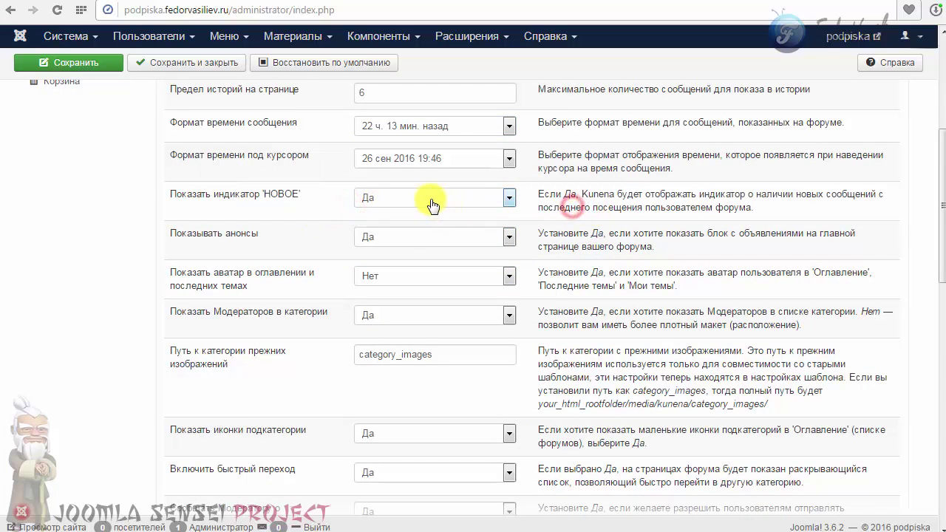
Step: Set Показать аватар в оглавлении и последних темах to Да, and keep Показать Модераторов в категории at Да
left_click(385, 279)
left_click(386, 302)
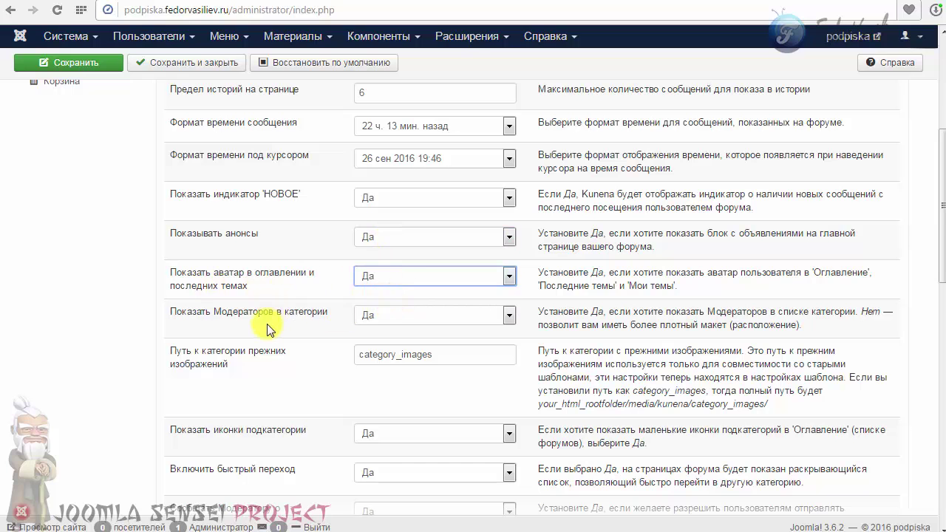
left_click(380, 315)
left_click(385, 310)
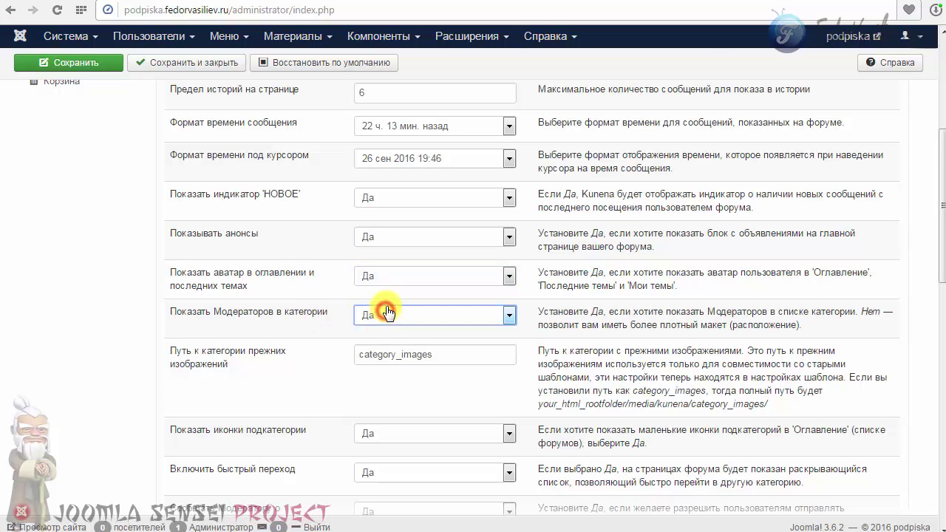
Step: Examine the legacy category image path option and the reply numbering choices (Нумерация ответов внутри темы) with their description
scroll(386, 310, "down", 2)
triple_click(238, 217)
left_click(300, 217)
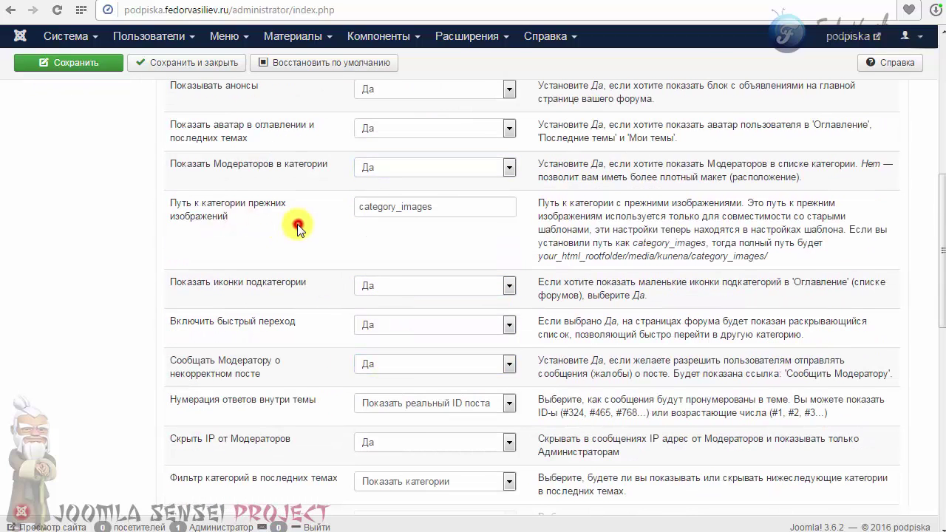
scroll(298, 224, "down", 2)
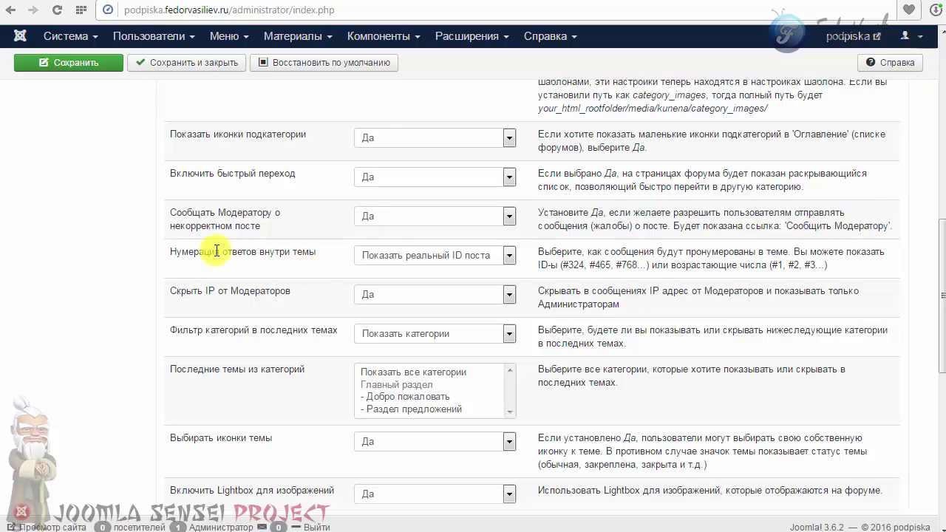
left_click(389, 256)
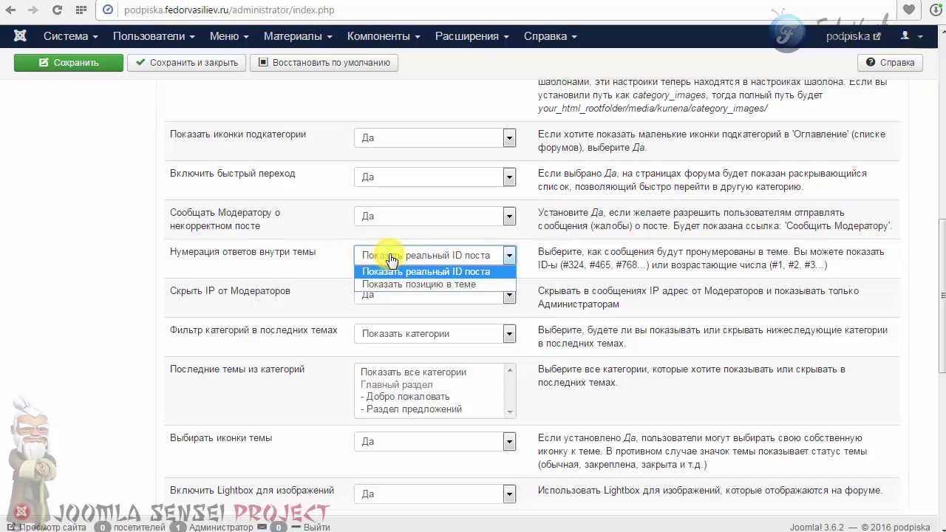
left_click(390, 271)
triple_click(633, 266)
left_click(581, 268)
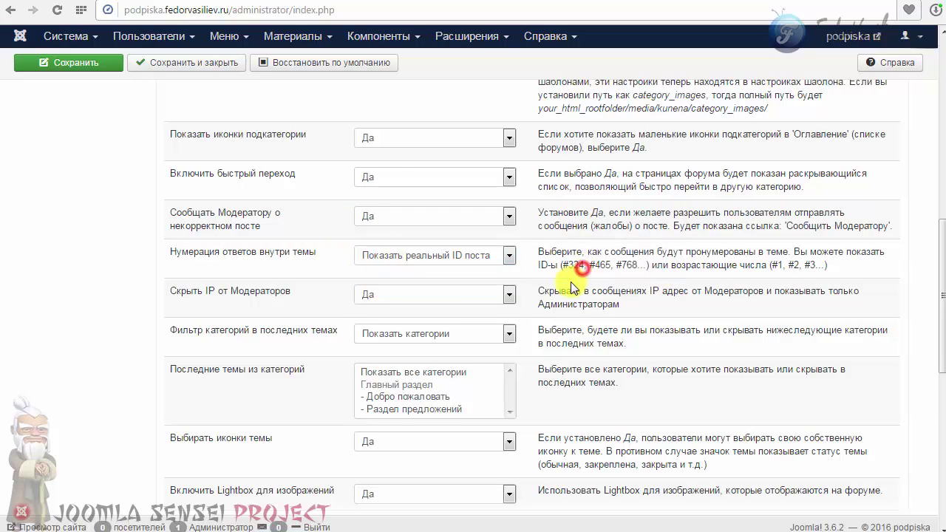
Step: Review the choices and description of Скрыть IP от Модераторов, and the choices of Фильтр категорий в последних темах
scroll(554, 281, "down", 2)
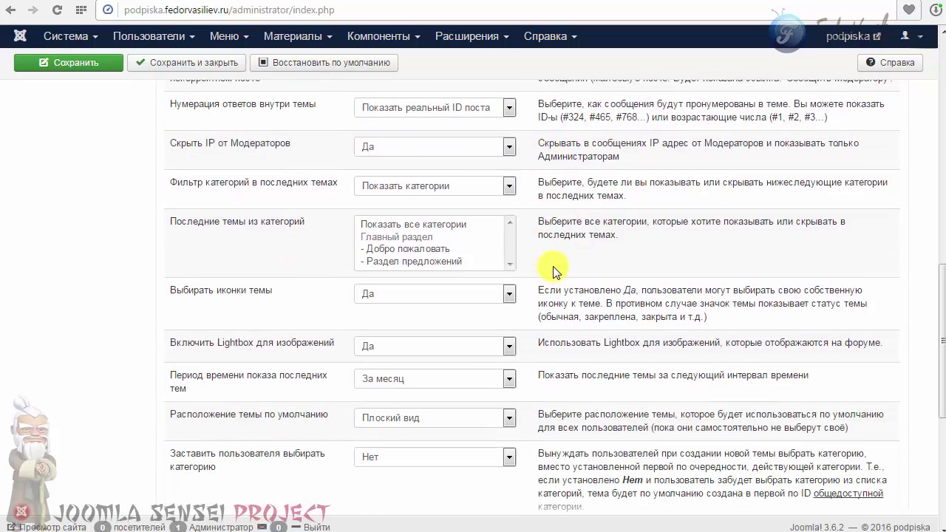
left_click(397, 151)
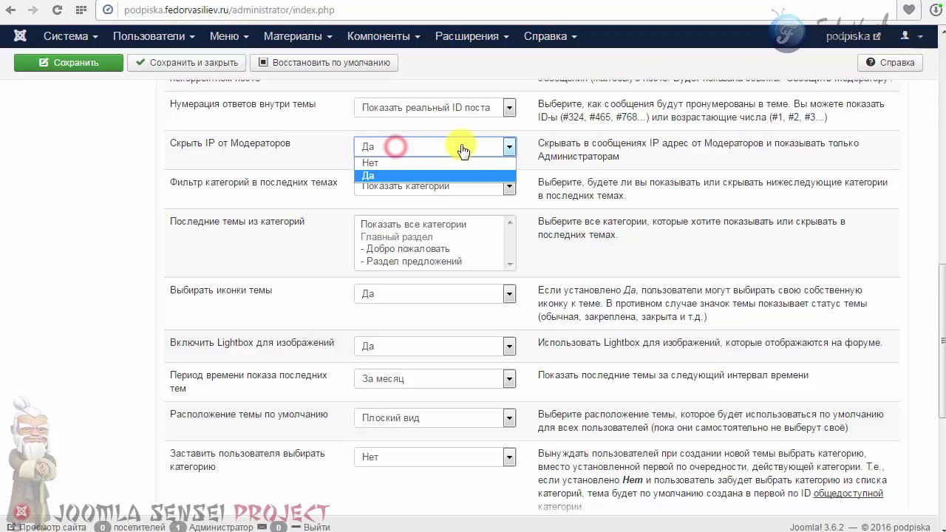
triple_click(560, 152)
left_click(626, 161)
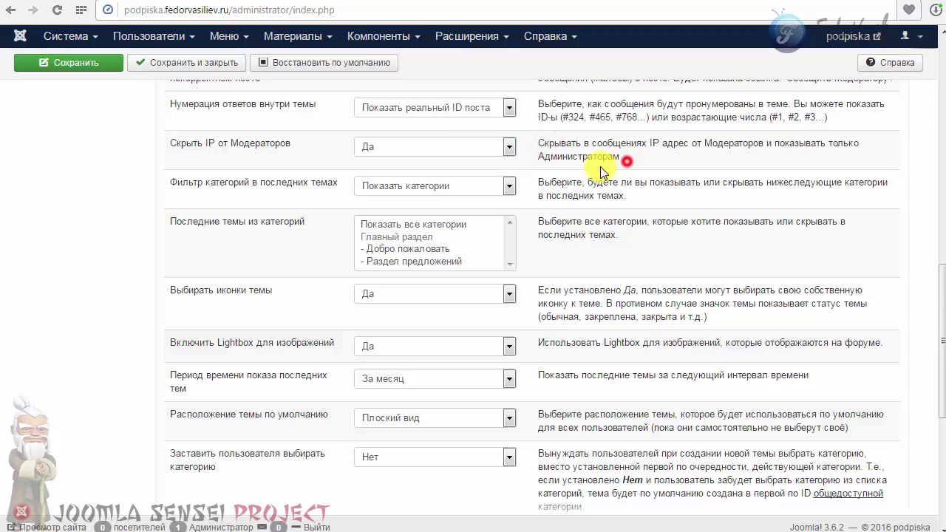
left_click(418, 153)
left_click(419, 149)
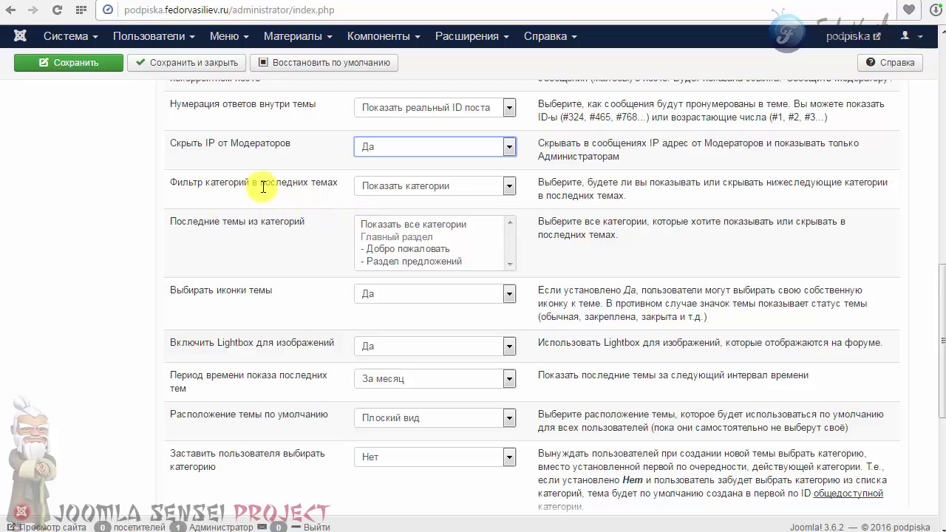
left_click(464, 190)
left_click(463, 189)
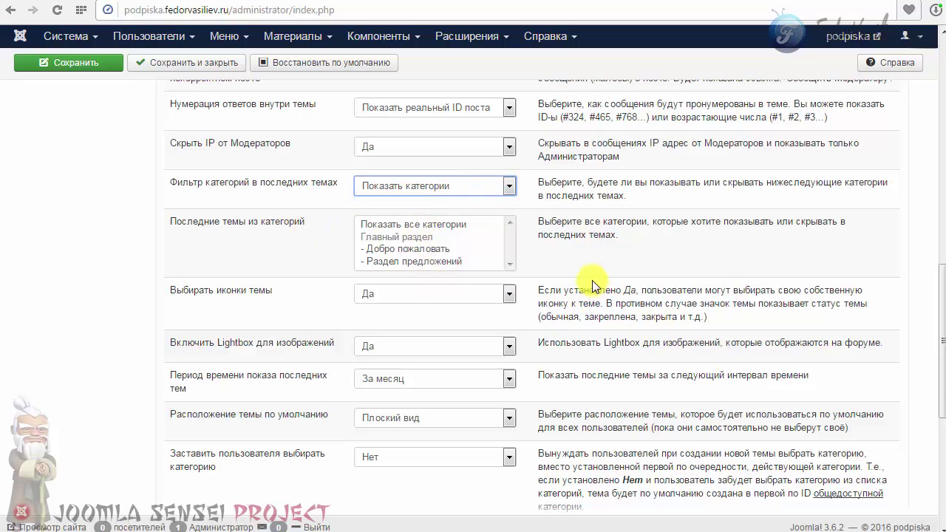
Step: Read the description of the option that enables Lightbox for forum images (Включить Lightbox для изображений)
scroll(591, 281, "down", 2)
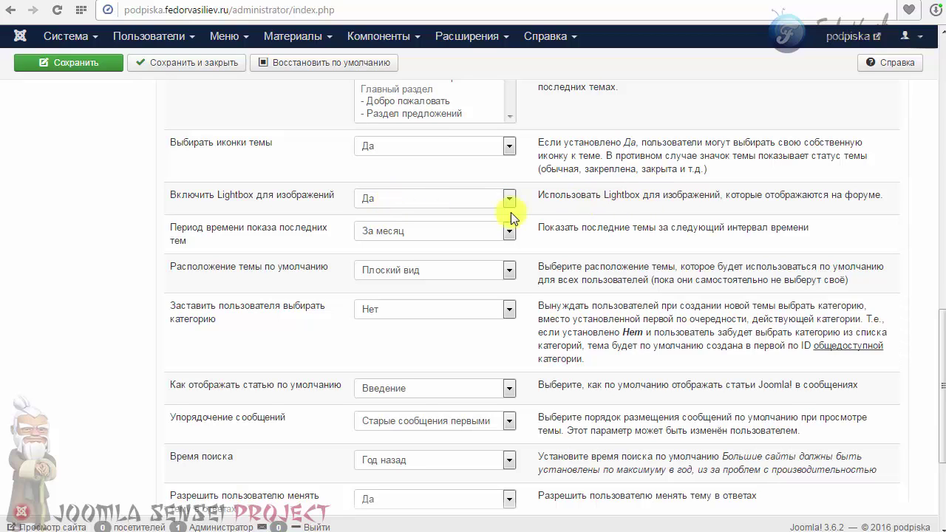
double_click(605, 194)
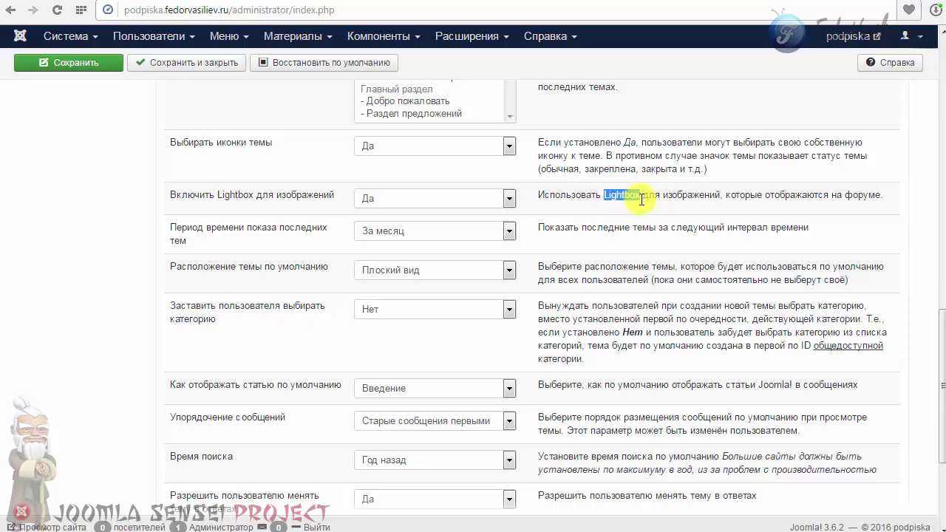
left_click(626, 196)
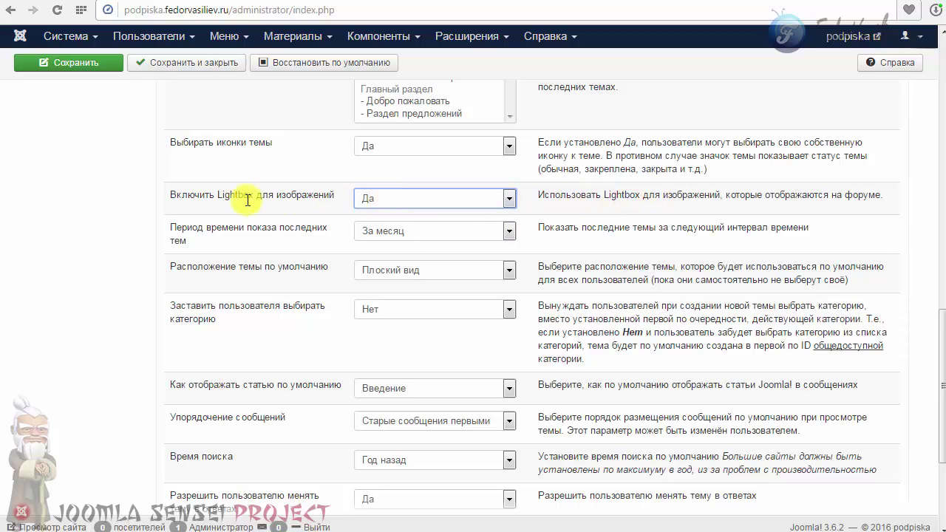
Step: Check the choices for the default topic layout (Расположение темы по умолчанию) and the default article display (Как отображать статью по умолчанию)
scroll(280, 198, "down", 1)
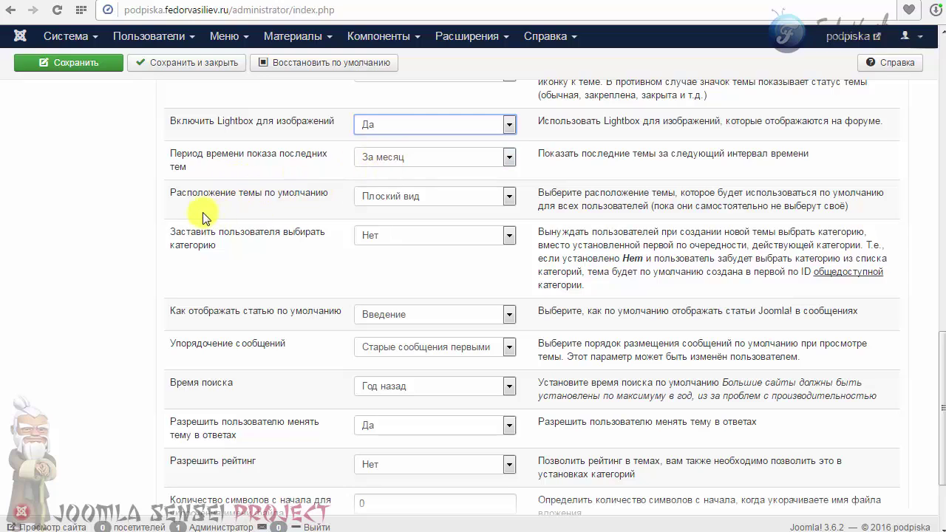
left_click(414, 197)
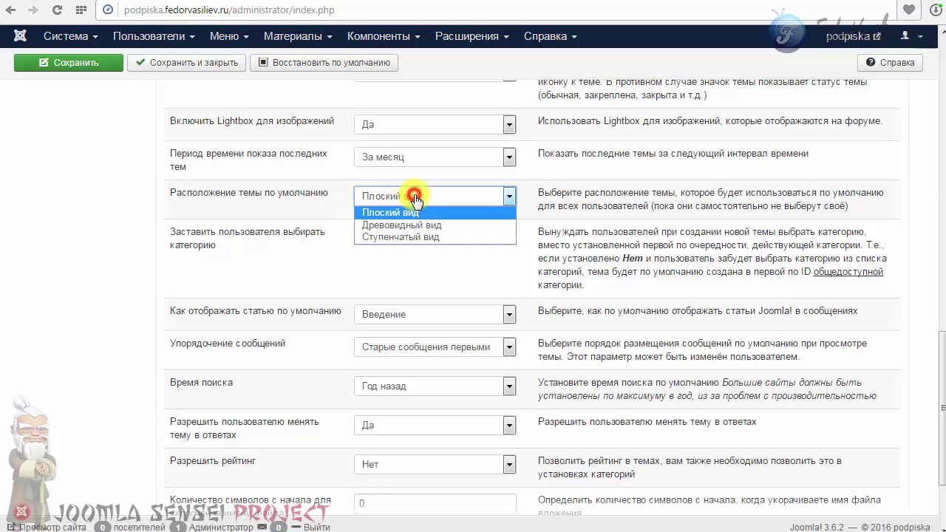
left_click(415, 198)
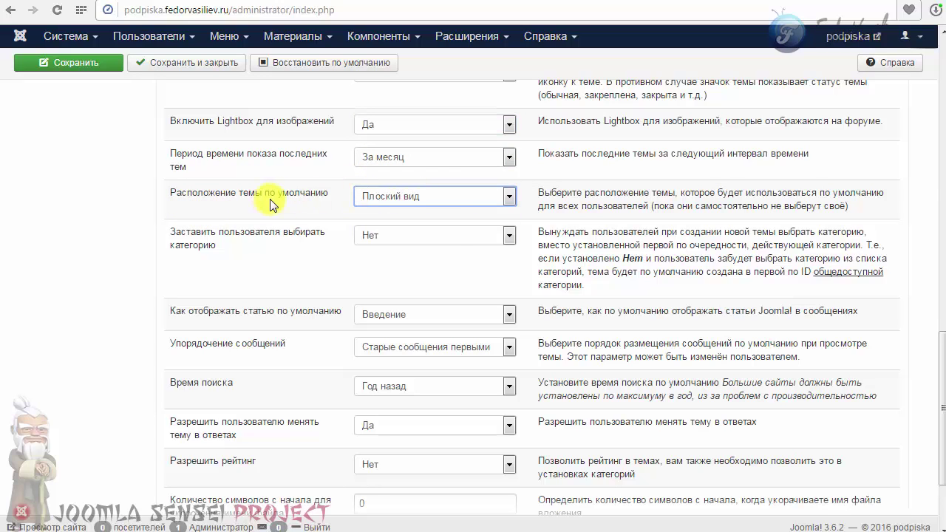
scroll(450, 228, "down", 2)
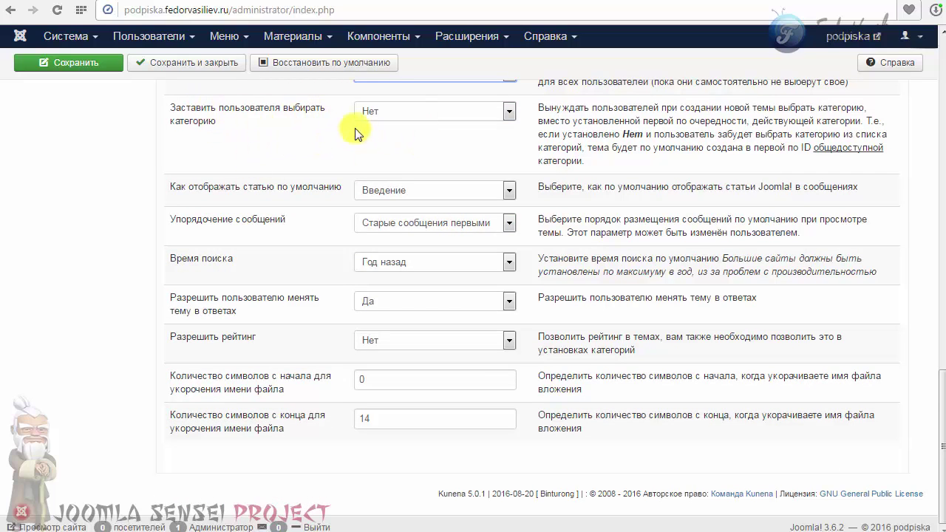
left_click(391, 191)
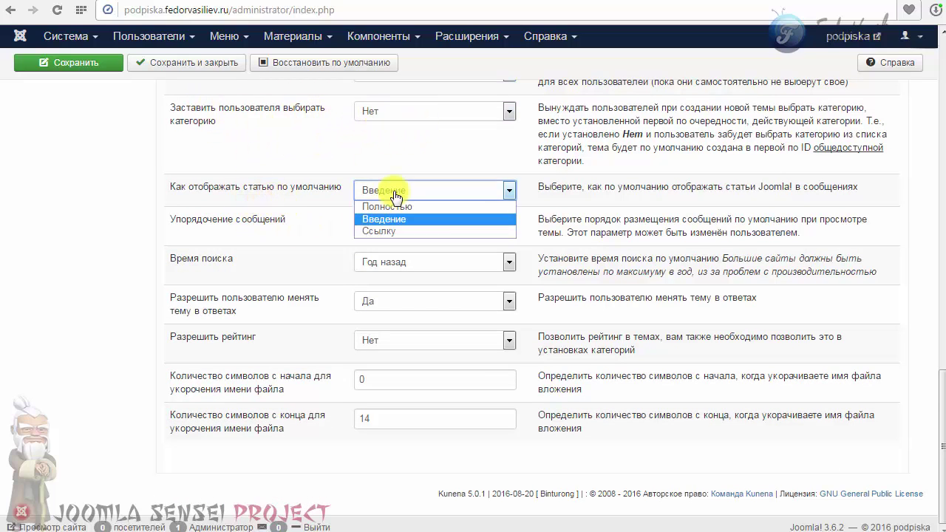
left_click(390, 190)
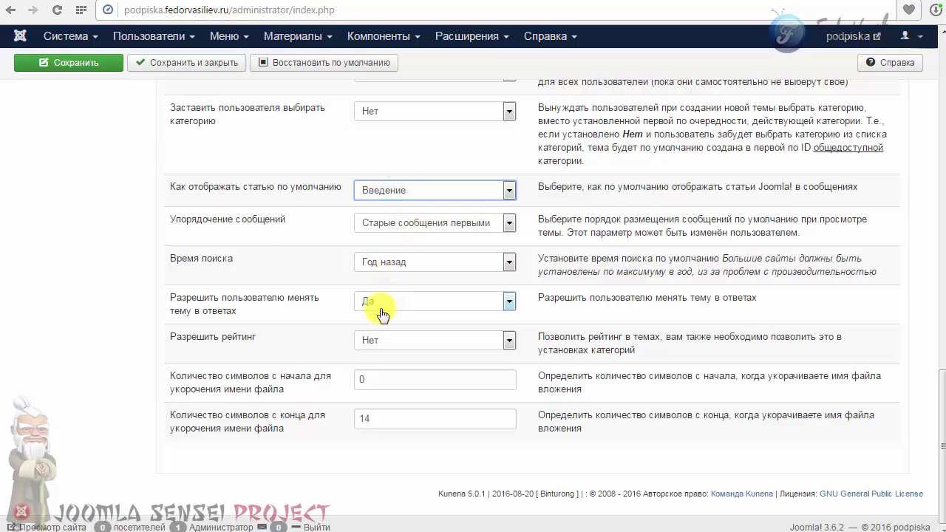
Step: Set Разрешить рейтинг to Да, check the two file name shortening fields, and save the configuration
left_click(376, 340)
left_click(374, 369)
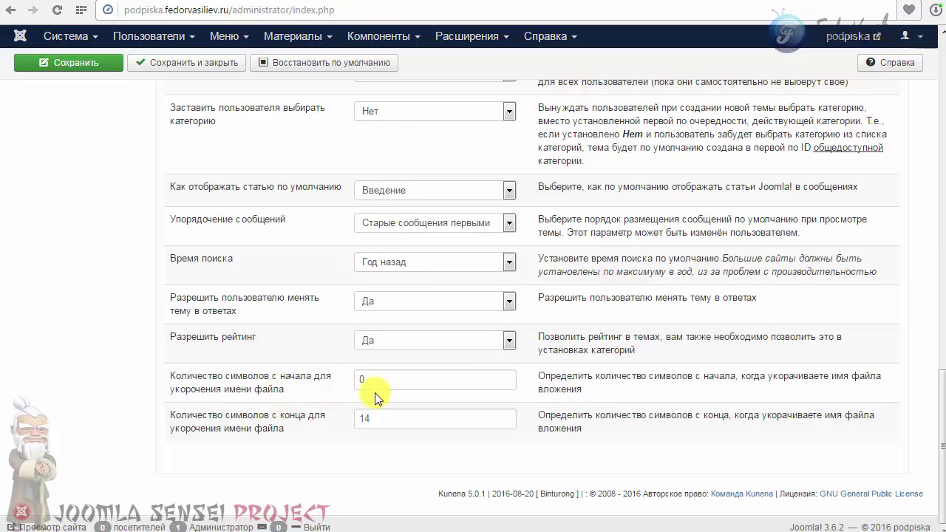
left_click(379, 379)
left_click(380, 419)
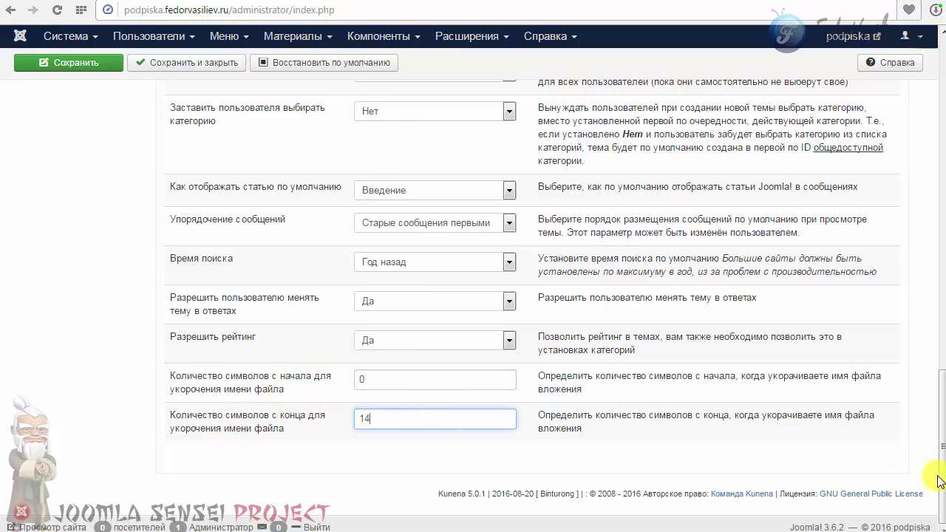
left_click_drag(940, 465, 928, 152)
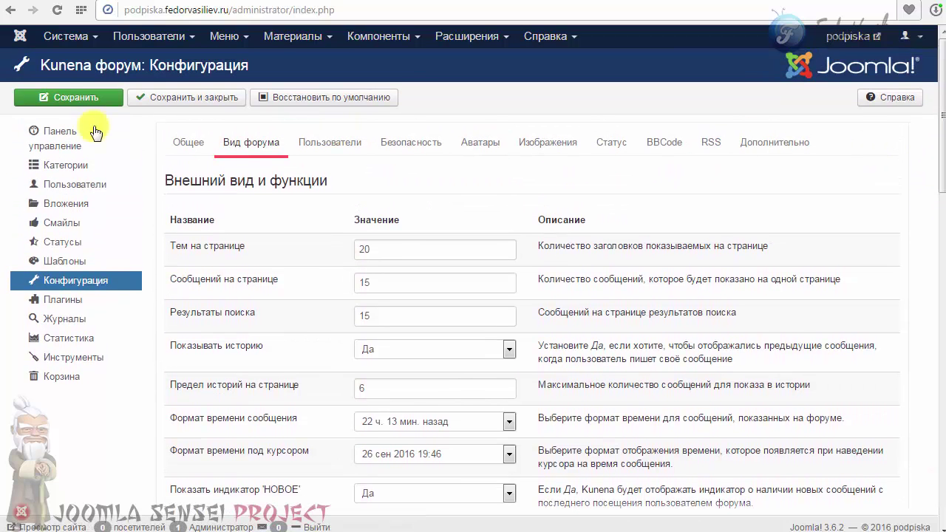
left_click(63, 97)
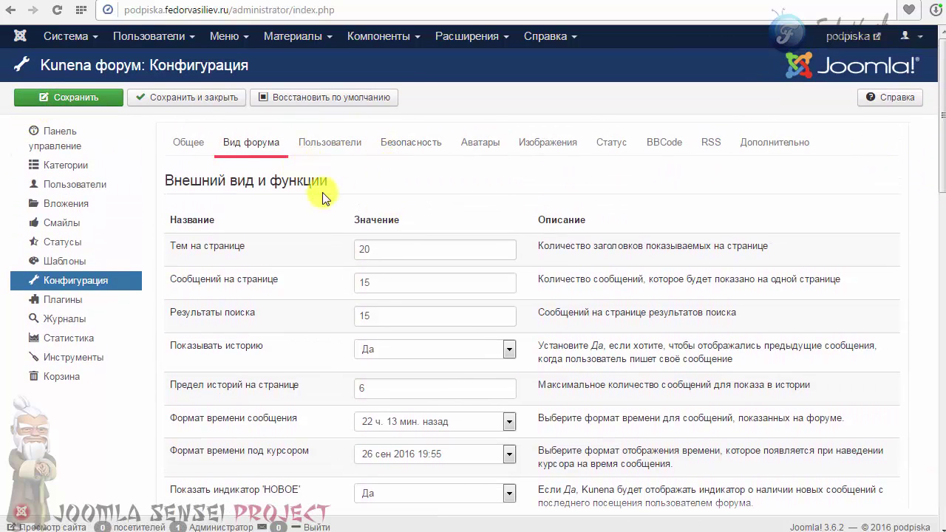
Step: Open the user settings (Пользователи) of the configuration and read the description of the Требовать E-mail option
left_click(336, 148)
scroll(416, 184, "down", 2)
scroll(250, 108, "up", 1)
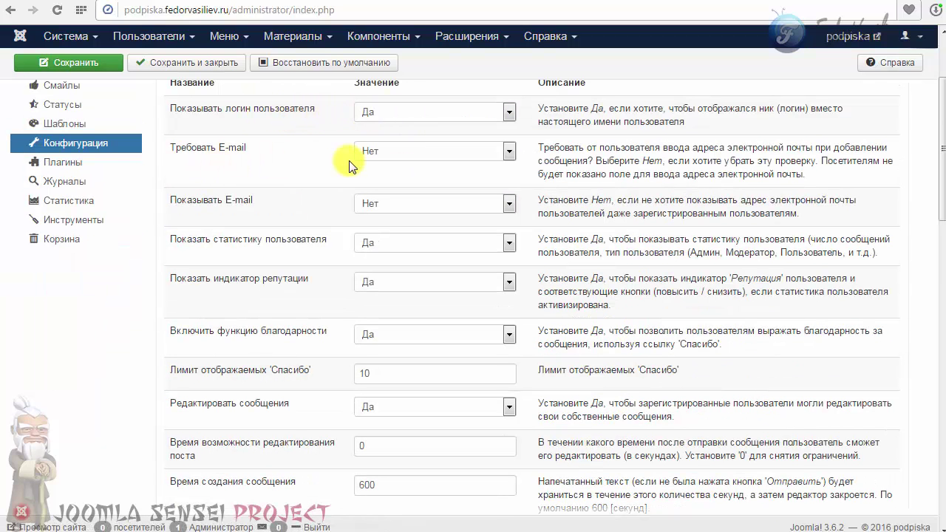
left_click(377, 152)
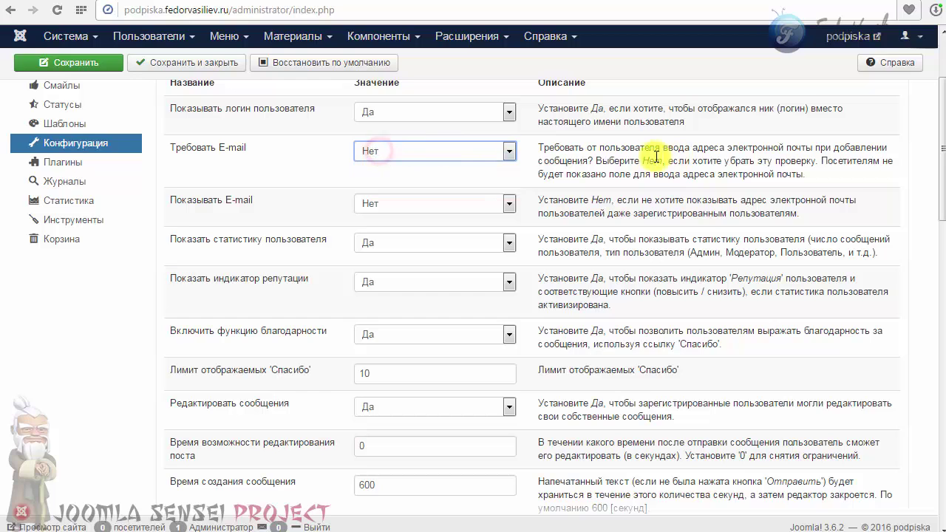
left_click_drag(585, 147, 610, 172)
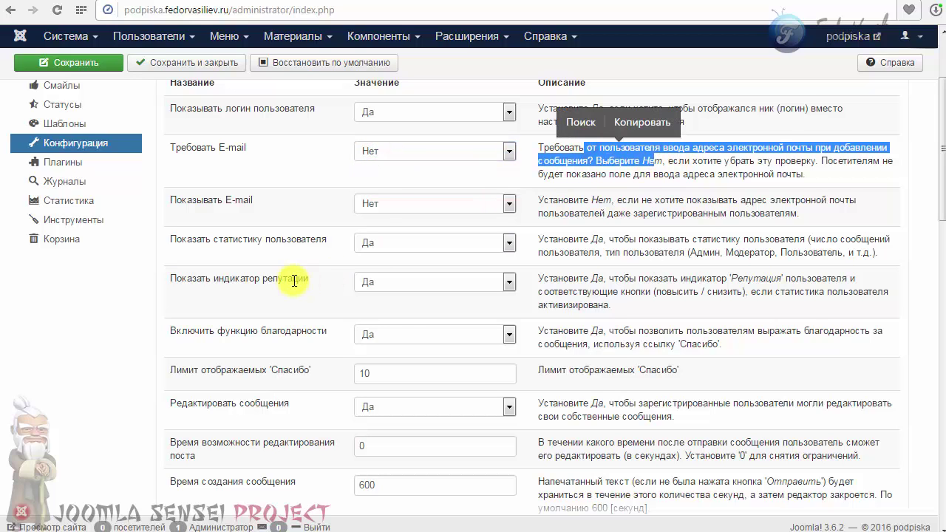
left_click(295, 204)
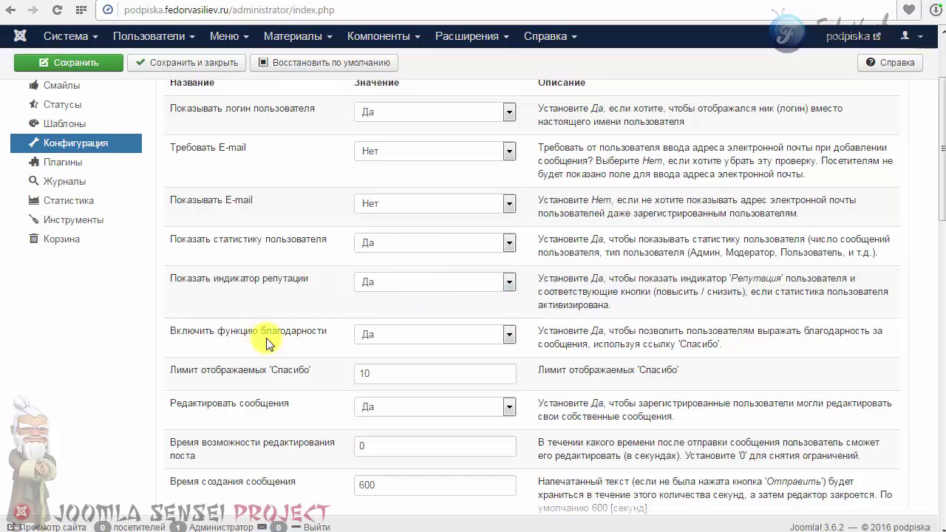
Step: Examine the choices of Включить функцию благодарности and the limit on displayed thanks (Лимит отображаемых 'Спасибо')
left_click(373, 336)
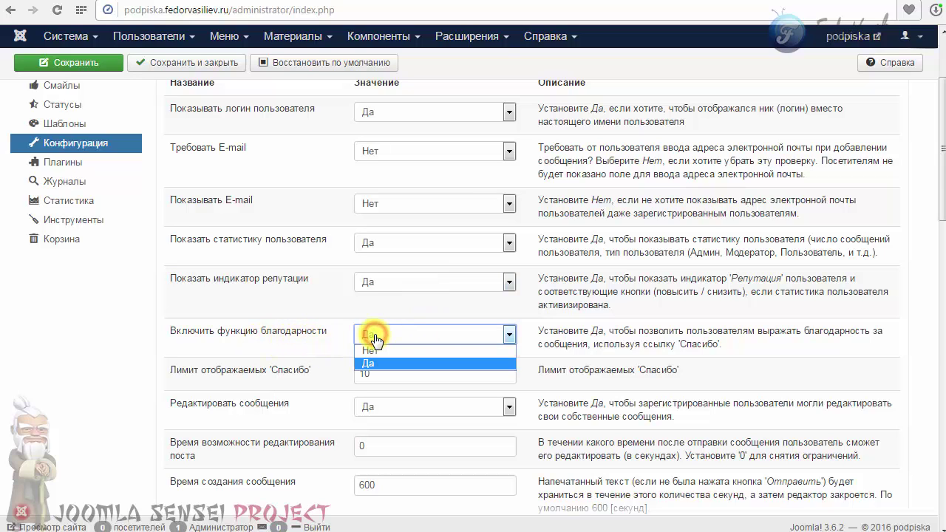
left_click(374, 336)
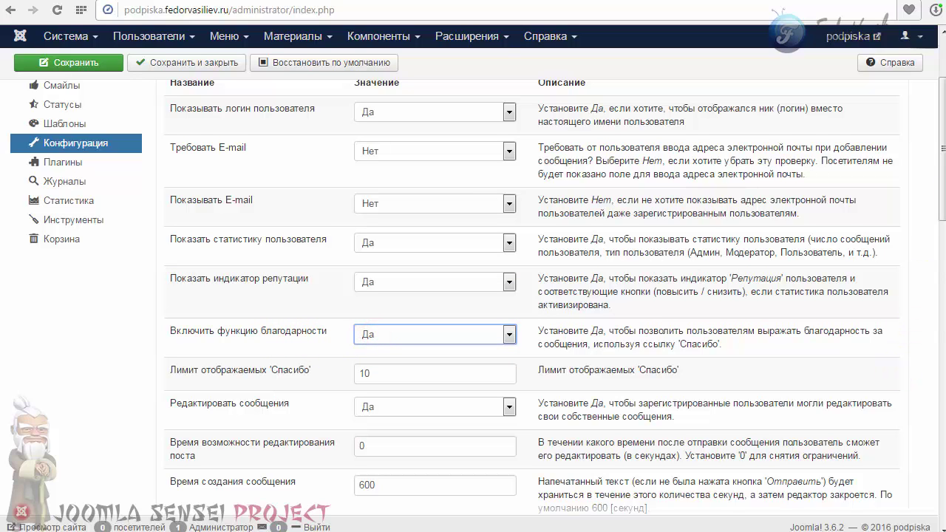
scroll(943, 211, "down", 4)
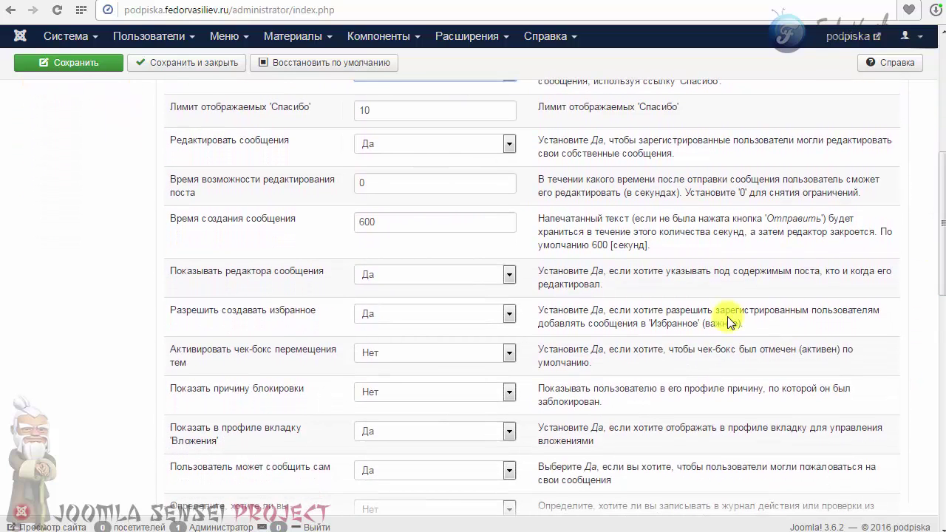
double_click(382, 109)
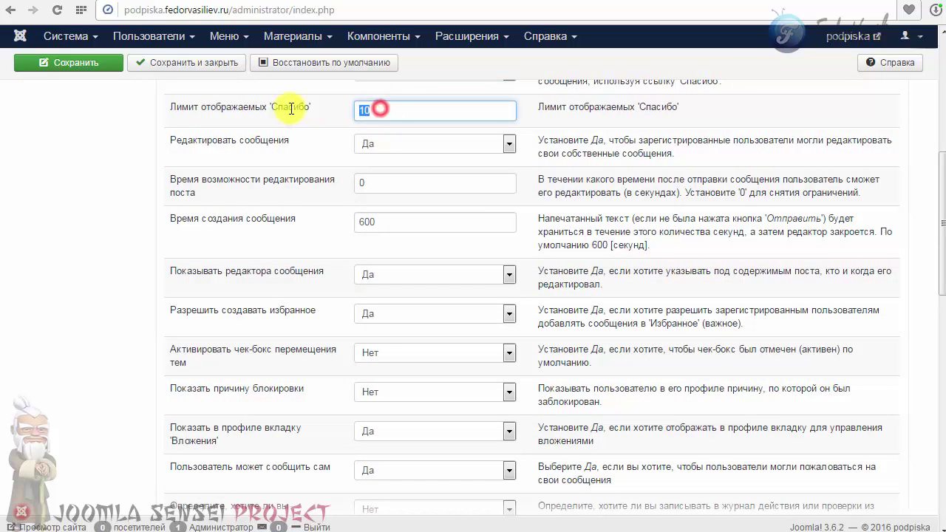
left_click(333, 113)
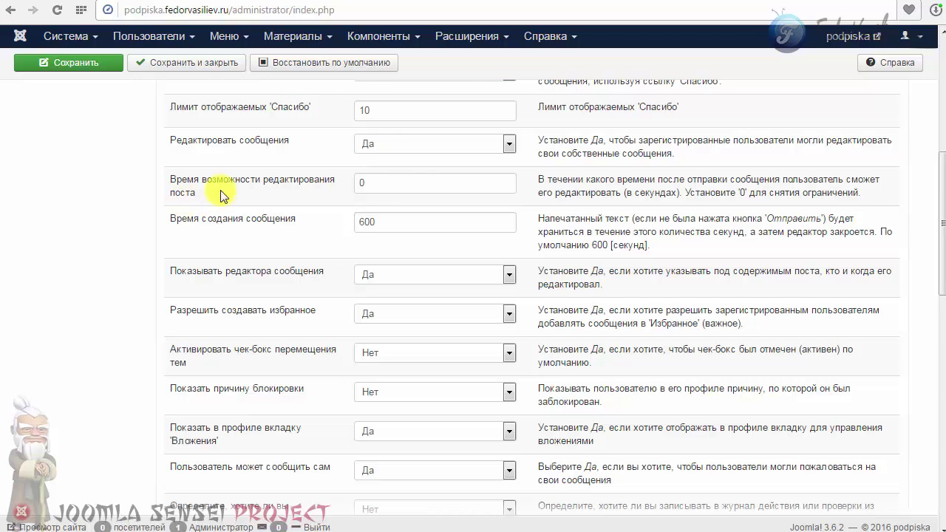
Step: Review the post editing time option with its description, the message creation time, and the remaining user options above the Подписка section
left_click(414, 184)
left_click_drag(600, 178, 687, 193)
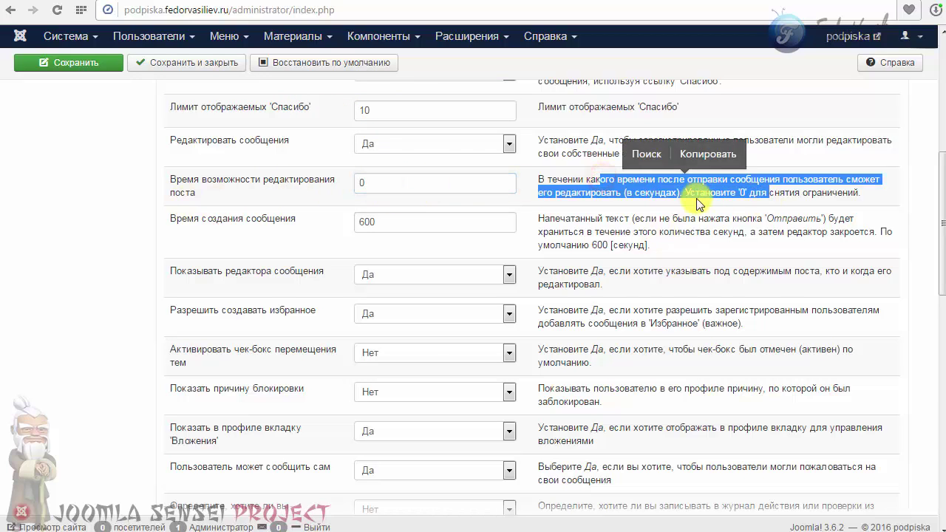
left_click(694, 193)
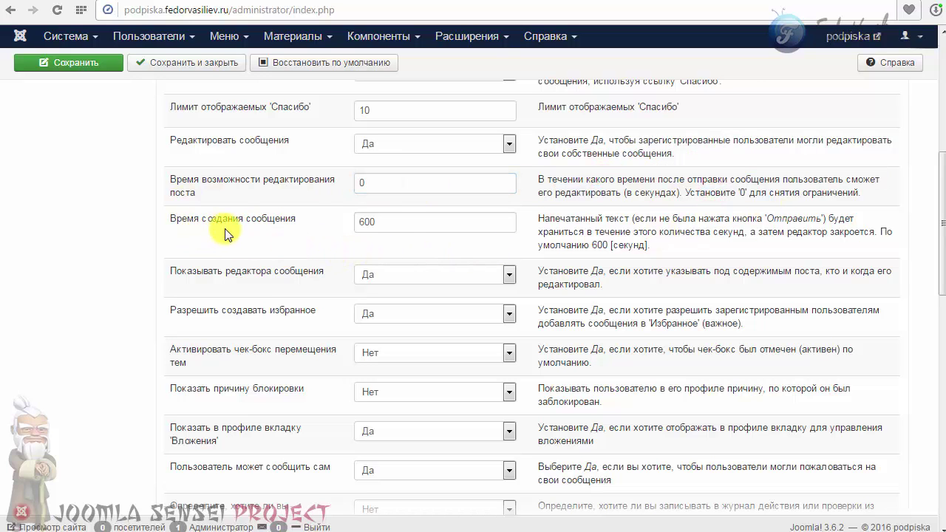
left_click(399, 221)
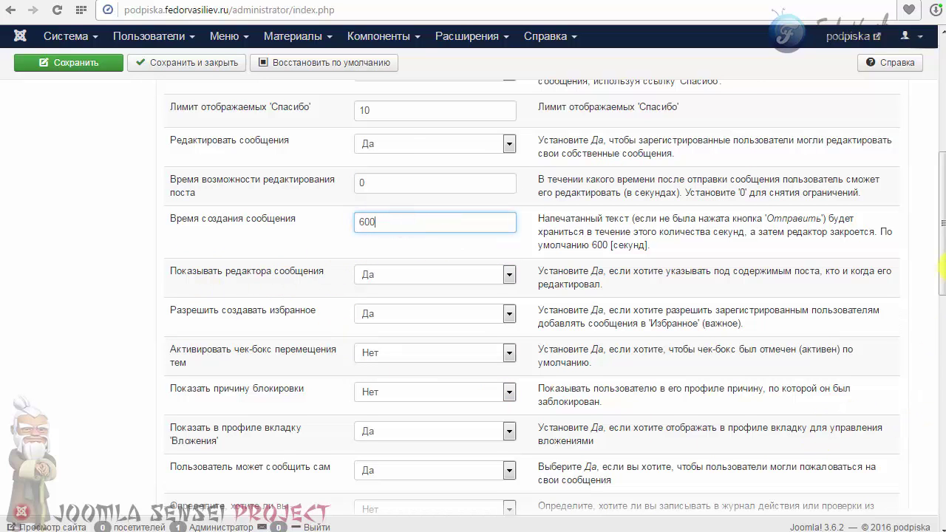
left_click_drag(939, 270, 940, 317)
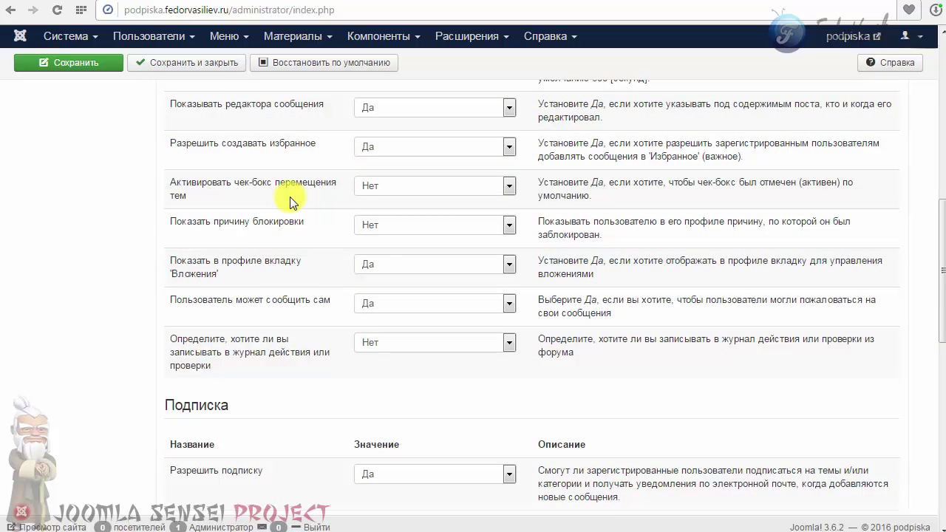
Step: Check the choices of Показать причину блокировки and set Показать в профиле вкладку 'Вложения' to Нет
left_click(390, 232)
left_click(390, 229)
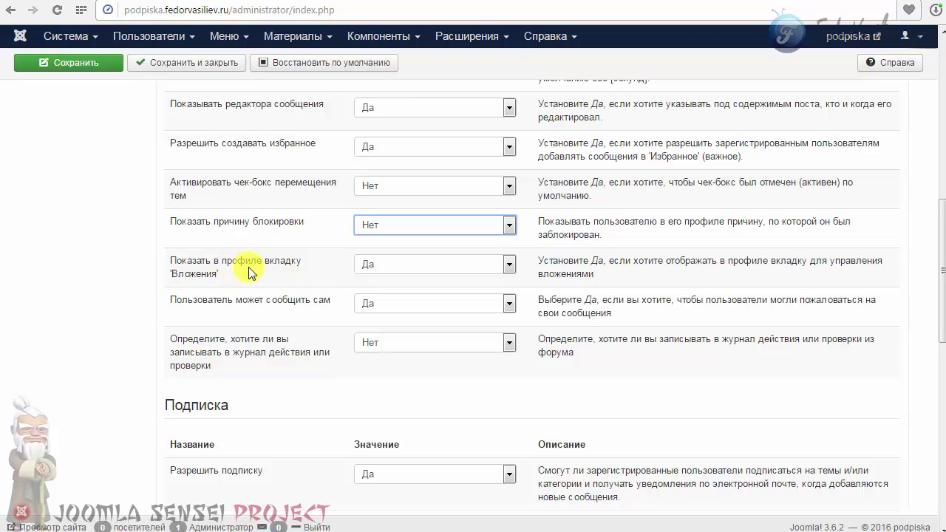
left_click(377, 265)
left_click(386, 277)
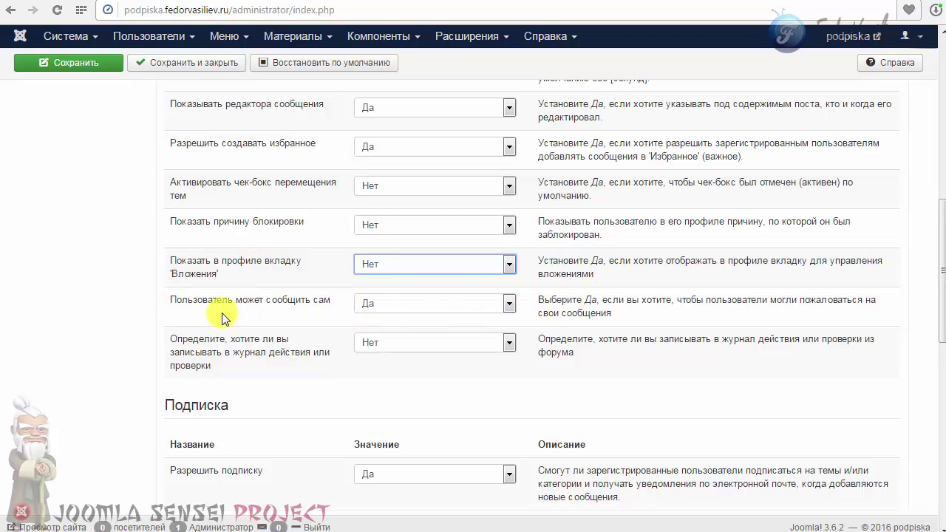
Step: Review the Пользователь может сообщить сам option with its description and the forum action logging option above the Подписка section
left_click_drag(537, 302, 600, 312)
left_click(391, 306)
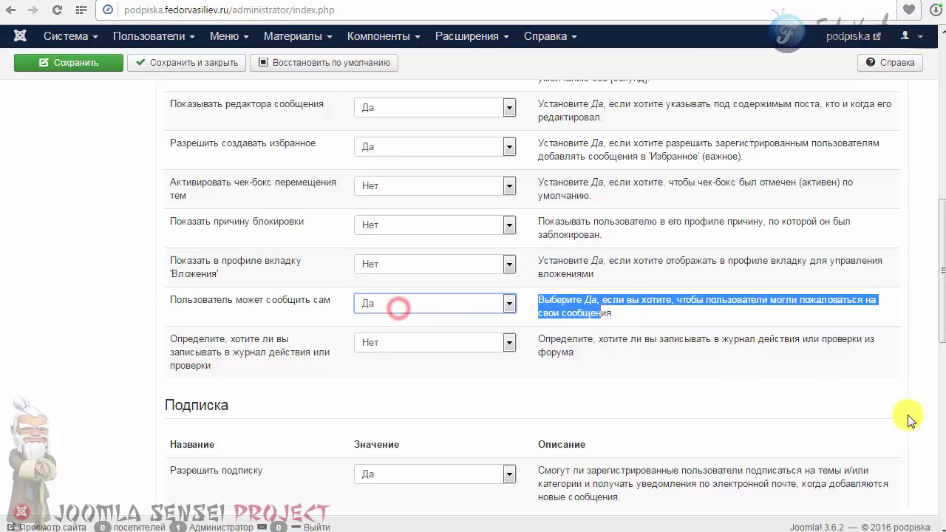
scroll(939, 336, "down", 3)
left_click_drag(193, 115, 212, 142)
left_click(412, 212)
scroll(225, 204, "down", 1)
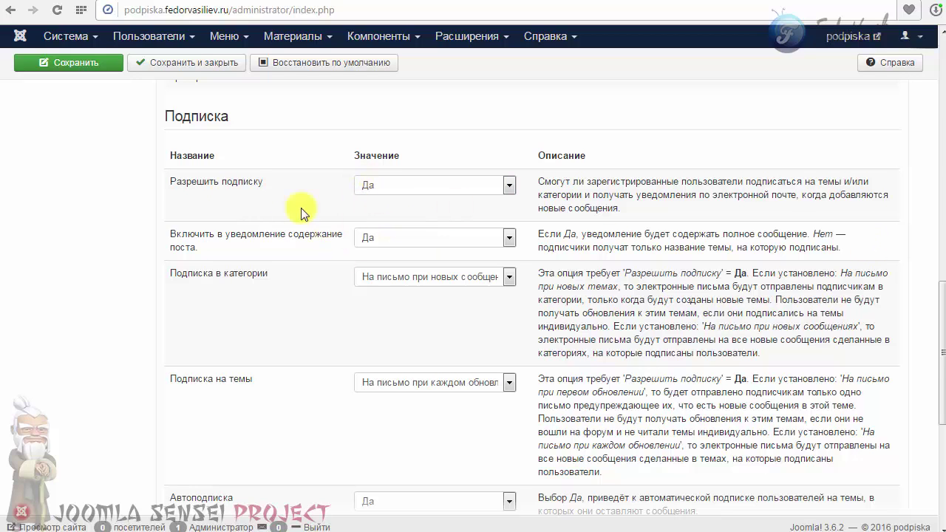
Step: Read the Разрешить подписку description, check its choices, and look over the remaining options of the Подписка section
triple_click(530, 183)
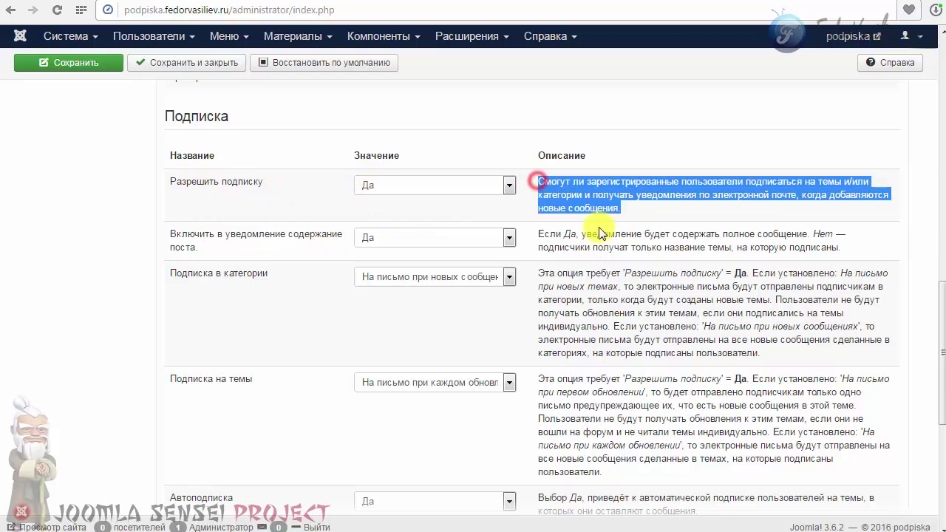
left_click(401, 212)
left_click(368, 188)
left_click(363, 183)
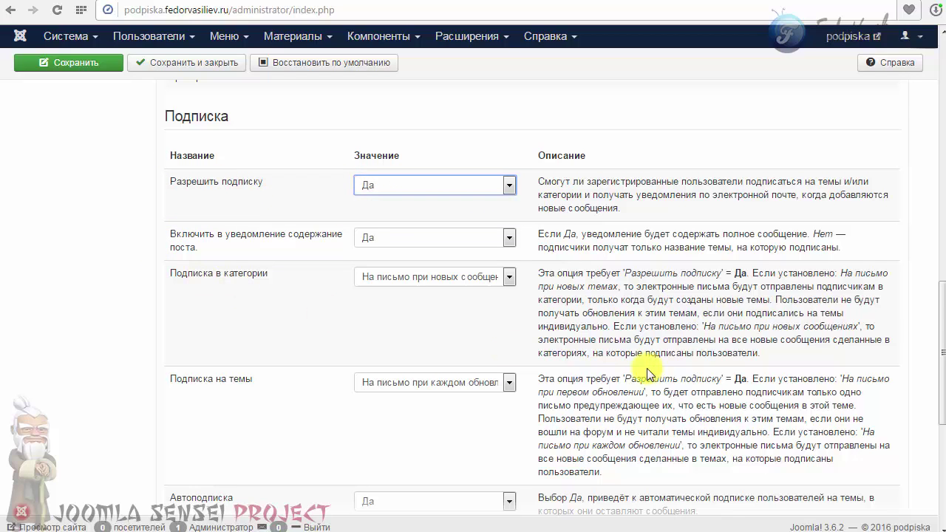
left_click_drag(937, 318, 940, 436)
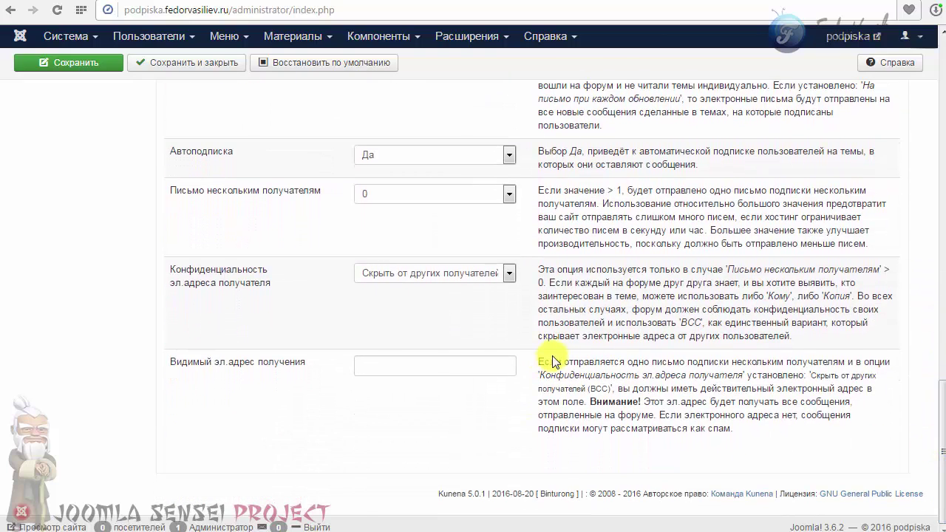
Step: Open the security settings (Безопасность) and examine the choices and description of Разрешить гостям создавать сообщения
key("Home")
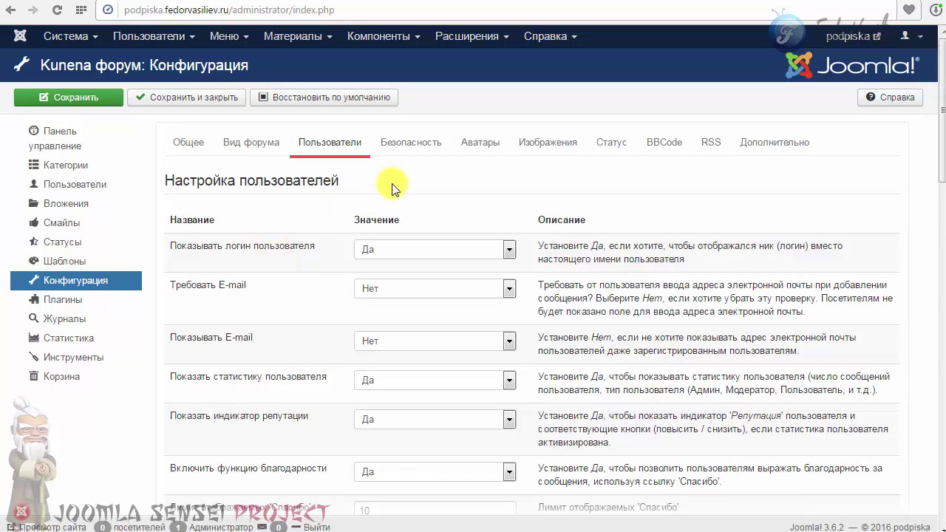
left_click(408, 147)
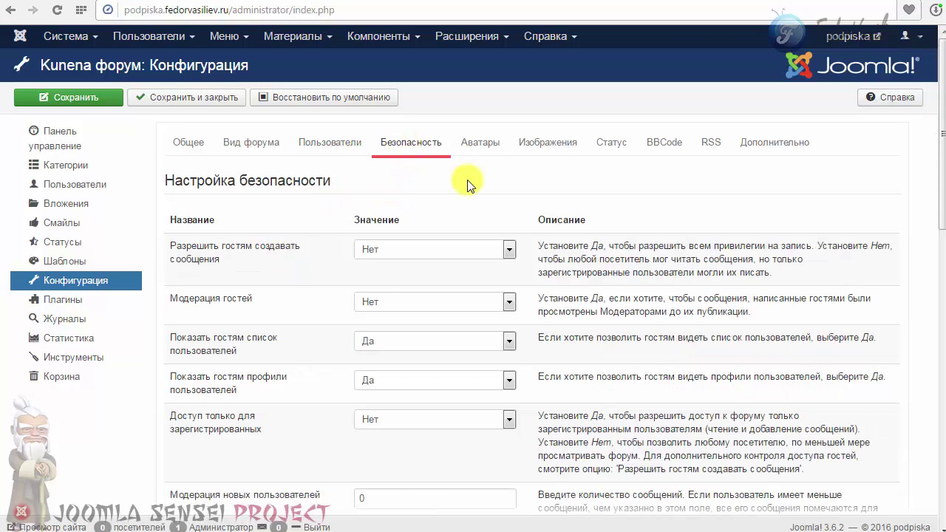
left_click(401, 250)
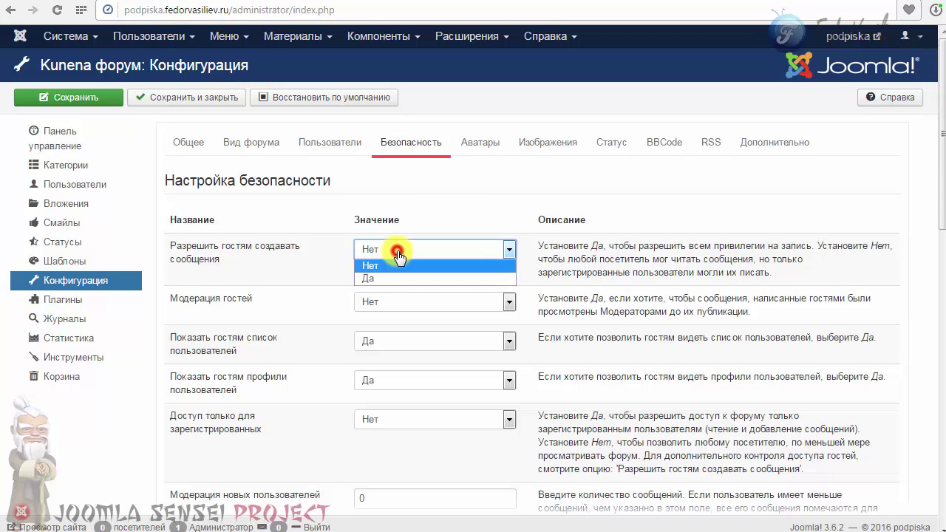
left_click(398, 251)
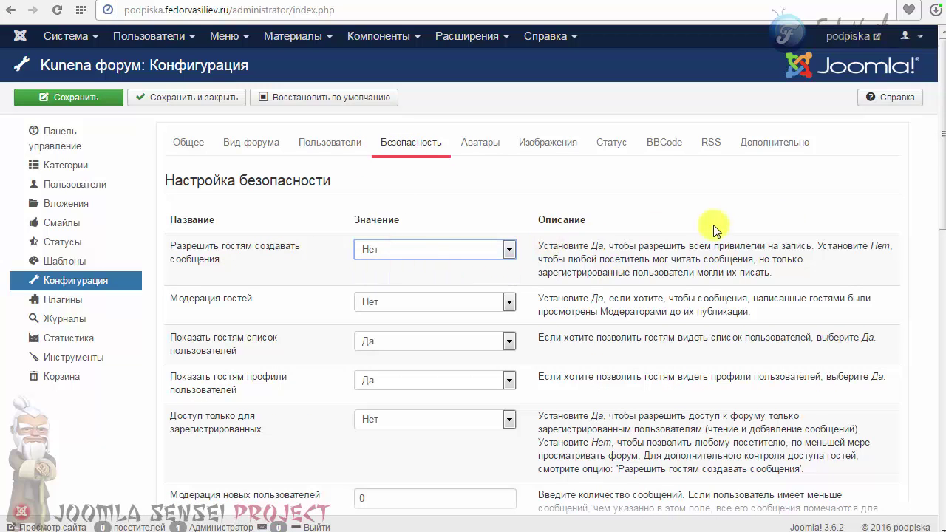
left_click_drag(551, 250, 770, 272)
left_click(759, 270)
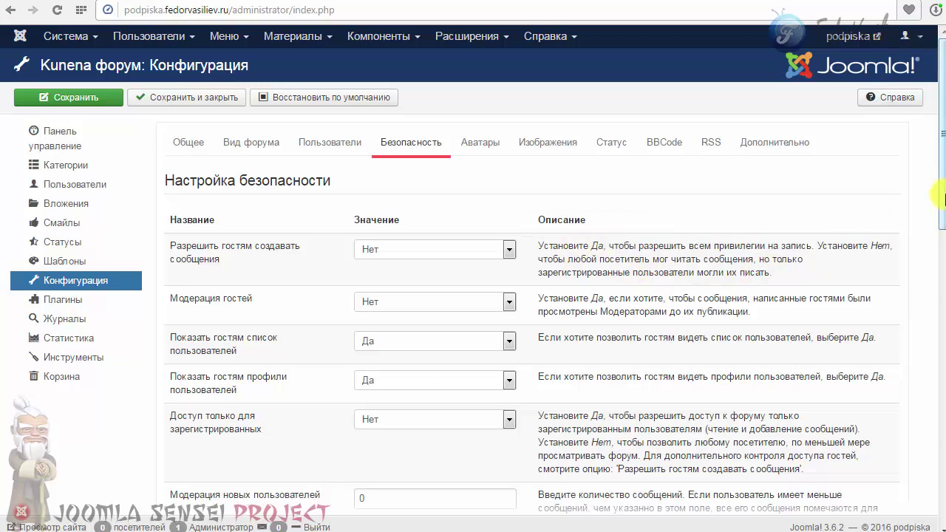
left_click_drag(942, 194, 944, 226)
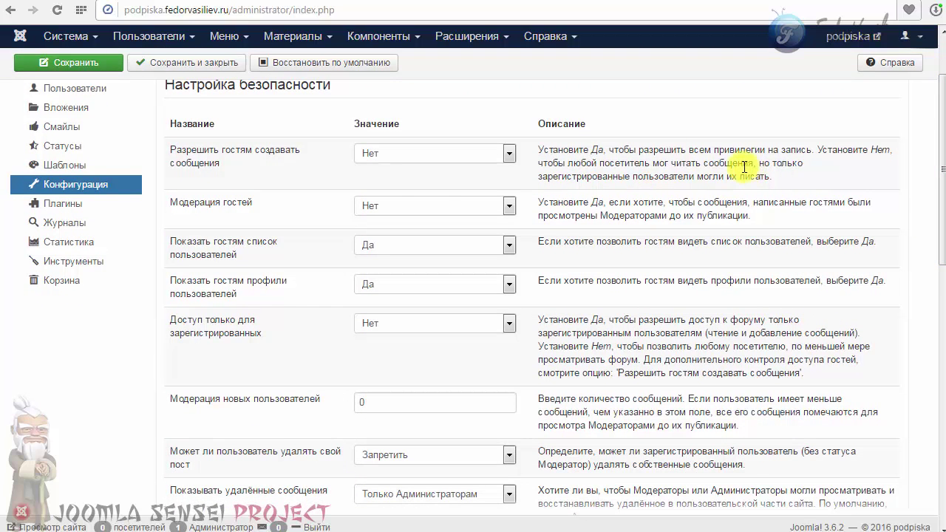
left_click(437, 155)
left_click(436, 155)
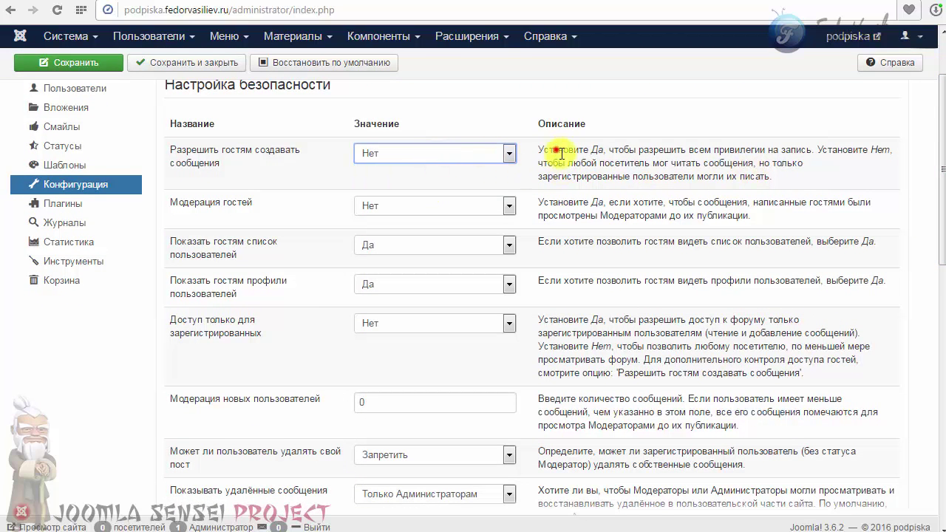
triple_click(561, 153)
left_click(683, 175)
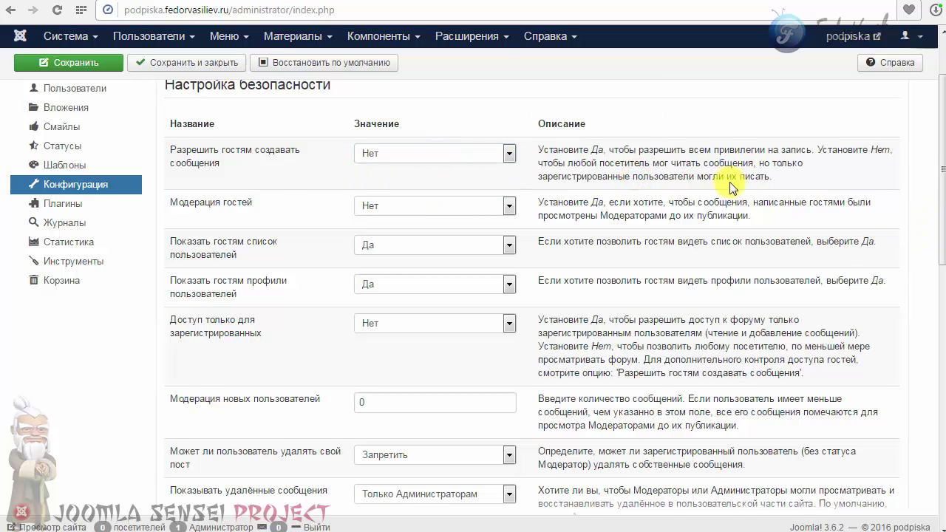
Step: Set both Показать гостям список пользователей and Показать гостям профили пользователей to Нет
left_click_drag(938, 204, 937, 247)
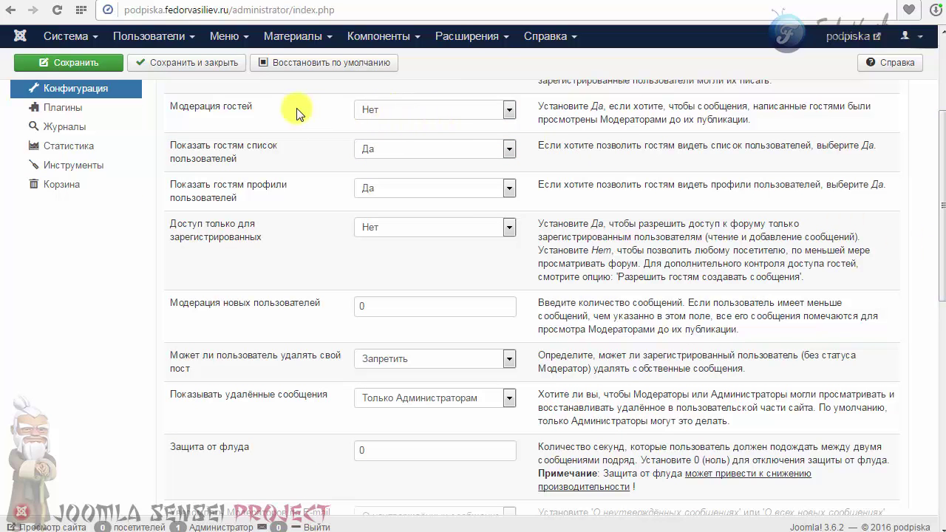
scroll(315, 177, "up", 3)
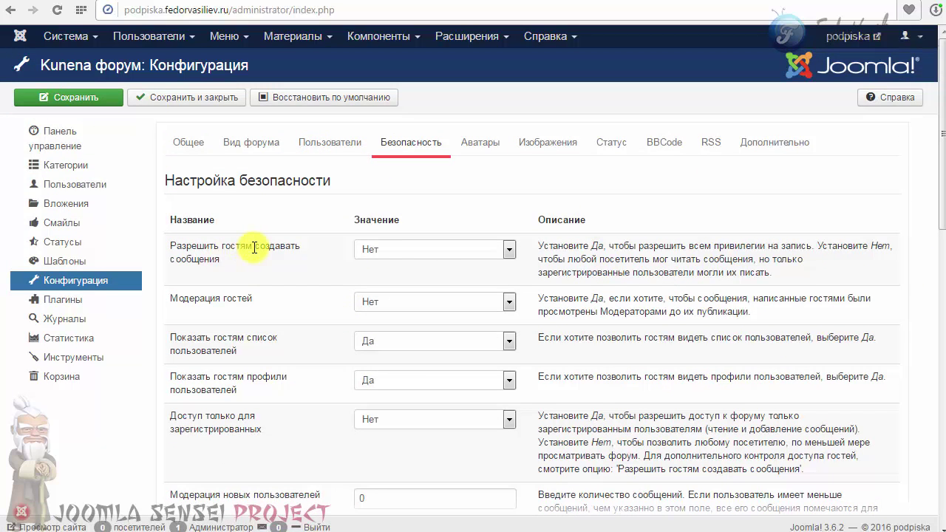
scroll(397, 264, "down", 2)
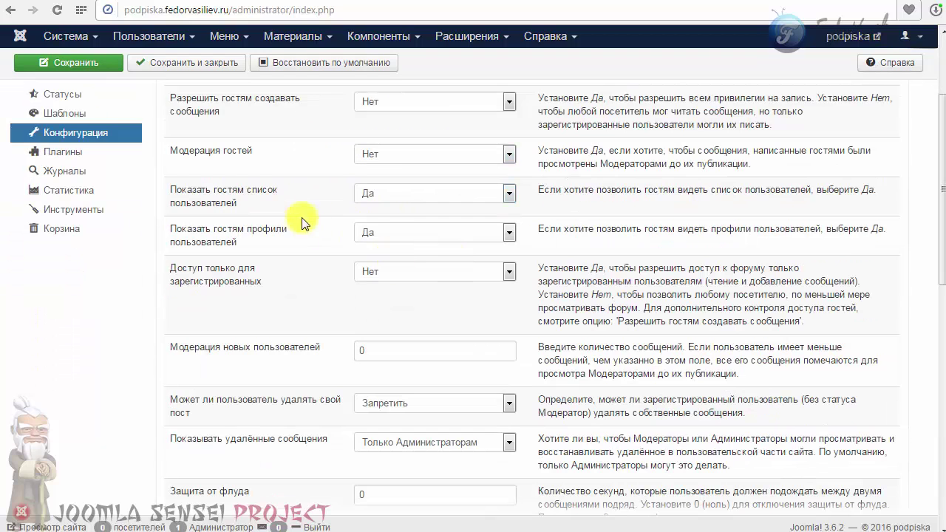
left_click(392, 194)
left_click(388, 210)
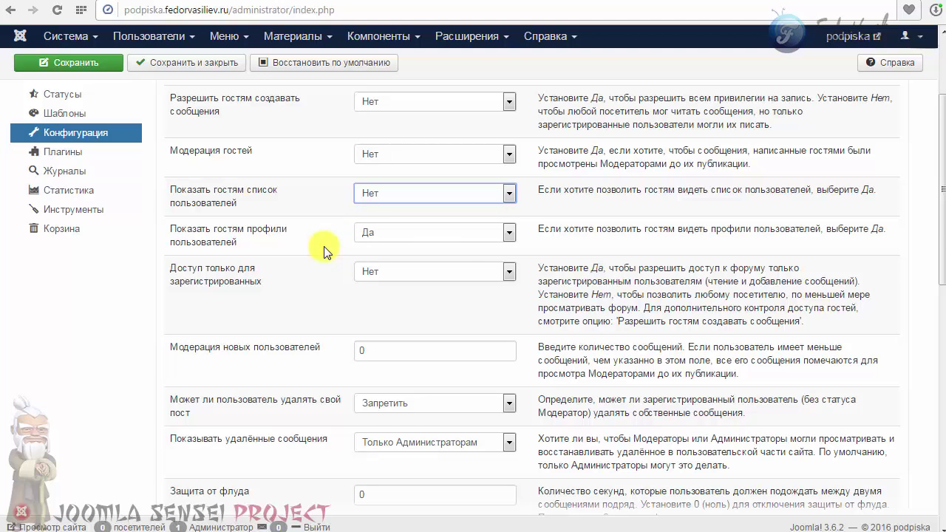
left_click(376, 232)
left_click(376, 248)
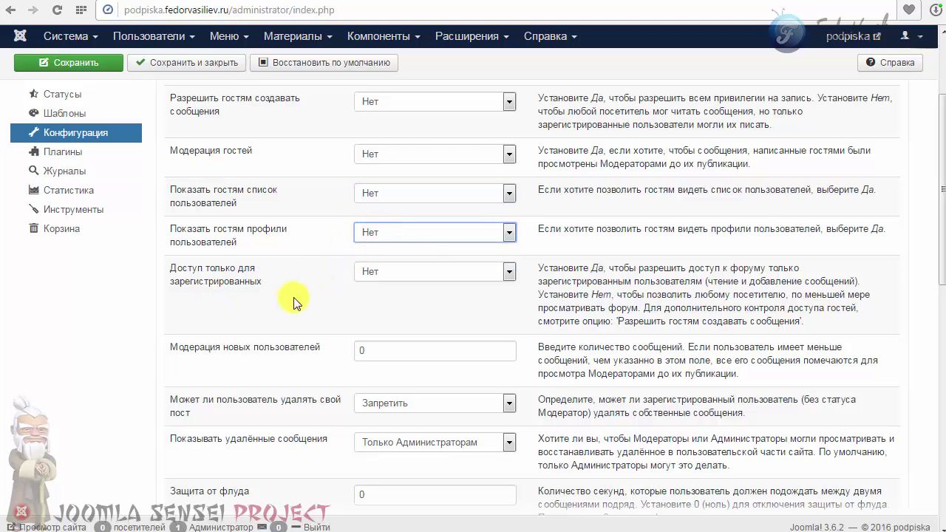
Step: Check the Доступ только для зарегистрированных option and read its description
left_click(379, 272)
left_click(185, 281)
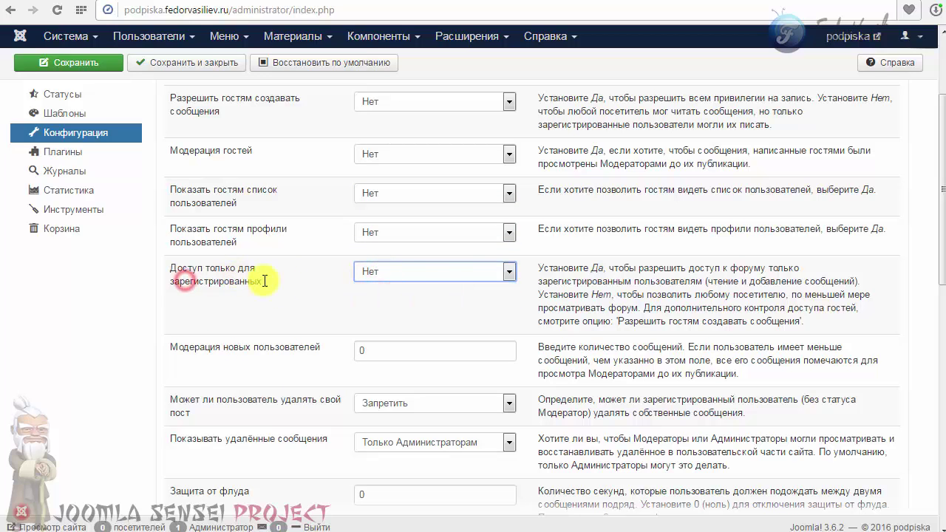
left_click(559, 265)
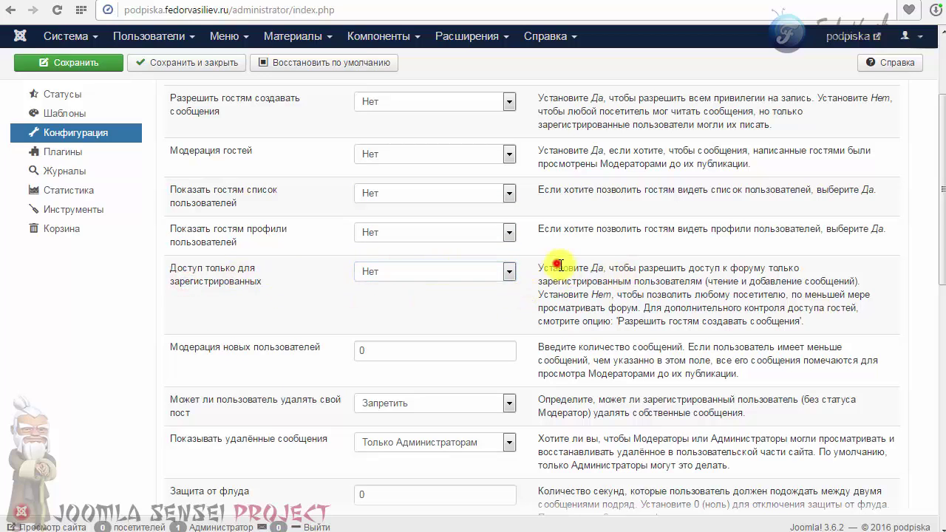
left_click_drag(559, 264, 678, 309)
left_click(679, 309)
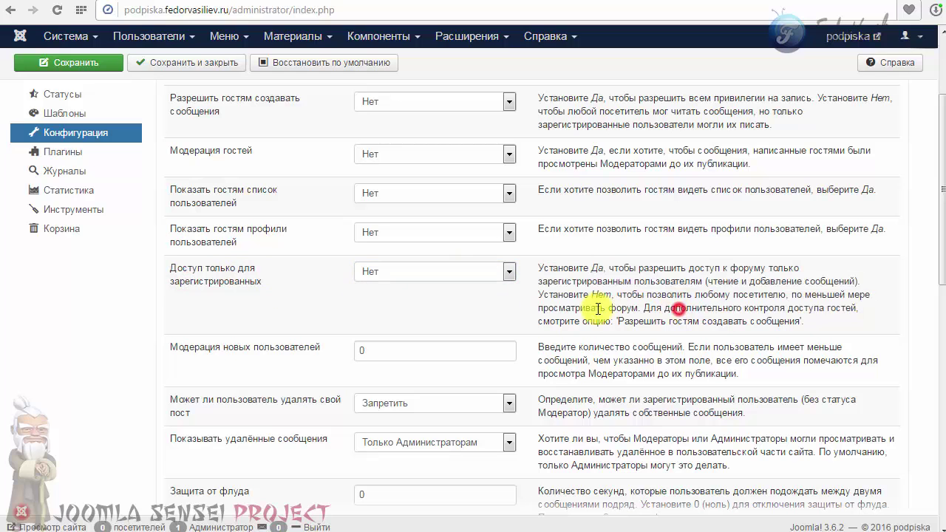
Step: Read the description of Модерация новых пользователей and check the choices of Может ли пользователь удалять свой пост
left_click_drag(941, 273, 940, 368)
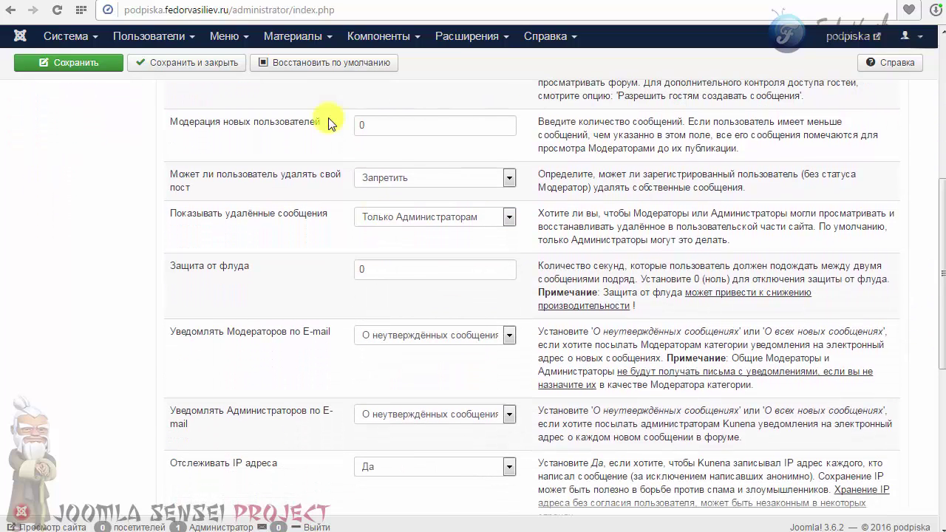
left_click_drag(211, 123, 316, 124)
left_click_drag(551, 121, 633, 197)
left_click(252, 194)
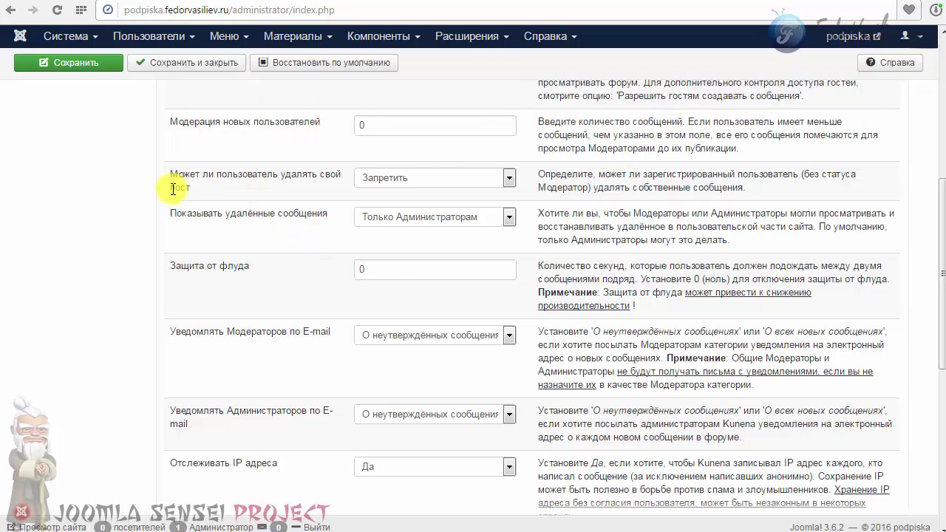
left_click(384, 180)
left_click(384, 179)
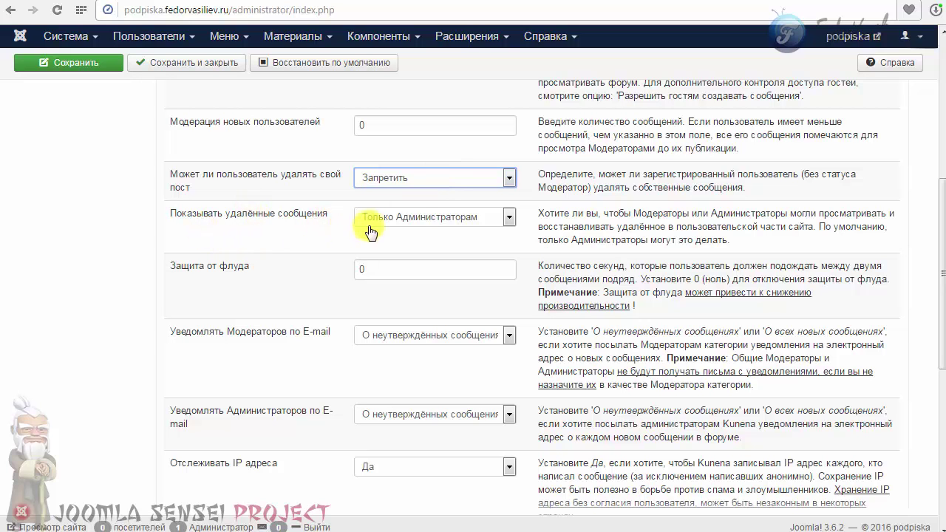
Step: Read the Защита от флуда description and set the flood protection interval to 60 seconds
left_click_drag(942, 340, 944, 392)
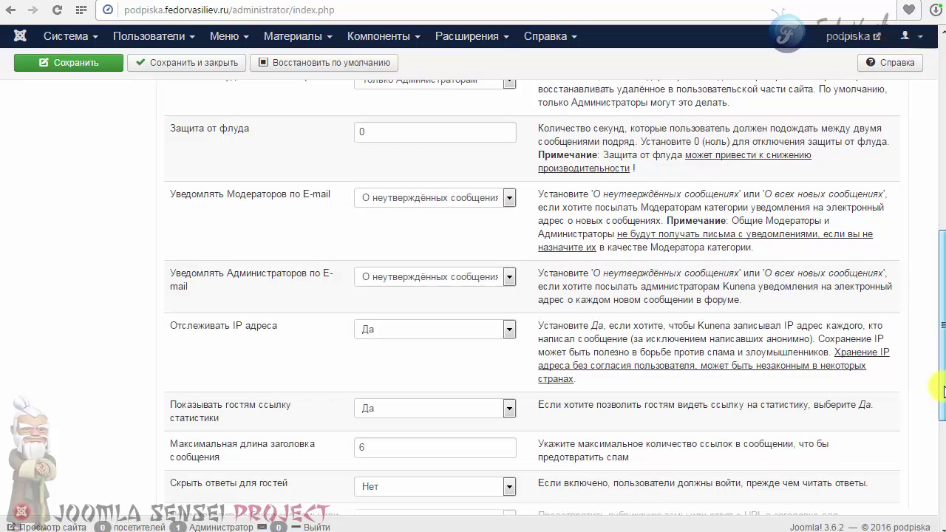
left_click_drag(247, 129, 194, 134)
left_click(191, 127)
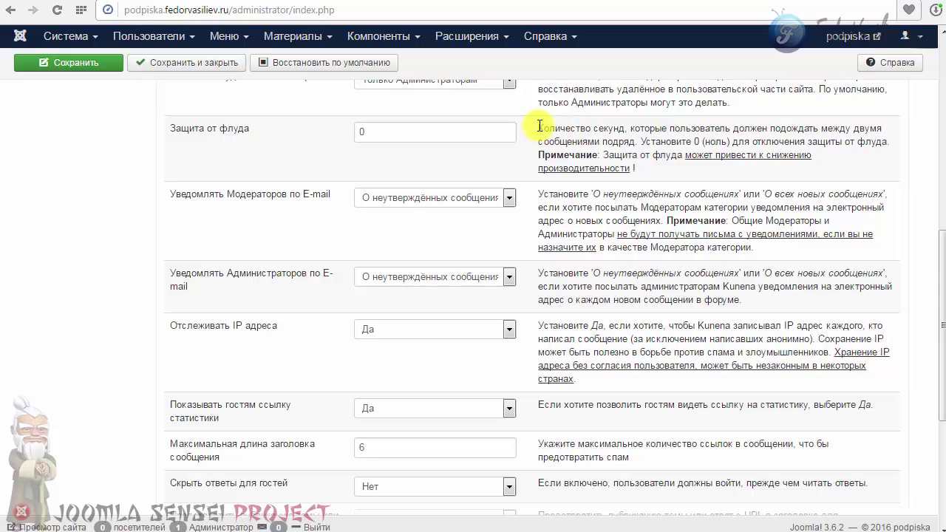
left_click_drag(539, 127, 646, 169)
left_click(646, 167)
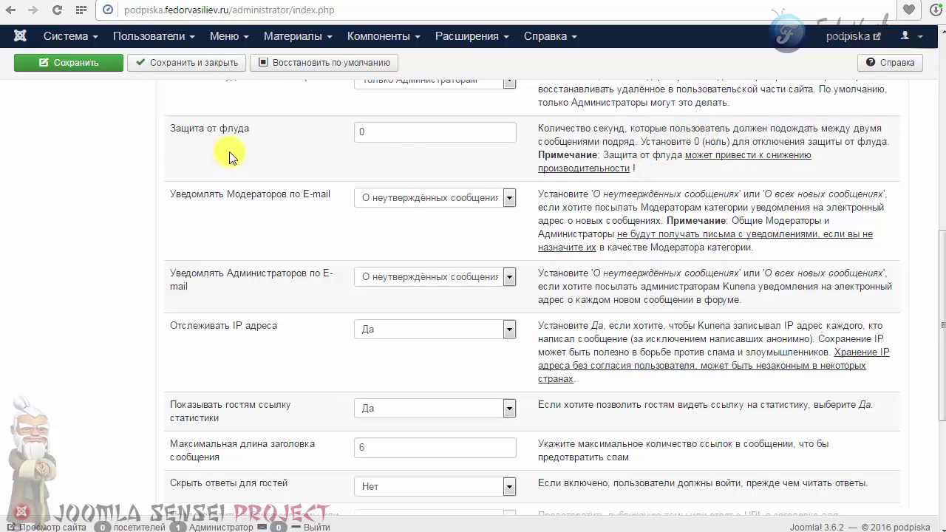
double_click(378, 131)
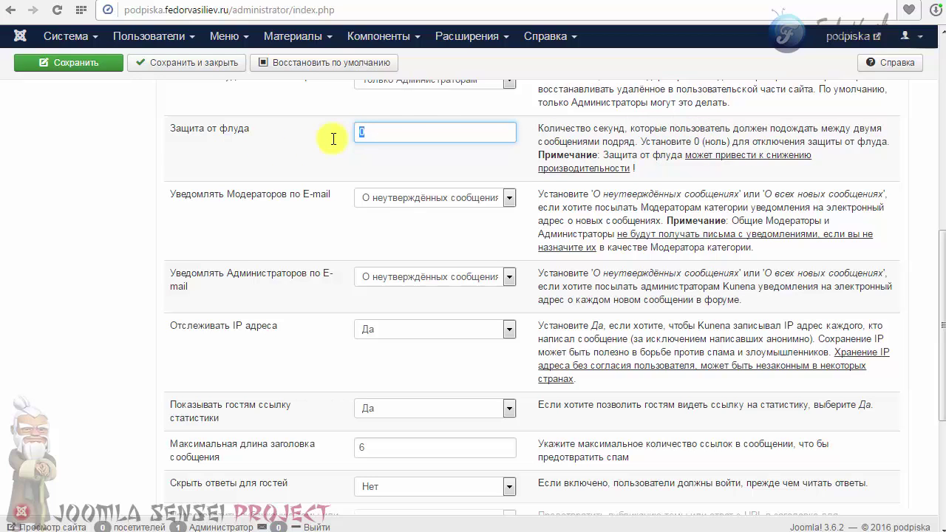
type("60")
left_click(393, 157)
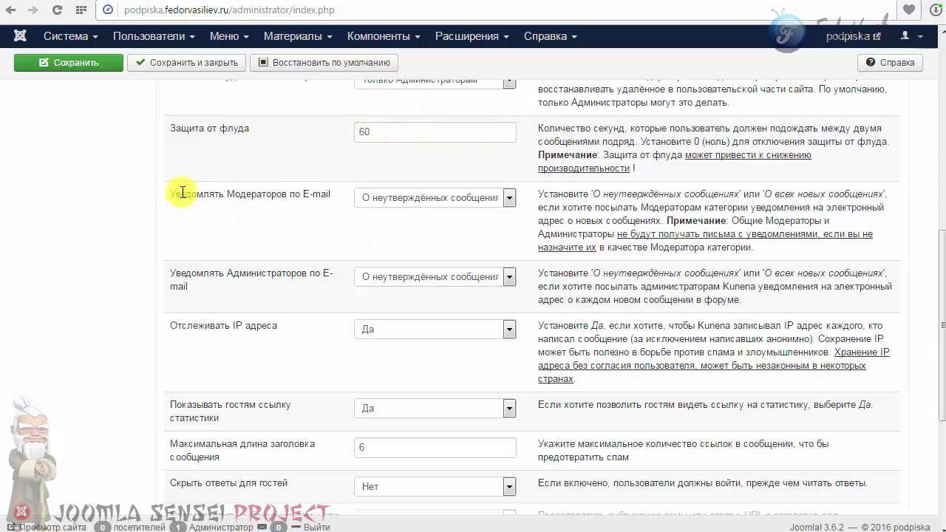
Step: Examine the choices of Уведомлять Модераторов по E-mail and set Уведомлять Администраторов по E-mail to О всех новых сообщениях
left_click_drag(182, 193, 336, 193)
left_click(316, 197)
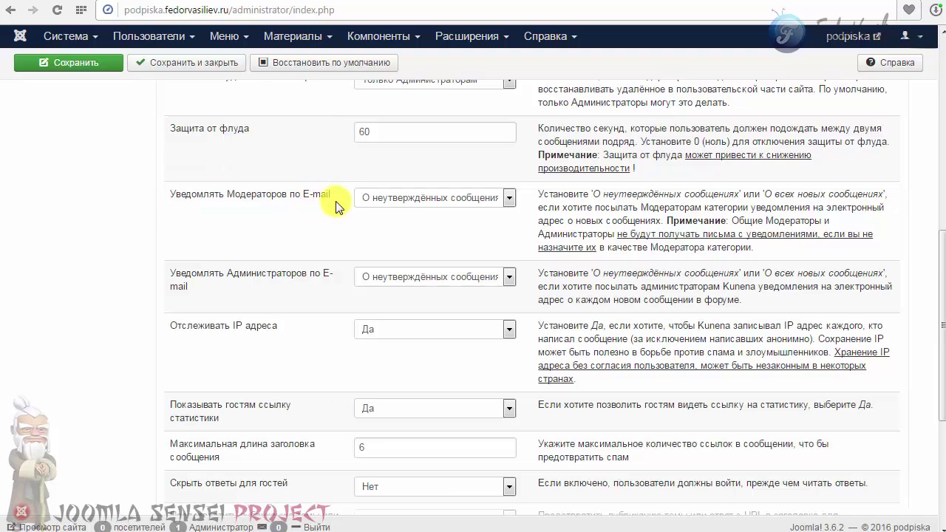
left_click(453, 199)
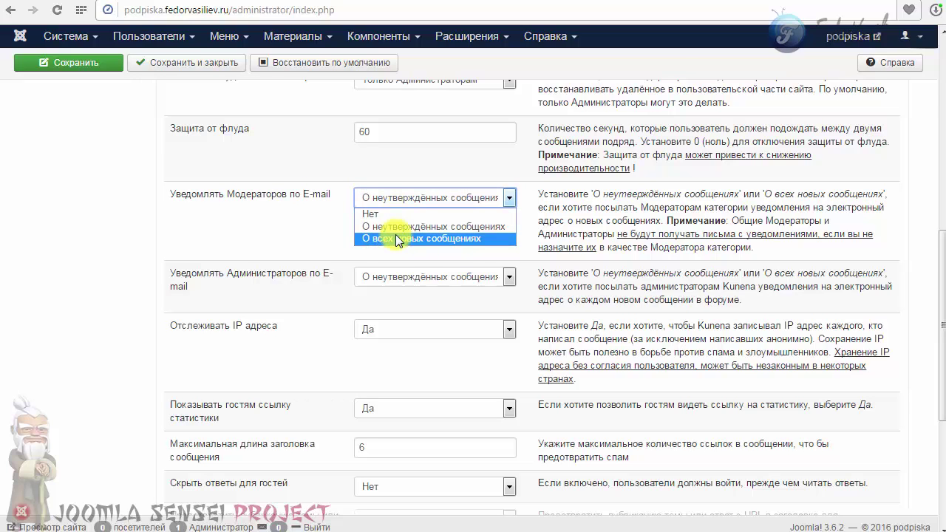
scroll(359, 250, "down", 2)
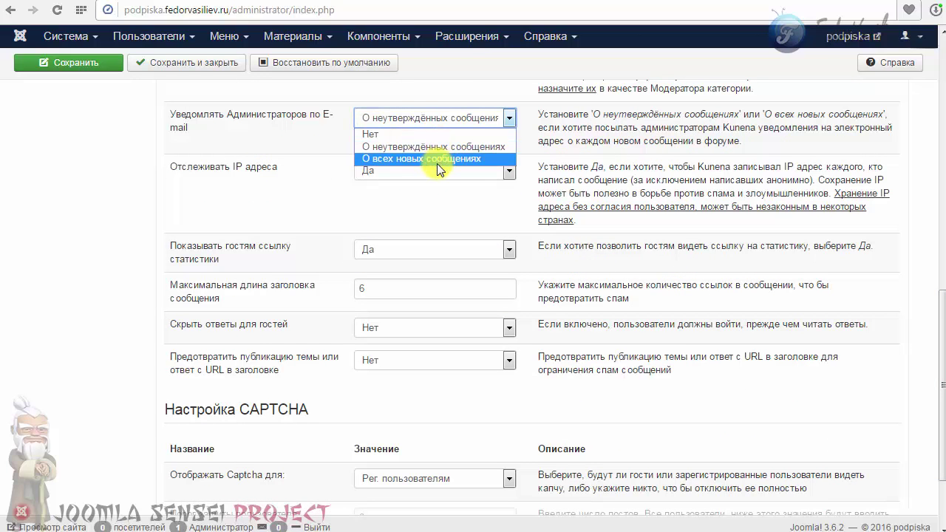
left_click(436, 162)
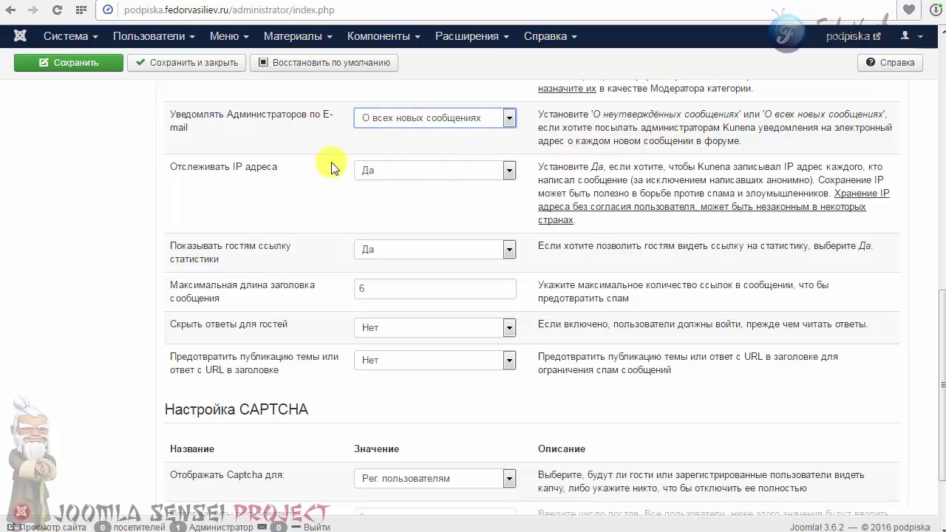
Step: Read the description of Отслеживать IP адреса and set Показывать гостям ссылку статистики to Нет
left_click(396, 171)
left_click(395, 171)
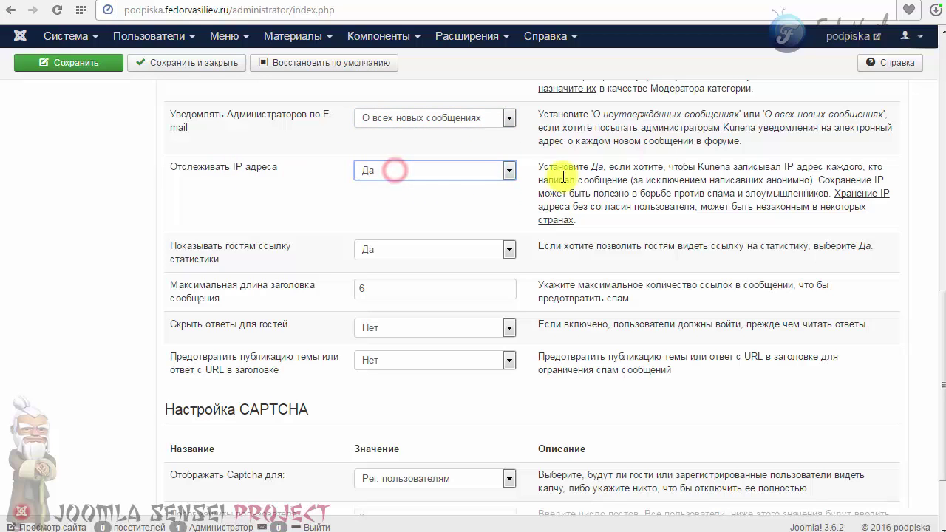
left_click_drag(569, 173, 520, 220)
left_click(471, 213)
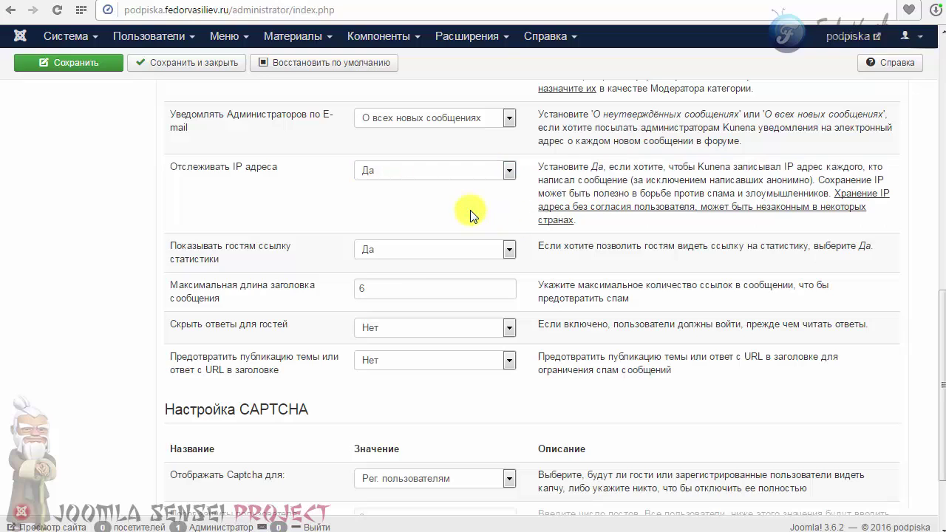
left_click(407, 250)
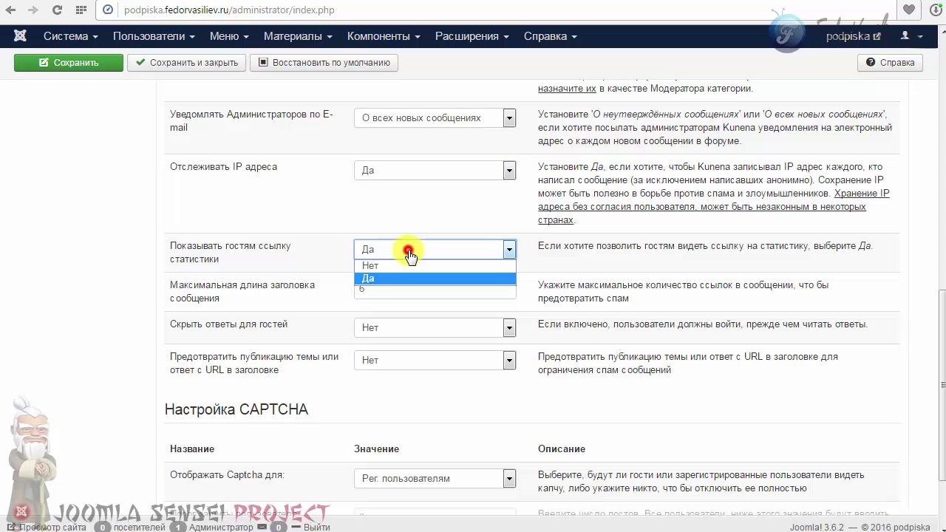
left_click(373, 266)
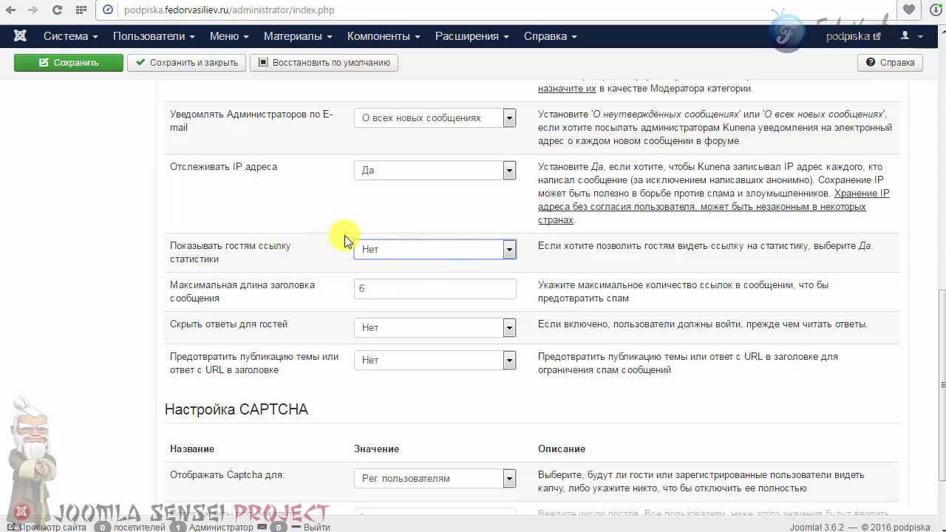
Step: Check the Максимальная длина заголовка сообщения setting and the choices of Скрыть ответы для гостей
left_click_drag(367, 288, 380, 290)
left_click(366, 289)
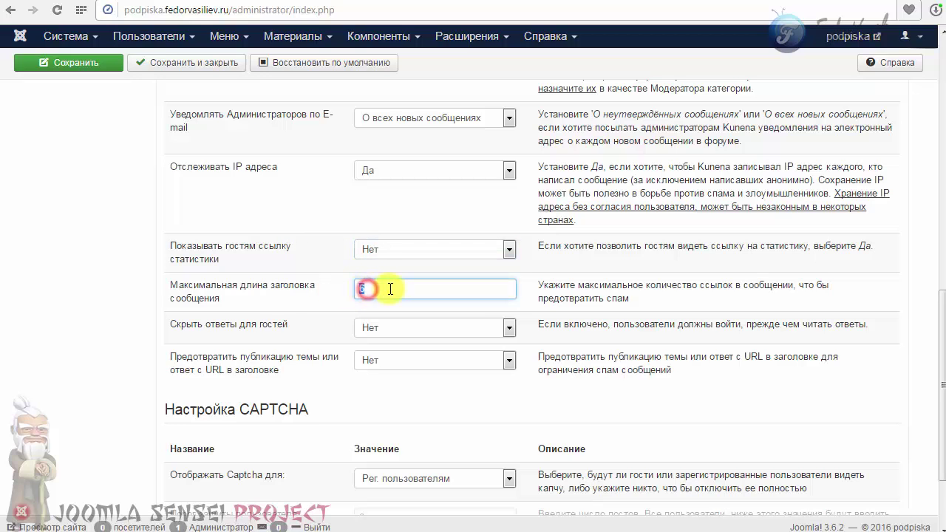
left_click_drag(207, 288, 279, 301)
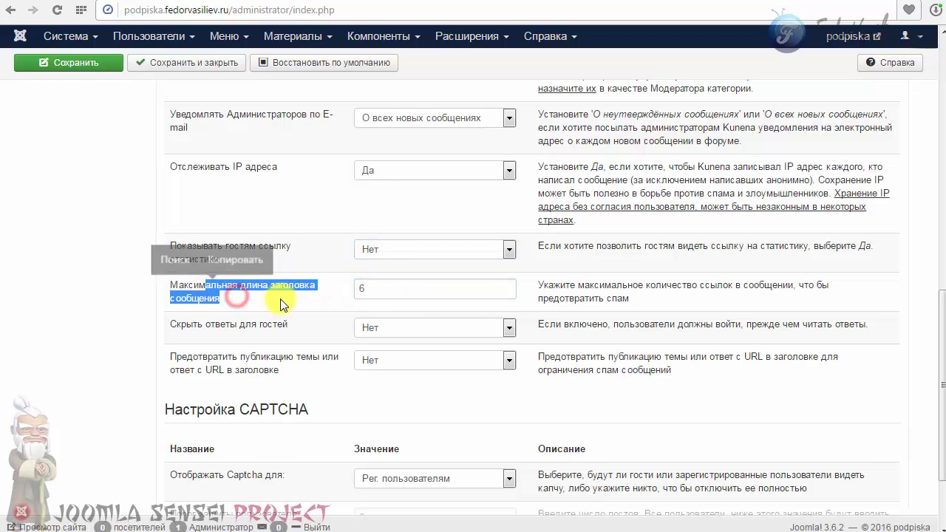
scroll(274, 296, "down", 3)
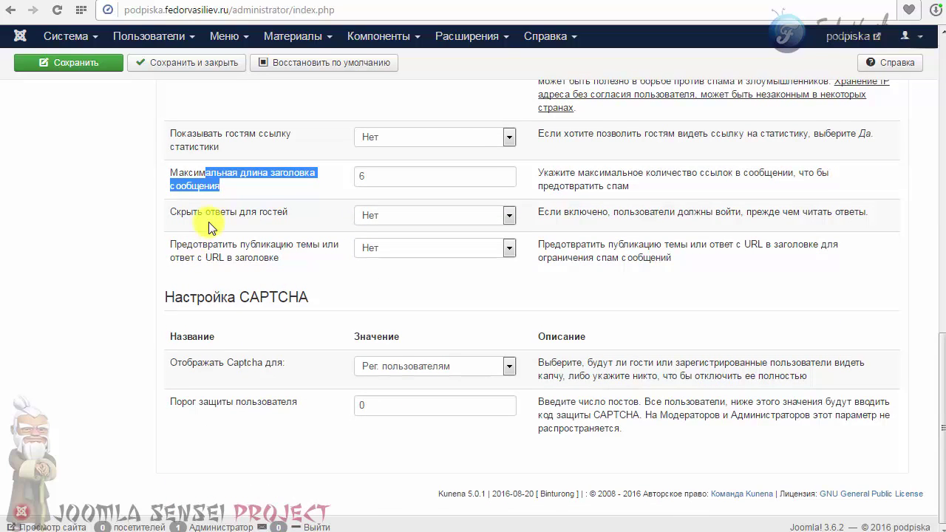
left_click(392, 217)
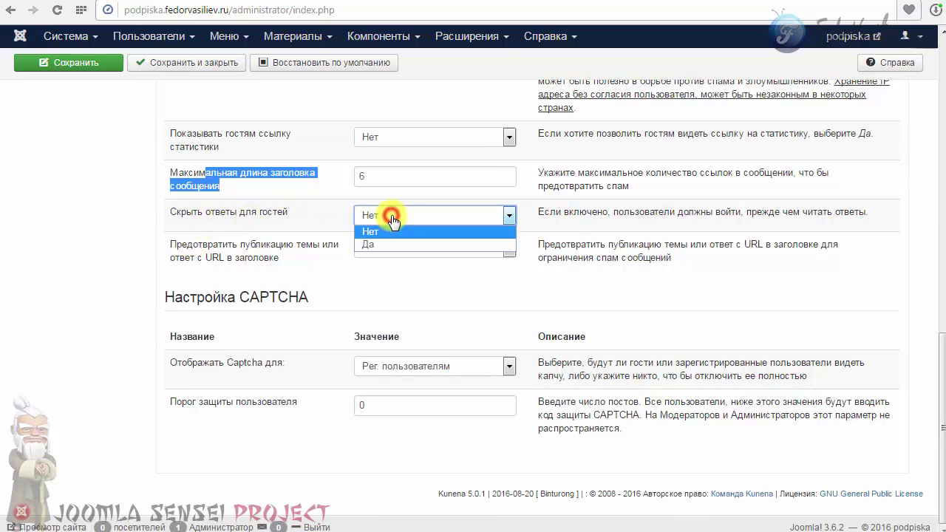
left_click(389, 215)
Step: Set Предотвратить публикацию темы или ответ с URL в заголовке to Да and read its description
left_click_drag(175, 238, 296, 274)
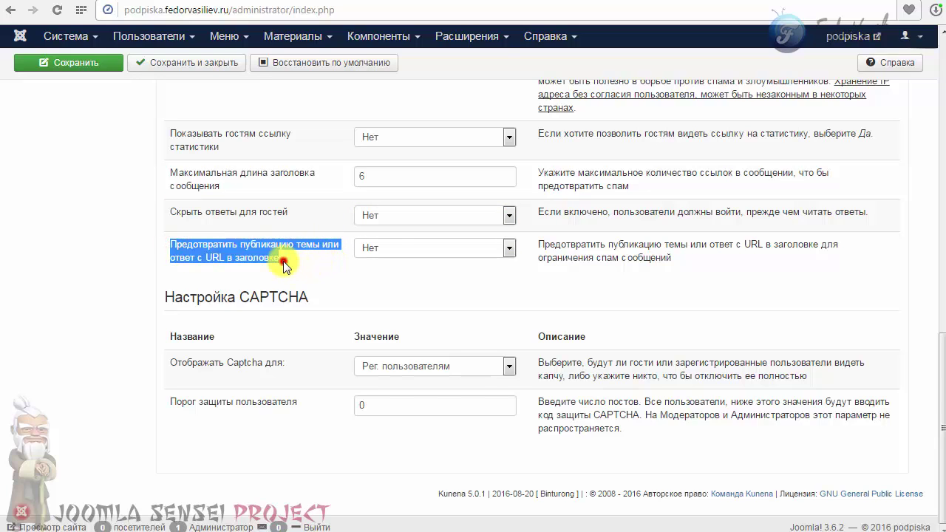
left_click(283, 261)
left_click(391, 248)
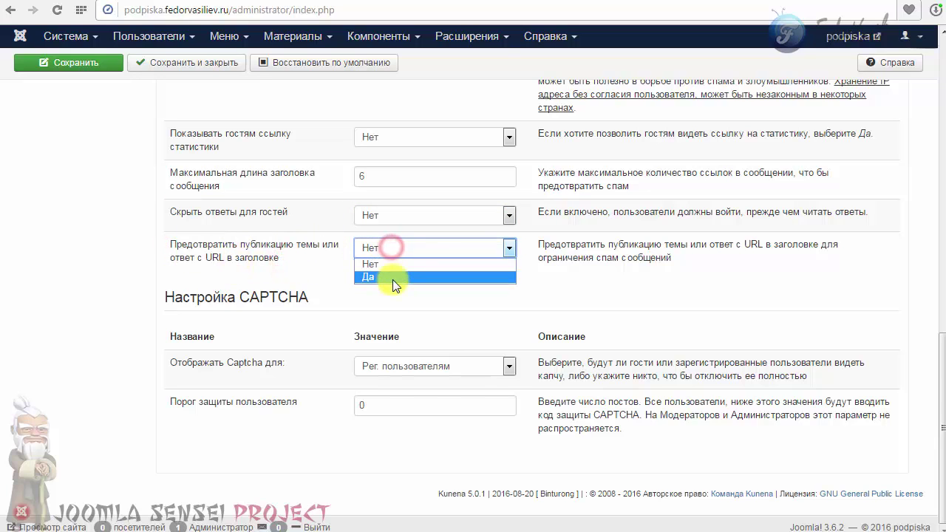
left_click(390, 278)
left_click_drag(363, 264, 500, 291)
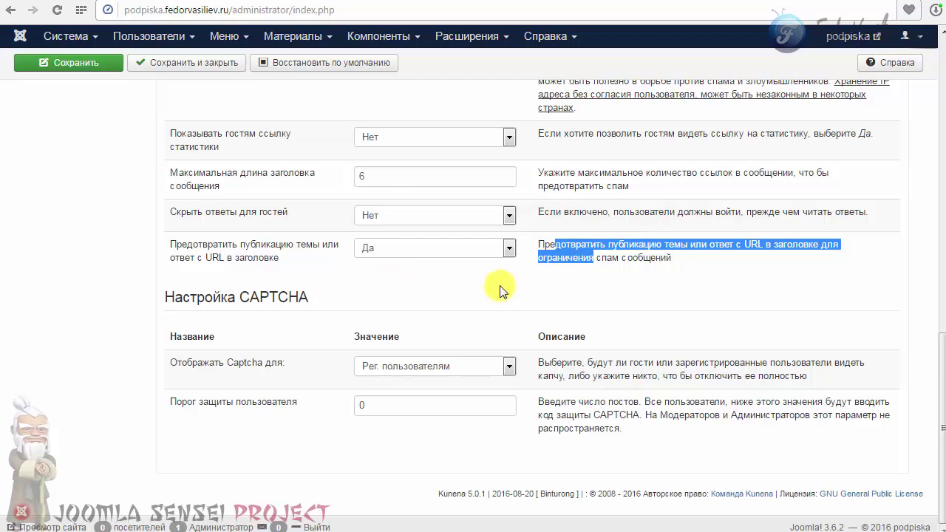
Step: Set Отображать Captcha для to Никому не показывать in the CAPTCHA settings
left_click(403, 369)
left_click(401, 367)
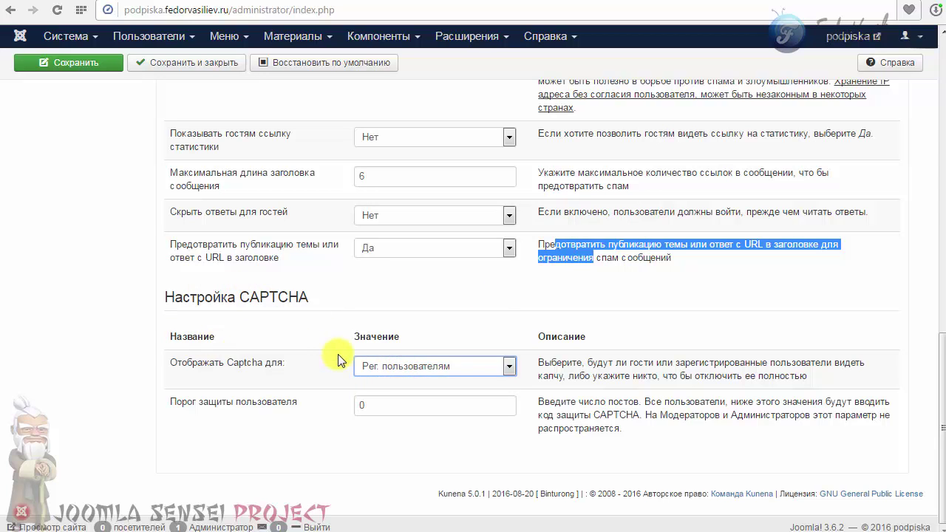
left_click(379, 366)
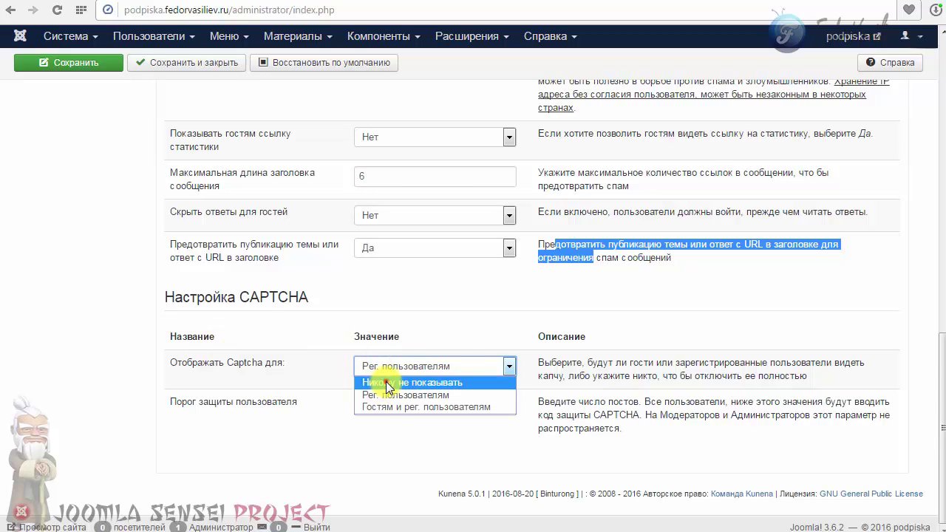
left_click(386, 382)
left_click(468, 323)
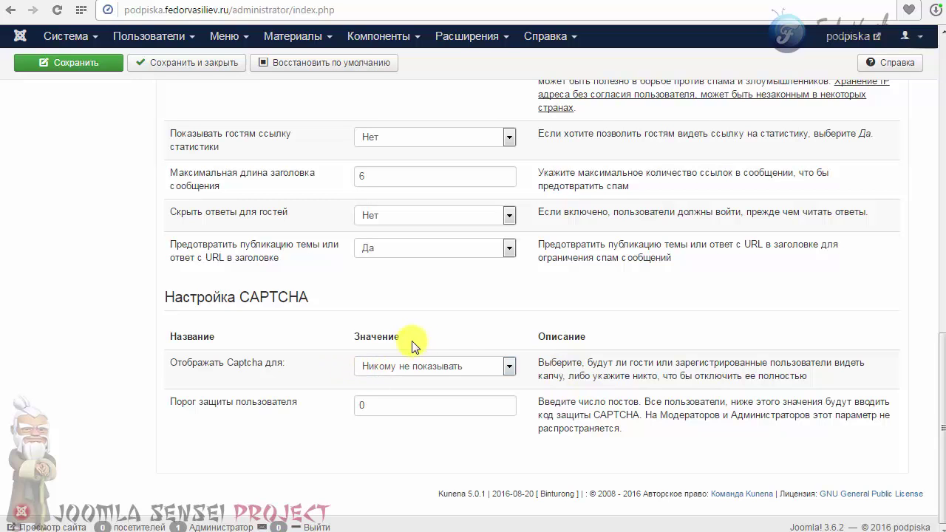
Step: Open the avatar settings (Аватары), check Разрешить загрузку аватара and set Использовать галерею аватаров to Нет
scroll(914, 179, "up", 15)
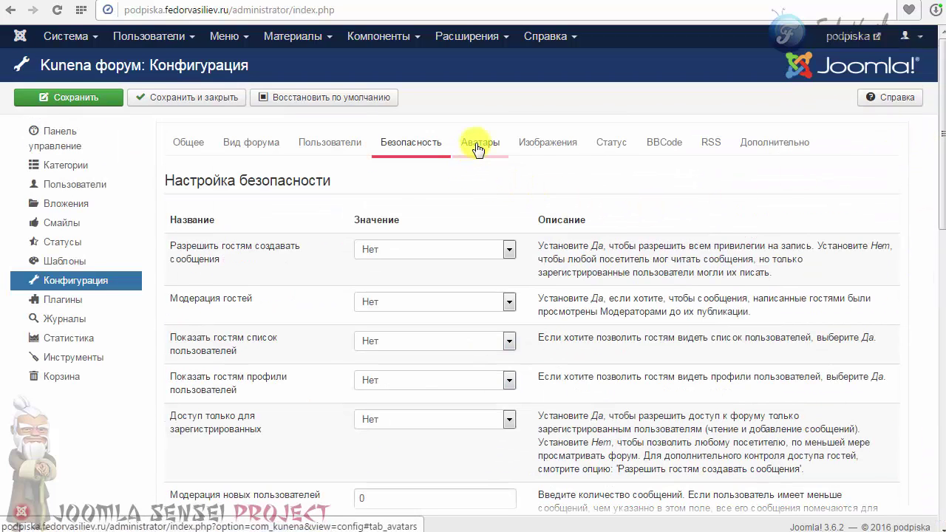
left_click(478, 142)
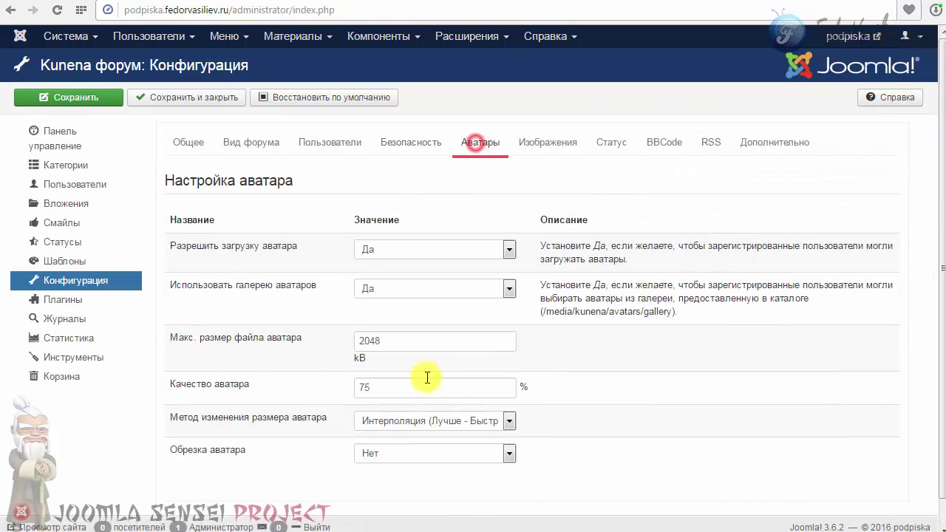
left_click(372, 249)
left_click(375, 249)
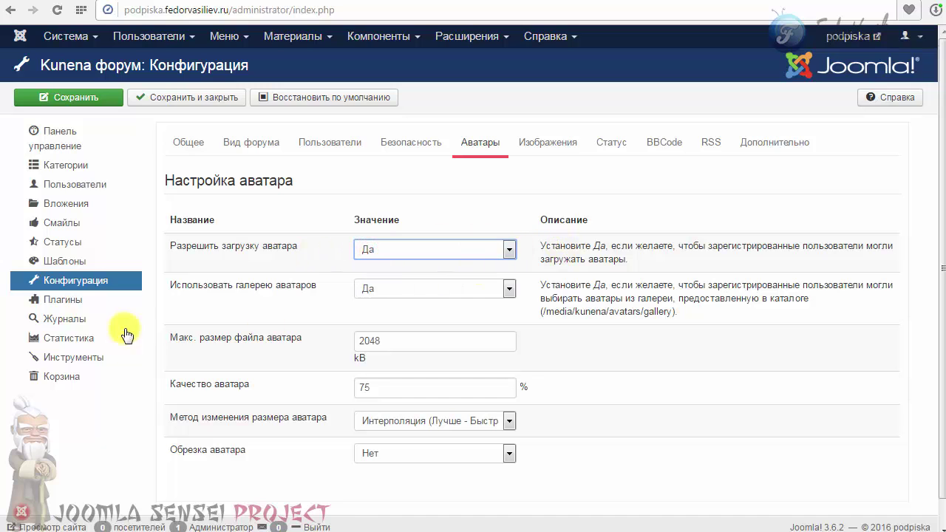
left_click(372, 289)
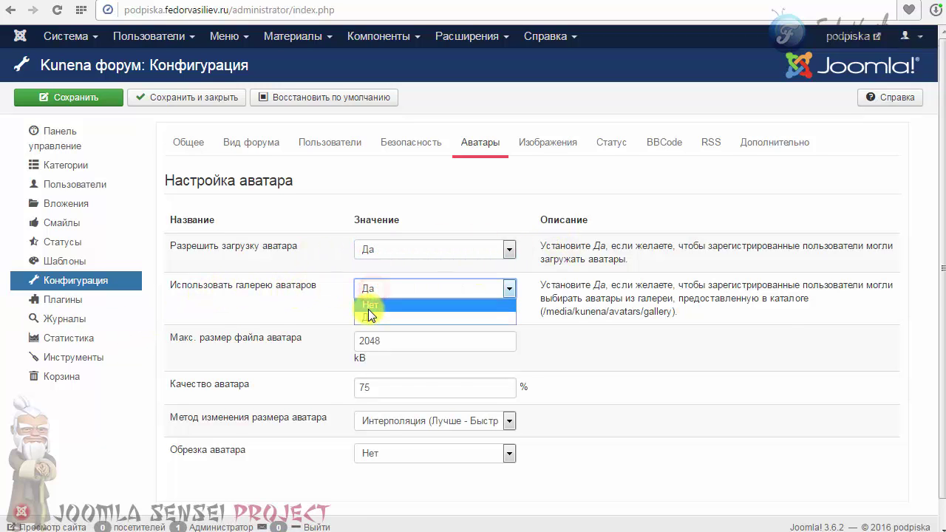
left_click(368, 305)
Step: Check the maximum avatar file size (Макс. размер файла аватара) and the avatar quality (Качество аватара)
scroll(319, 298, "down", 1)
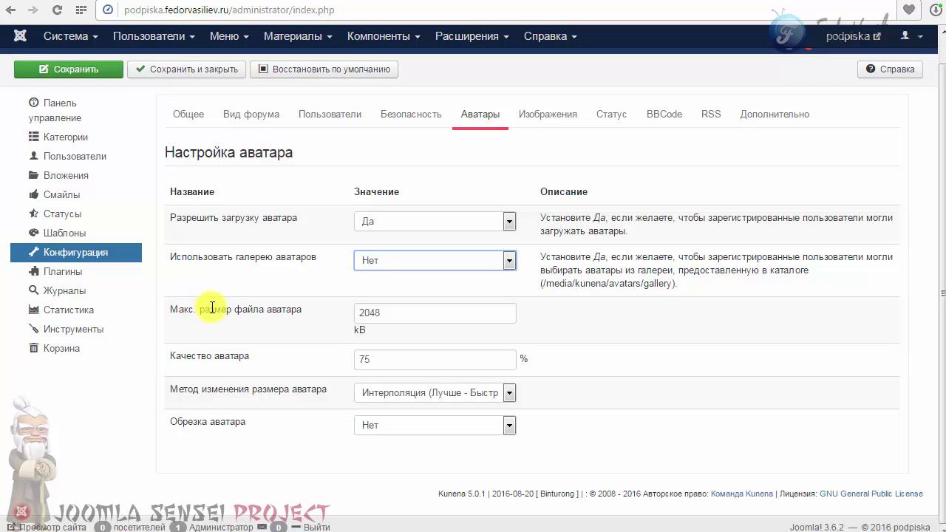
double_click(370, 314)
left_click(399, 315)
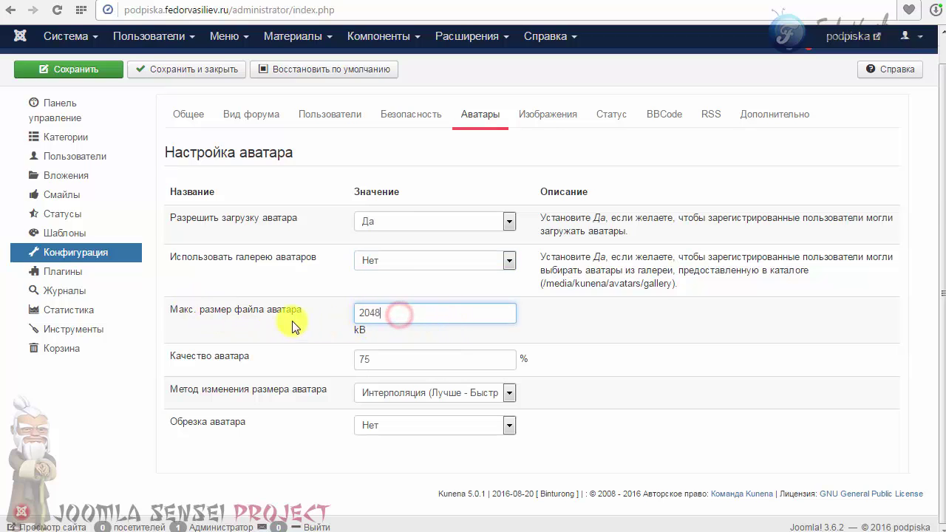
double_click(397, 311)
left_click(373, 312)
mouse_move(377, 359)
left_mouse_down()
mouse_move(270, 351)
mouse_move(359, 363)
mouse_move(330, 359)
mouse_move(245, 406)
left_mouse_up()
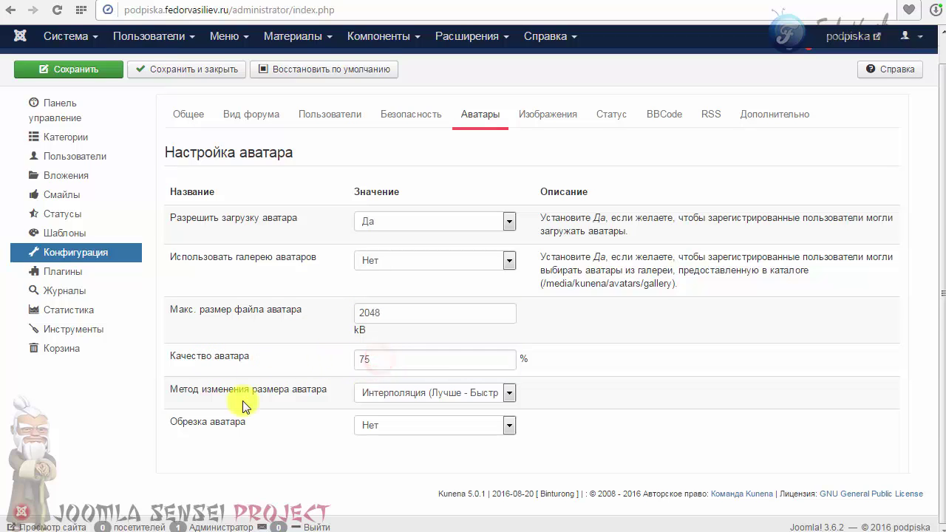
left_click_drag(366, 359, 218, 376)
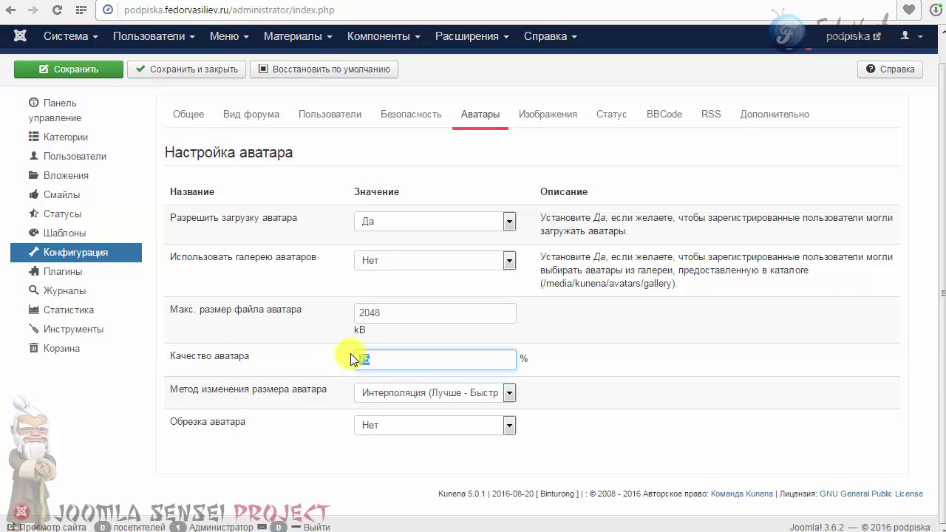
left_click(372, 358)
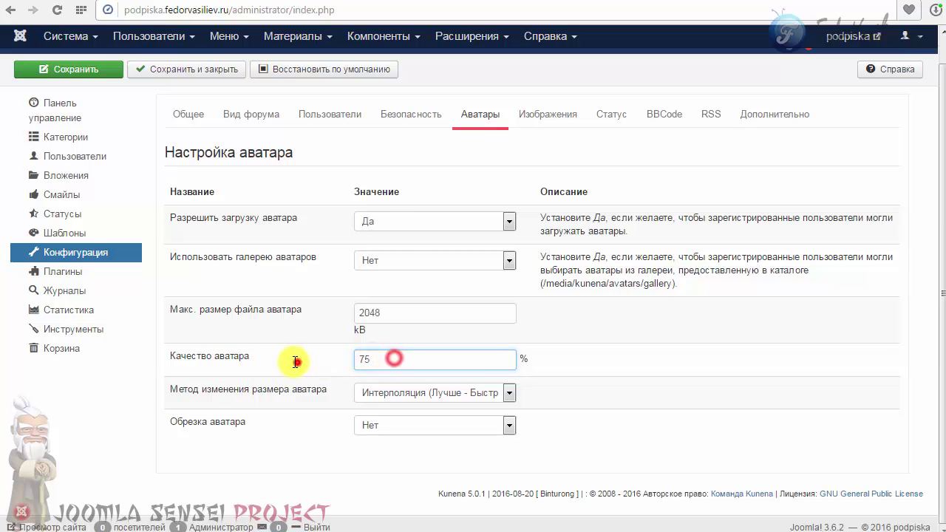
Step: Check the choices of Метод изменения размера аватара and Обрезка аватара
left_click(377, 394)
left_click(377, 394)
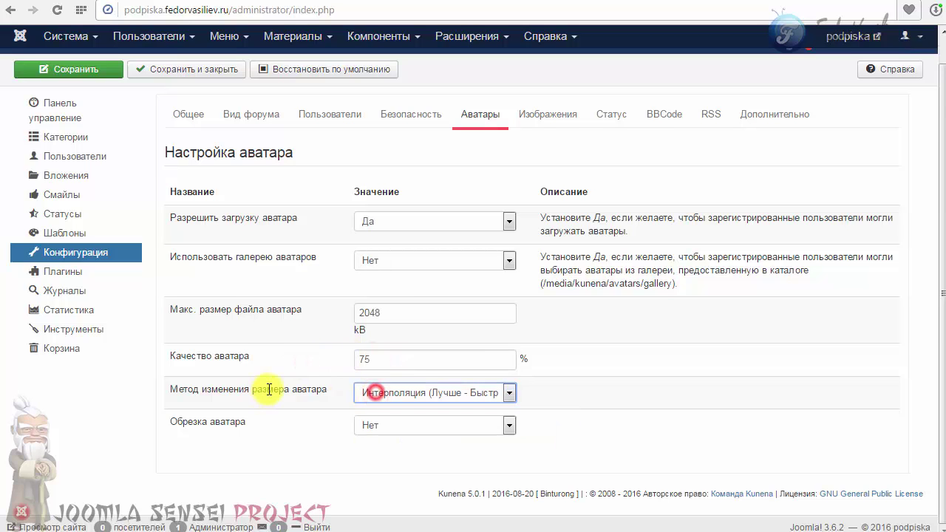
left_click(390, 393)
left_click(561, 395)
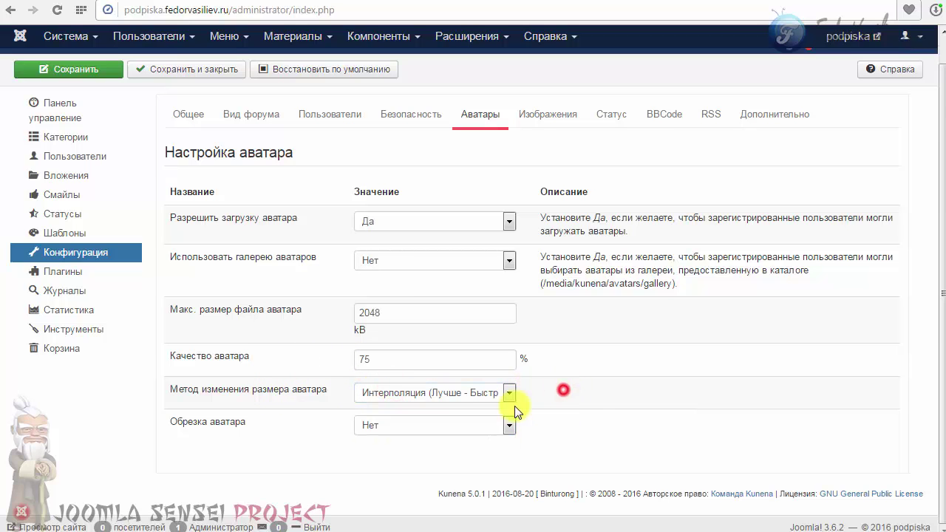
left_click(421, 427)
left_click(419, 424)
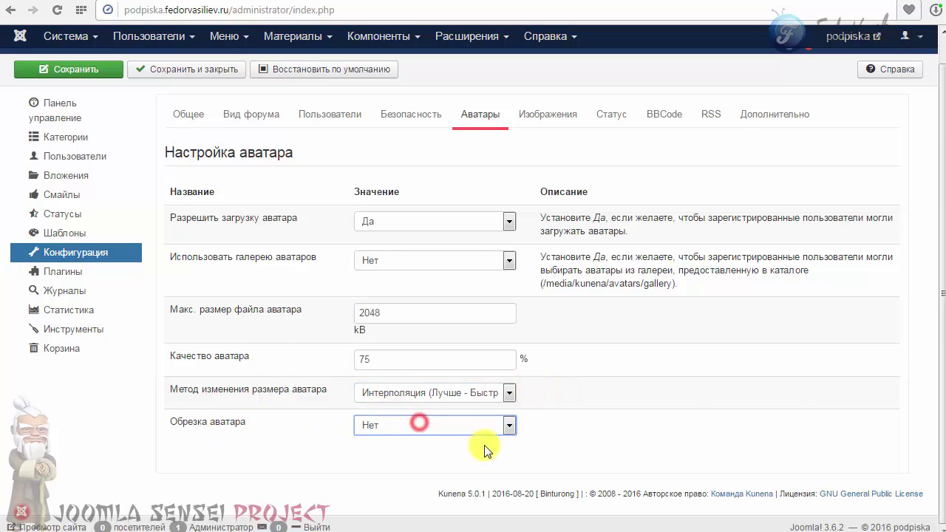
Step: Save the Kunena forum configuration
left_click(81, 69)
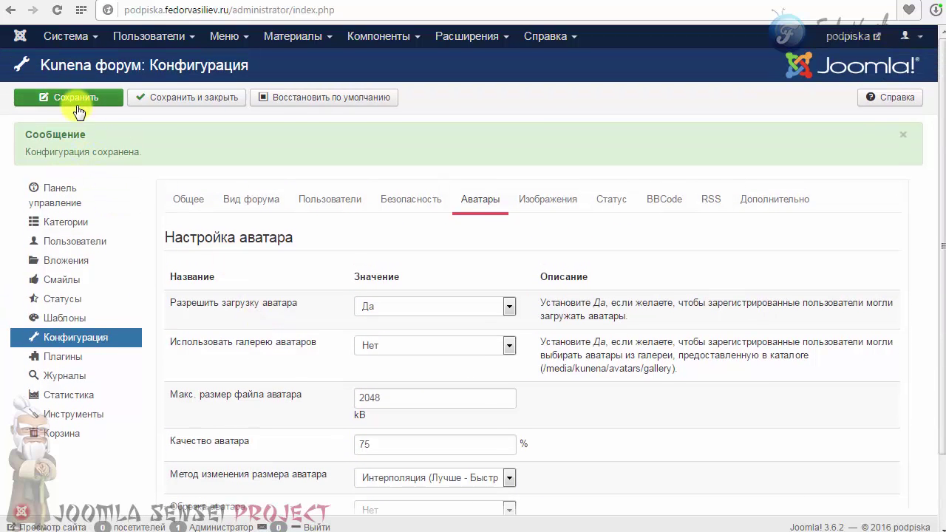
scroll(369, 270, "down", 2)
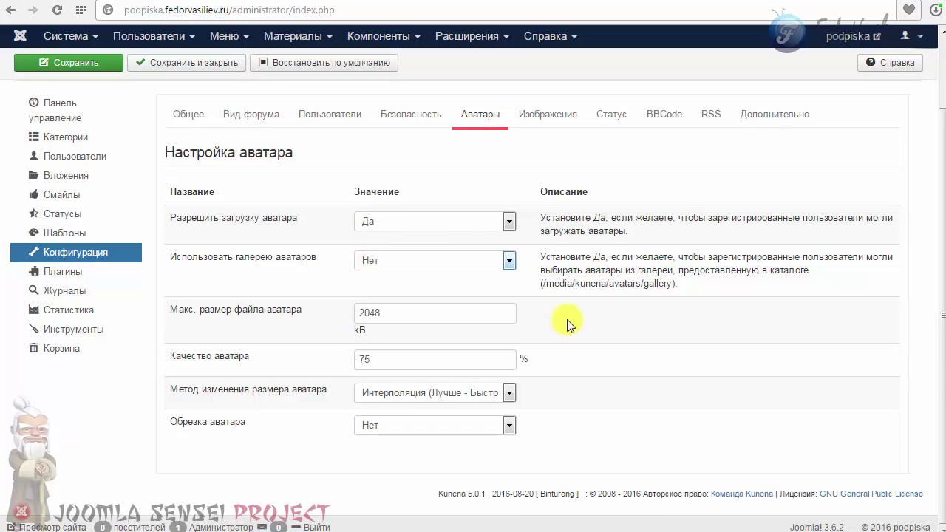
scroll(606, 376, "up", 2)
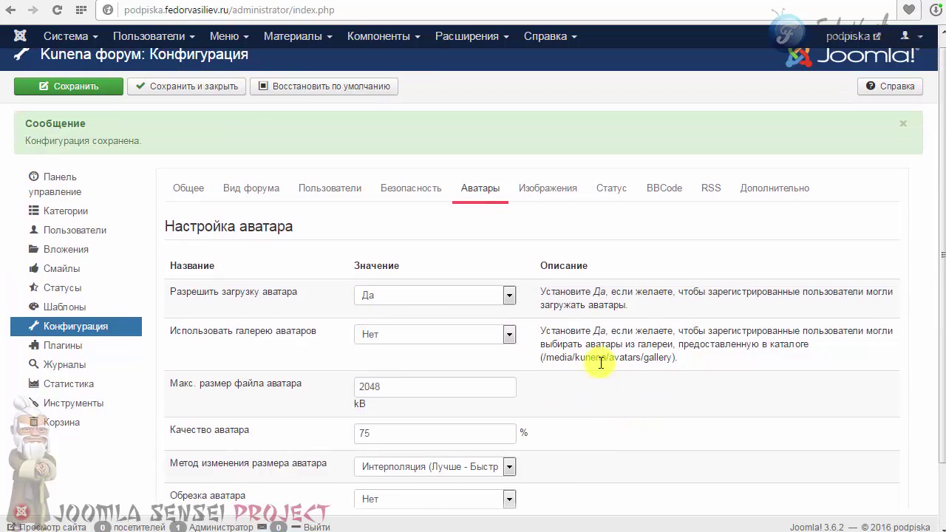
Step: Open the image settings (Изображения), check Лимит вложений and set Защищать вложения to Да
left_click(547, 190)
scroll(547, 191, "down", 3)
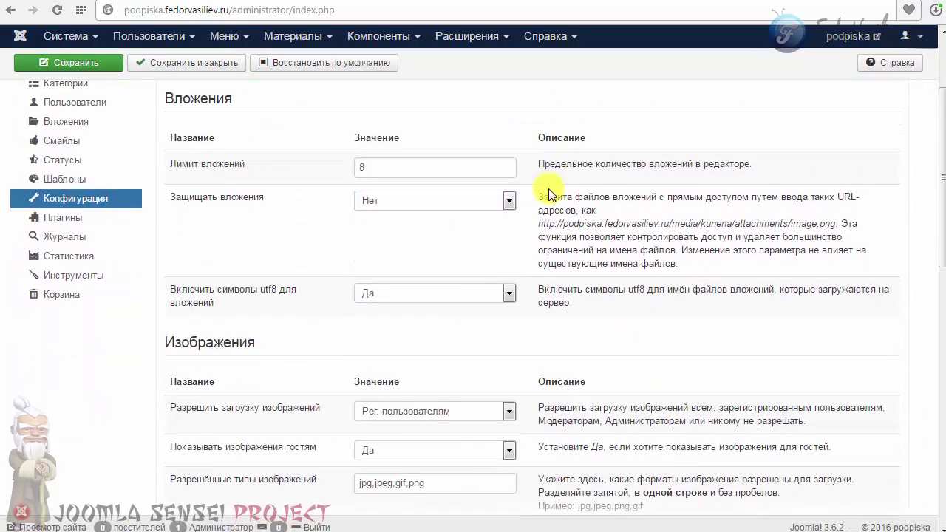
left_click(391, 156)
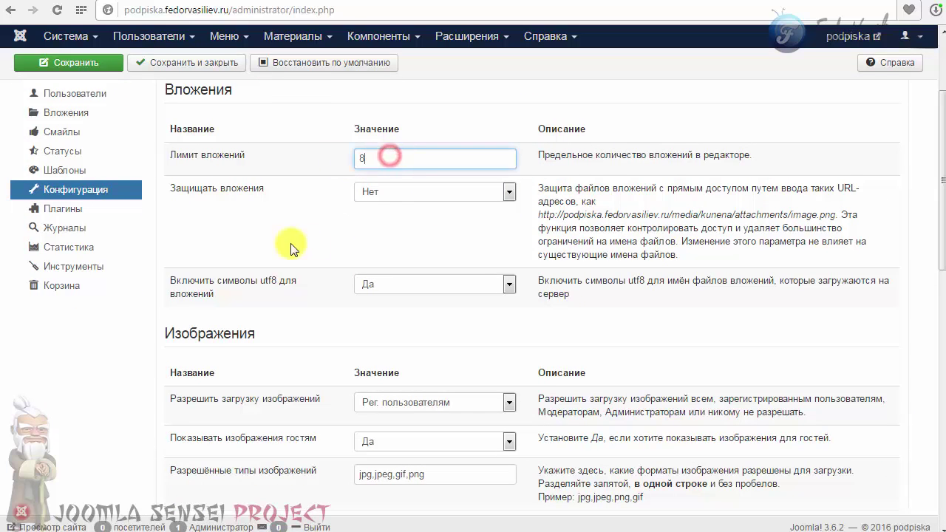
left_click(396, 194)
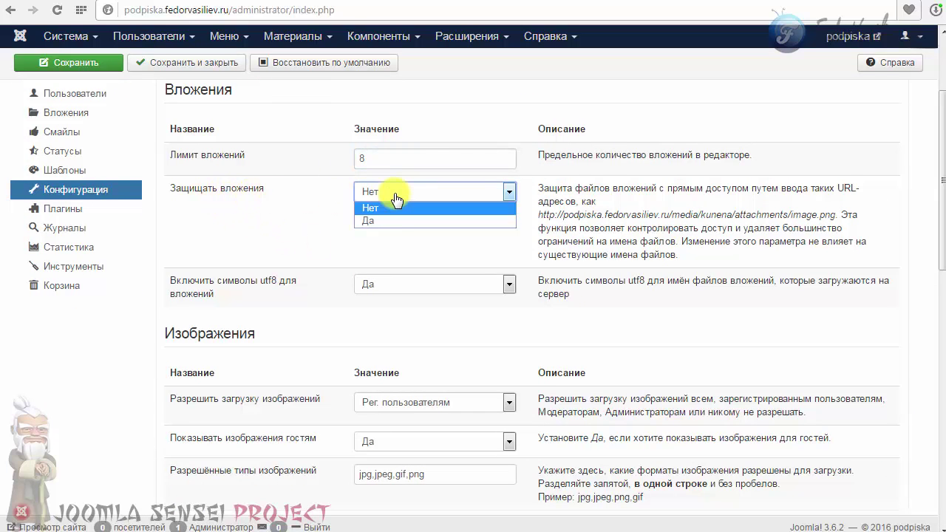
left_click(394, 194)
left_click(395, 194)
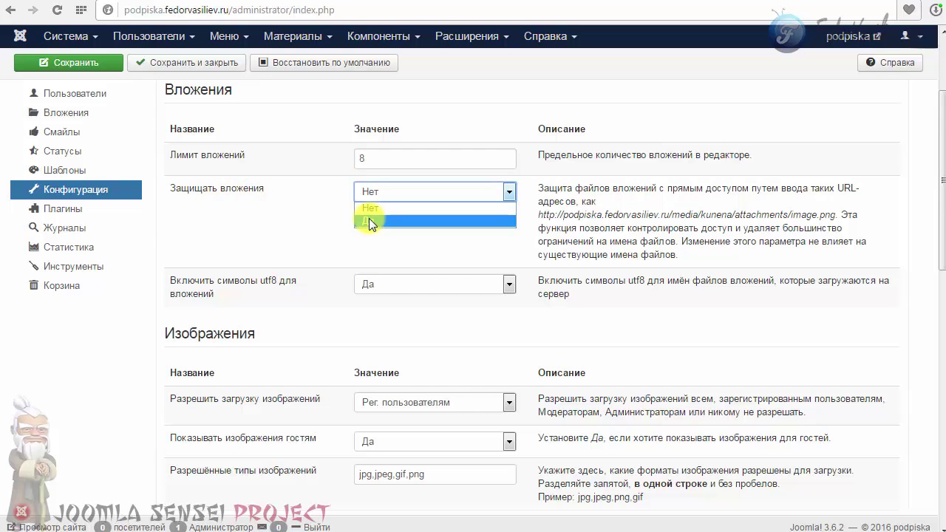
left_click(369, 219)
Step: Set Разрешить загрузку изображений to Никто and Показывать изображения гостям to Нет in the image settings
scroll(329, 221, "down", 2)
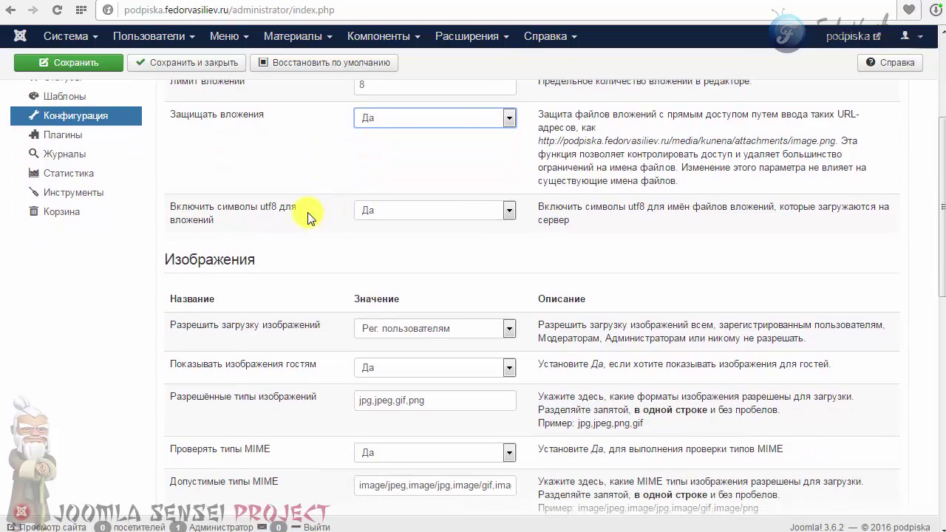
scroll(374, 218, "down", 2)
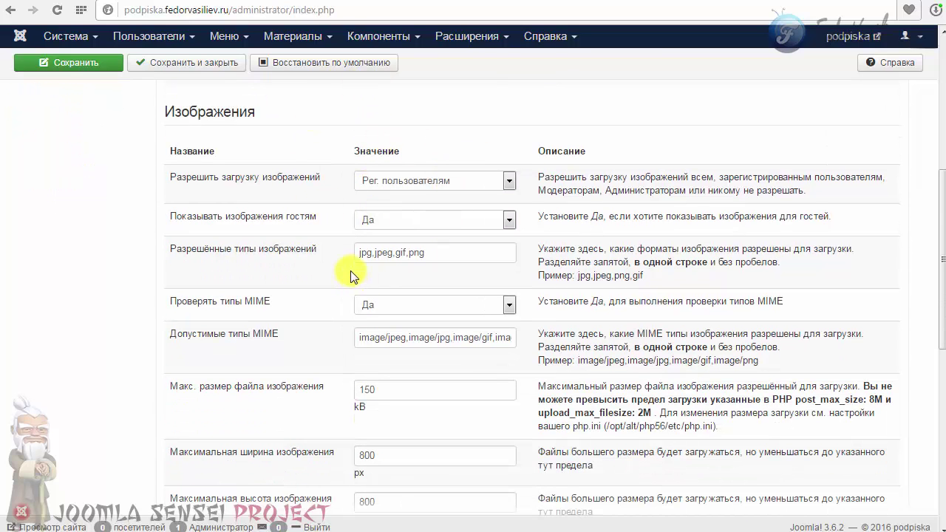
left_click(404, 183)
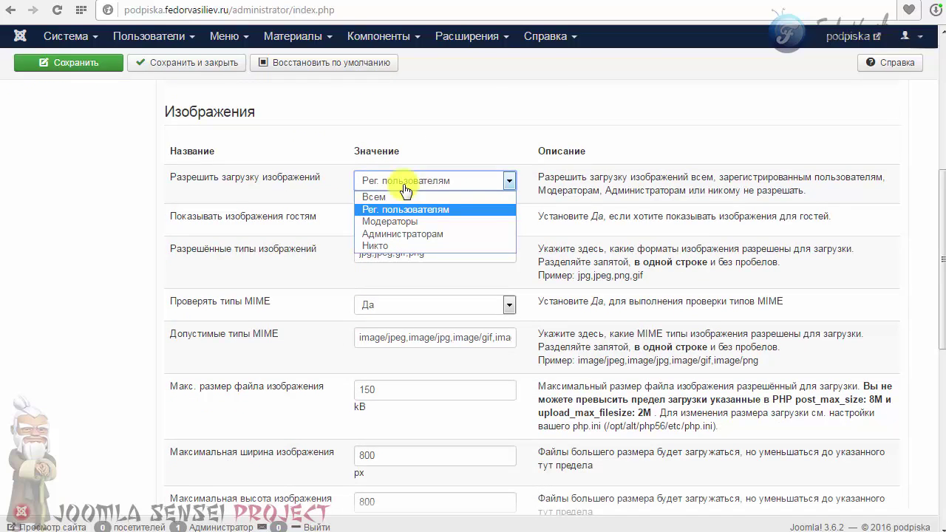
left_click(381, 246)
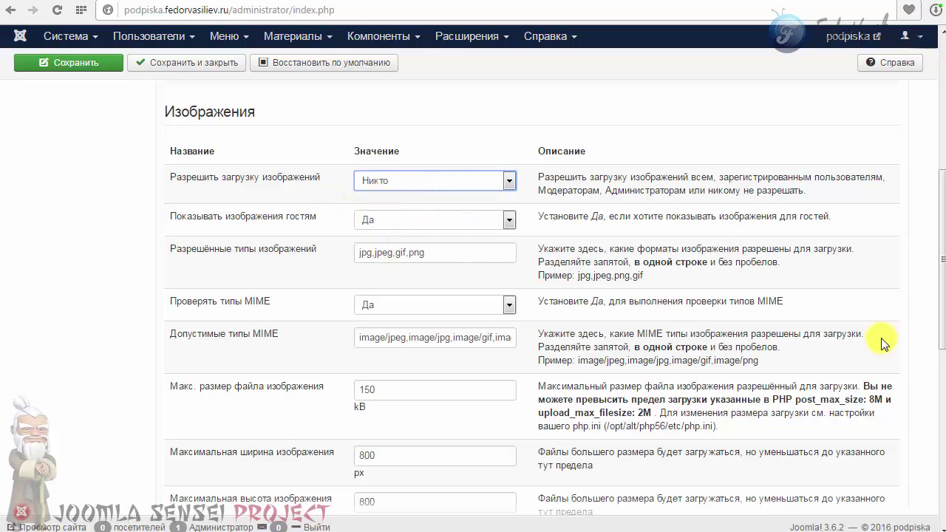
left_click_drag(940, 342, 940, 367)
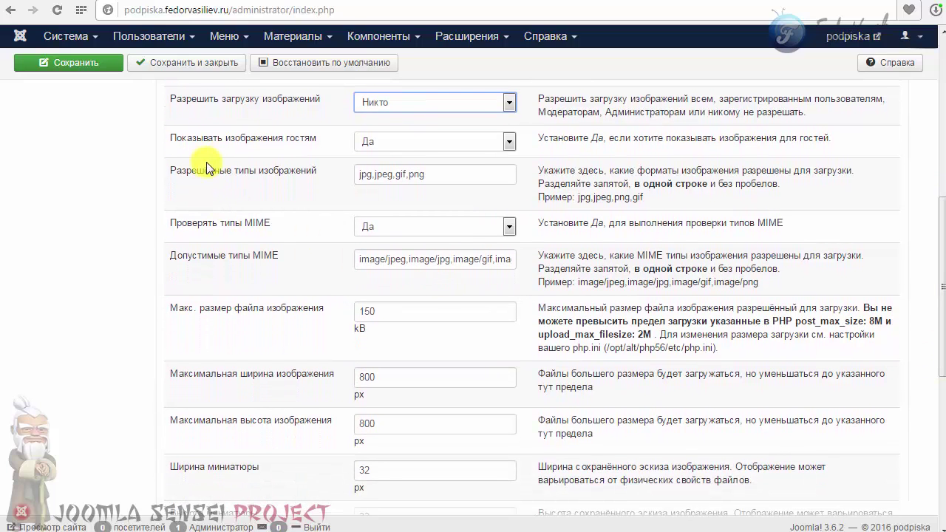
left_click(410, 147)
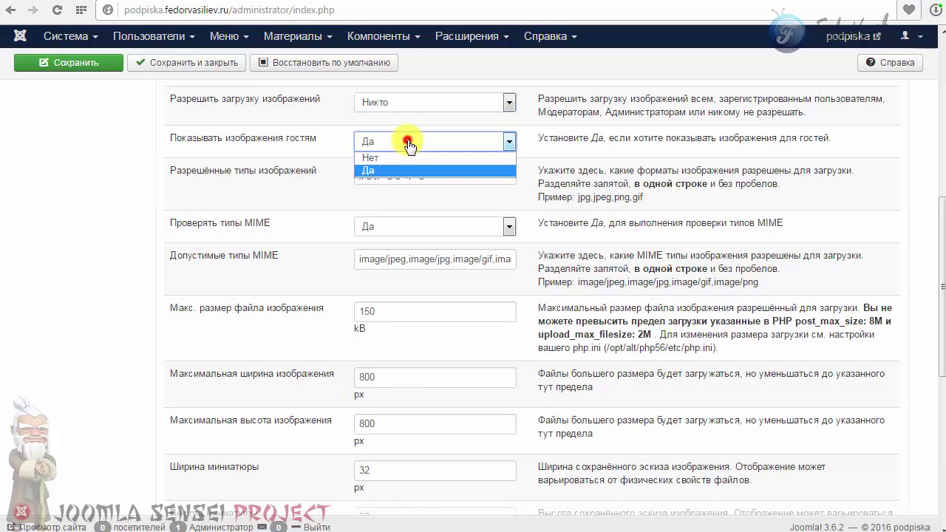
left_click(367, 159)
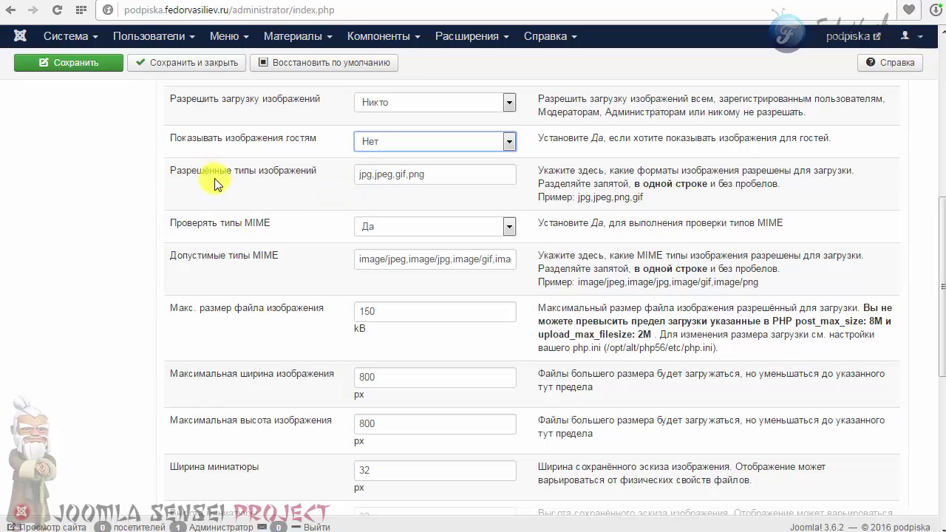
Step: Check the allowed image types (Разрешённые типы изображений) and the MIME type settings
left_click(438, 176)
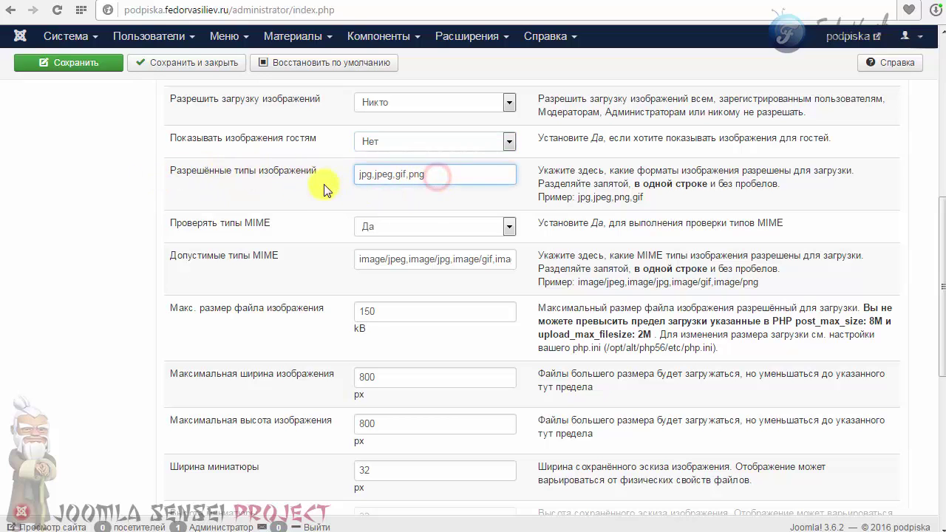
left_click_drag(357, 176, 475, 173)
left_click(446, 177)
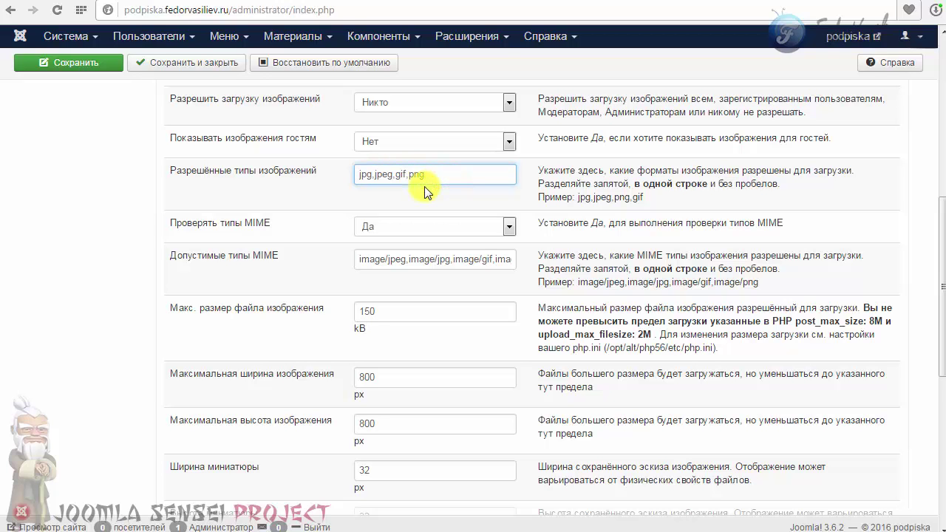
left_click_drag(439, 178, 338, 177)
left_click(381, 172)
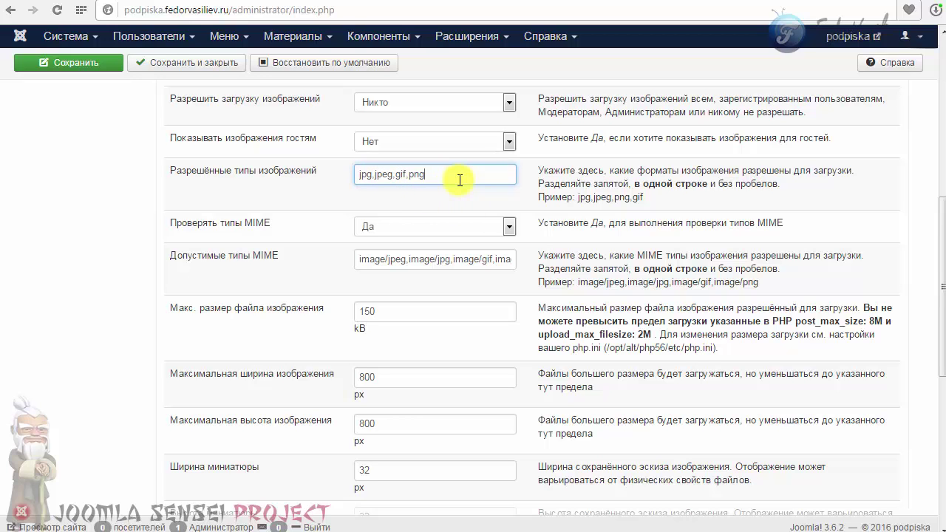
scroll(332, 217, "up", 1)
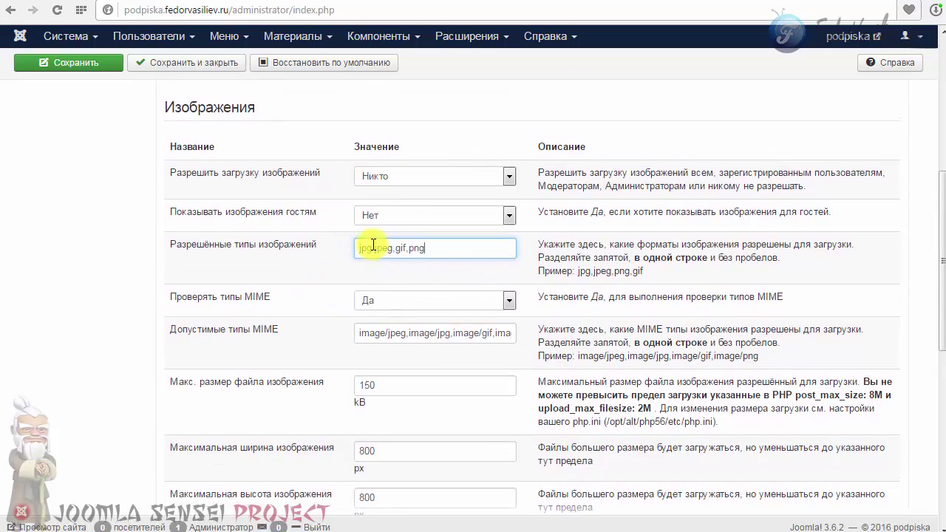
scroll(375, 246, "down", 2)
left_click_drag(272, 151, 235, 152)
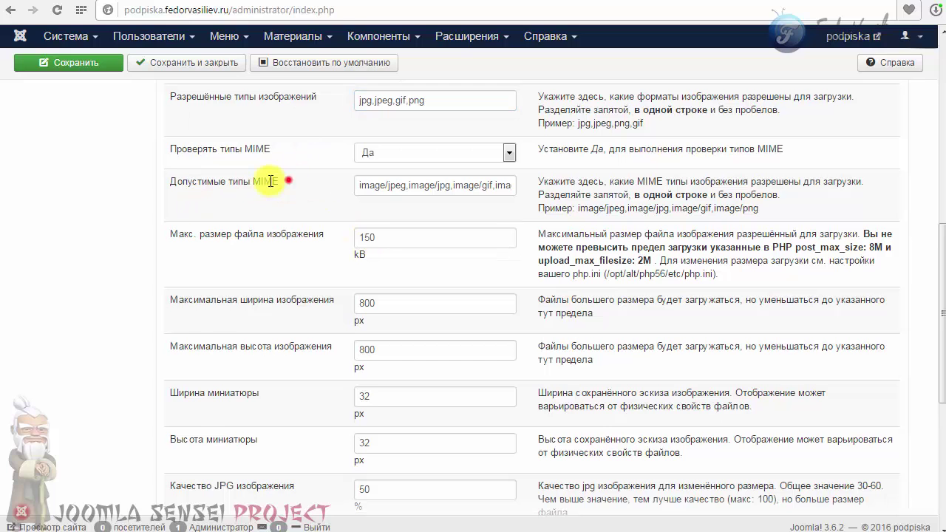
left_click_drag(287, 185, 213, 182)
Step: Check the maximum image file size, the maximum image width and height, the thumbnail dimensions and the JPG quality
scroll(480, 212, "down", 2)
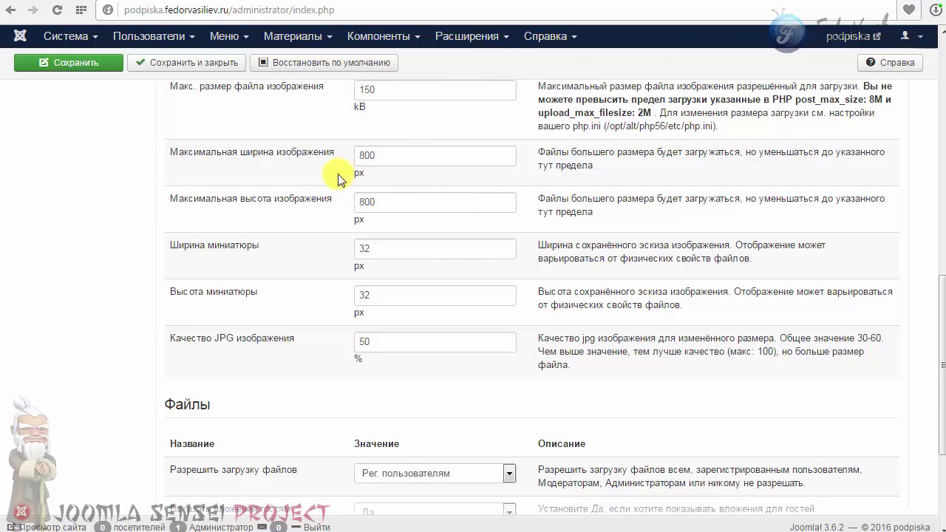
left_click_drag(319, 88, 258, 88)
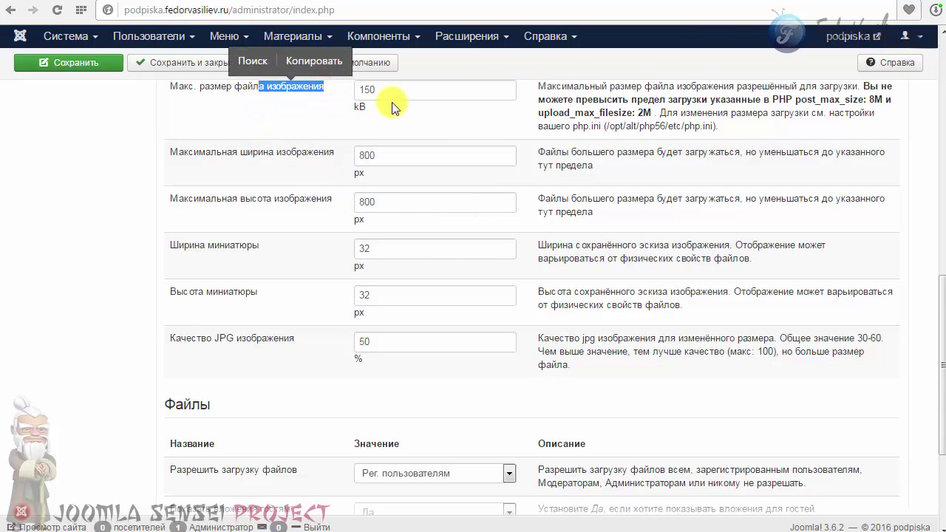
left_click_drag(355, 201, 382, 202)
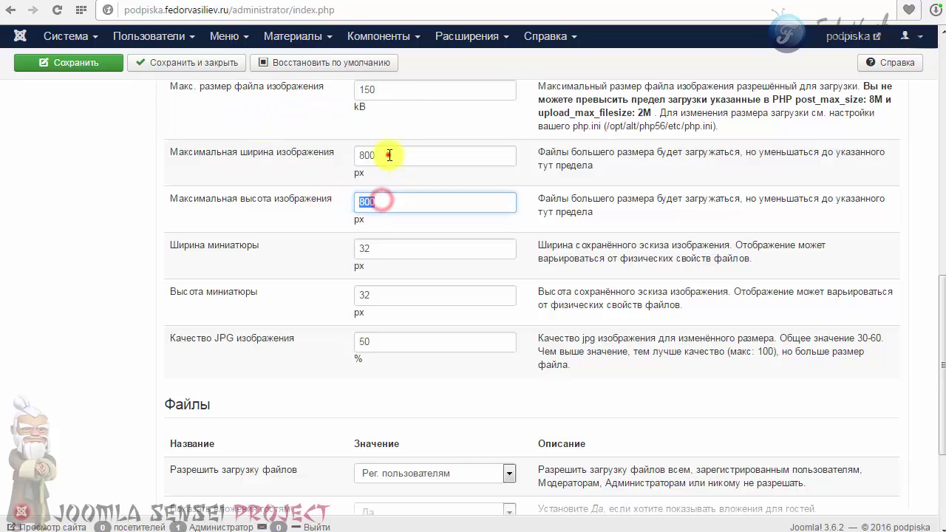
left_click_drag(356, 155, 388, 155)
left_click_drag(382, 248, 347, 250)
left_click_drag(381, 294, 349, 293)
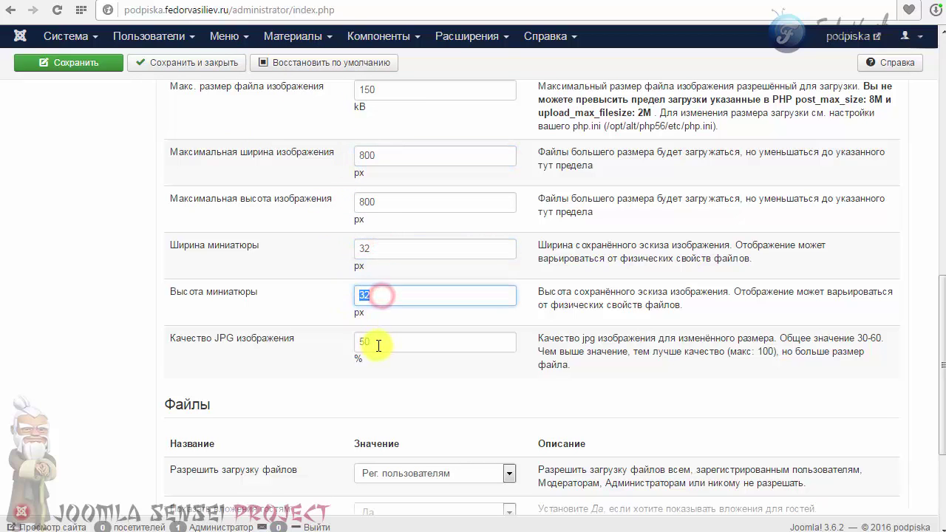
left_click_drag(376, 342, 354, 342)
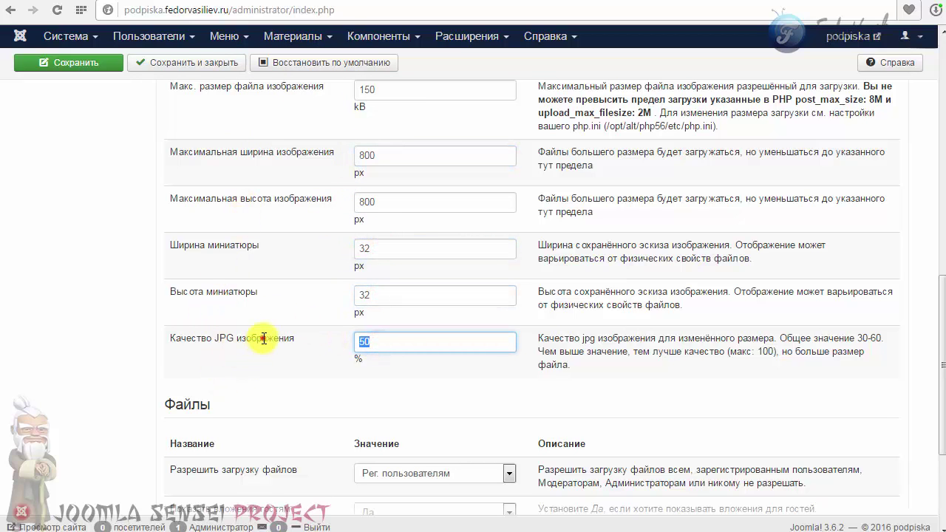
left_click_drag(260, 339, 219, 339)
Step: Set Разрешить загрузку файлов to Никто and Показать вложения гостям to Нет in the Файлы section
scroll(336, 313, "down", 3)
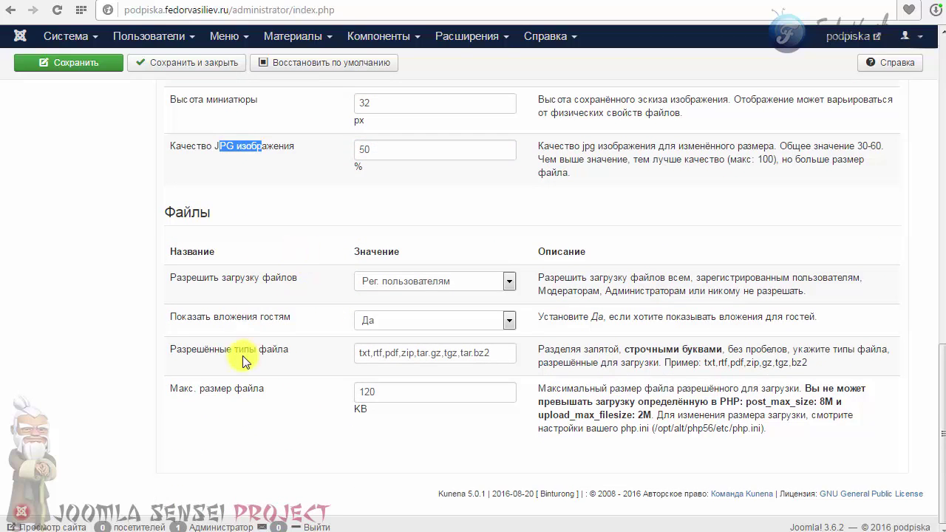
left_click(380, 281)
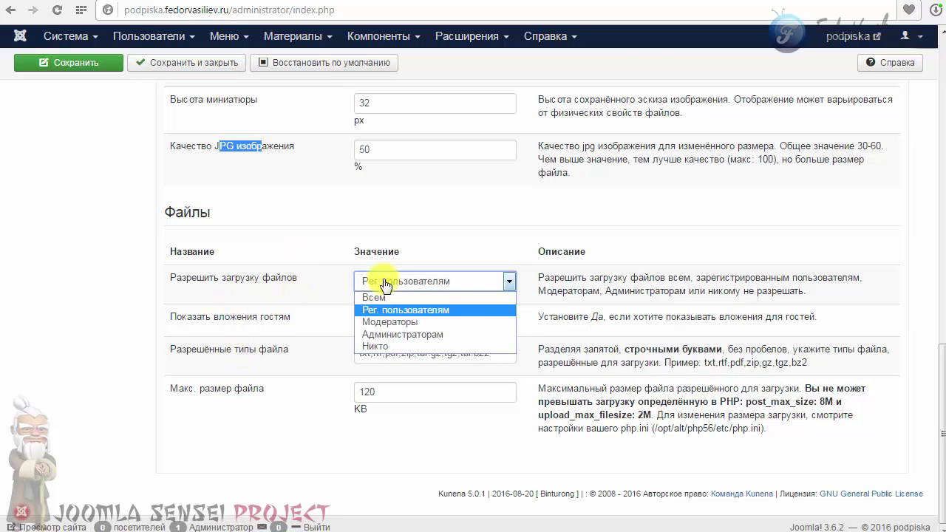
left_click(377, 347)
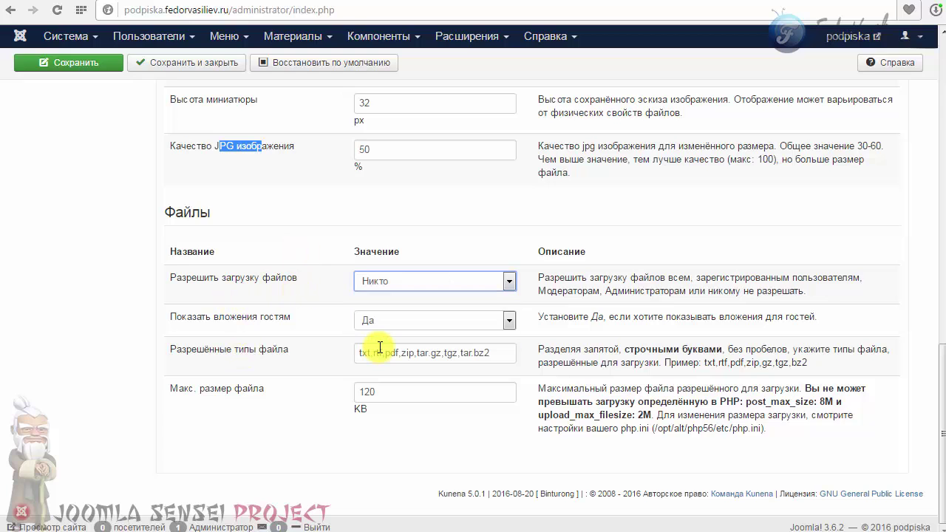
left_click(391, 322)
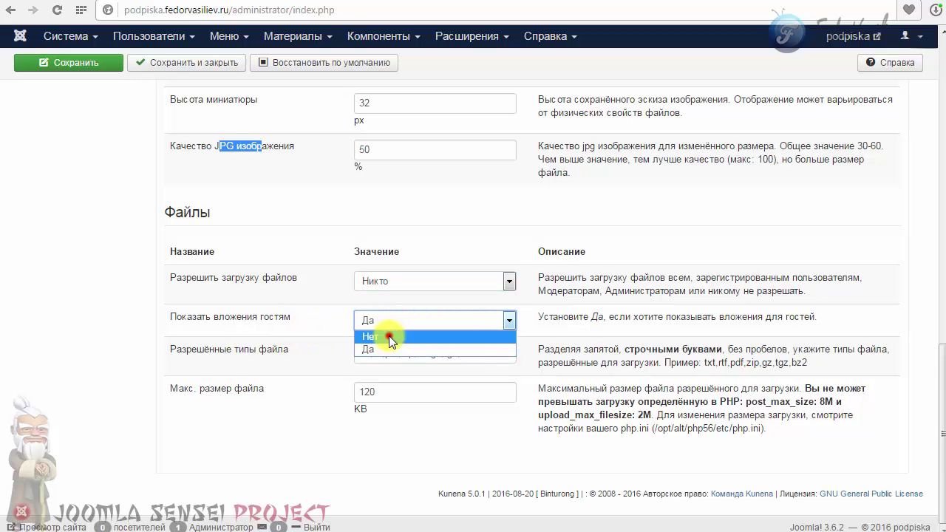
left_click(389, 336)
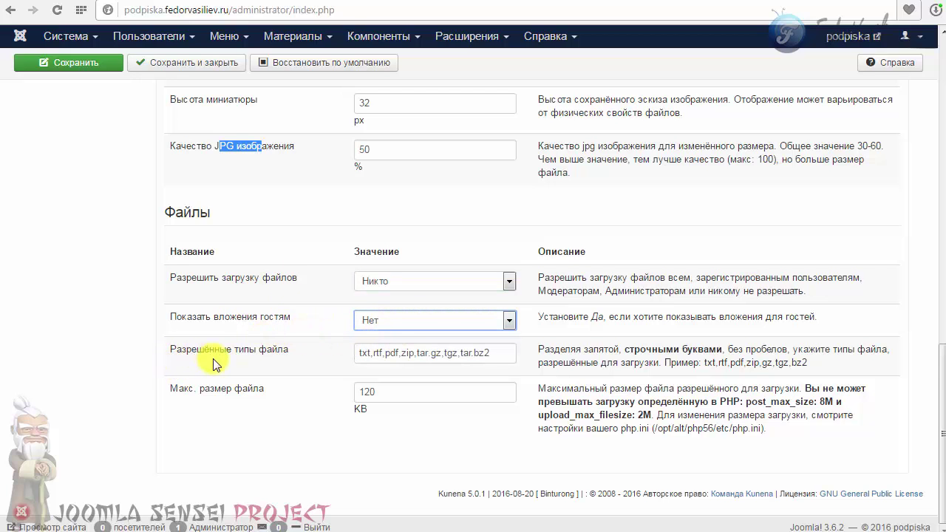
Step: Check Разрешённые типы файла and Макс. размер файла with its description, and save the Kunena configuration
left_click_drag(484, 357, 302, 352)
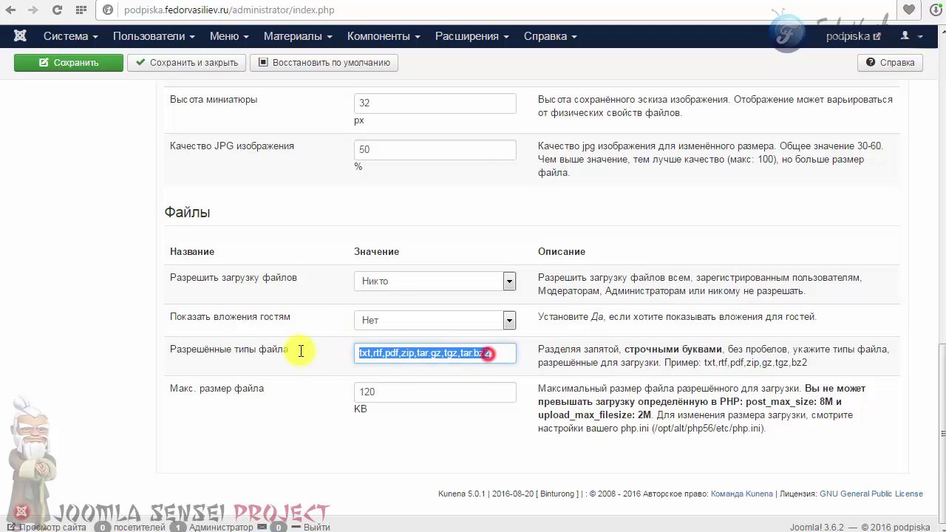
left_click(385, 283)
left_click(384, 282)
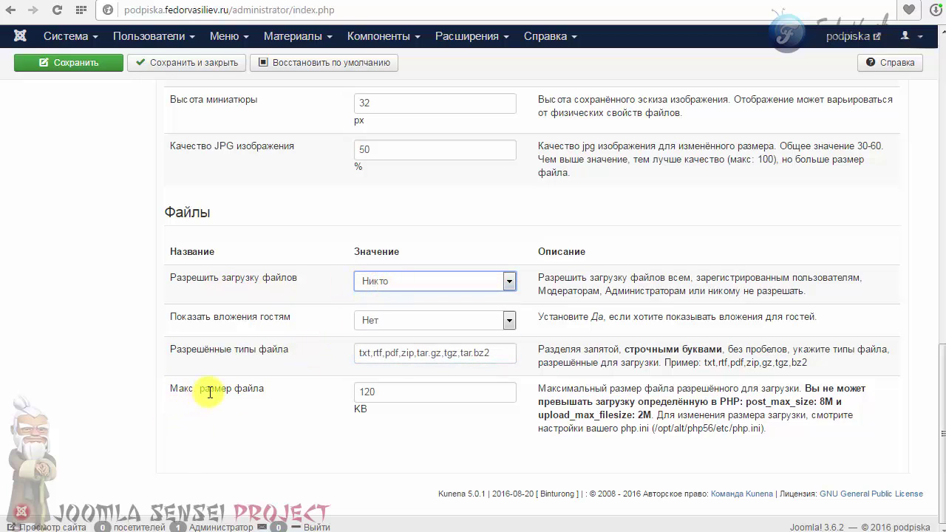
left_click(377, 392)
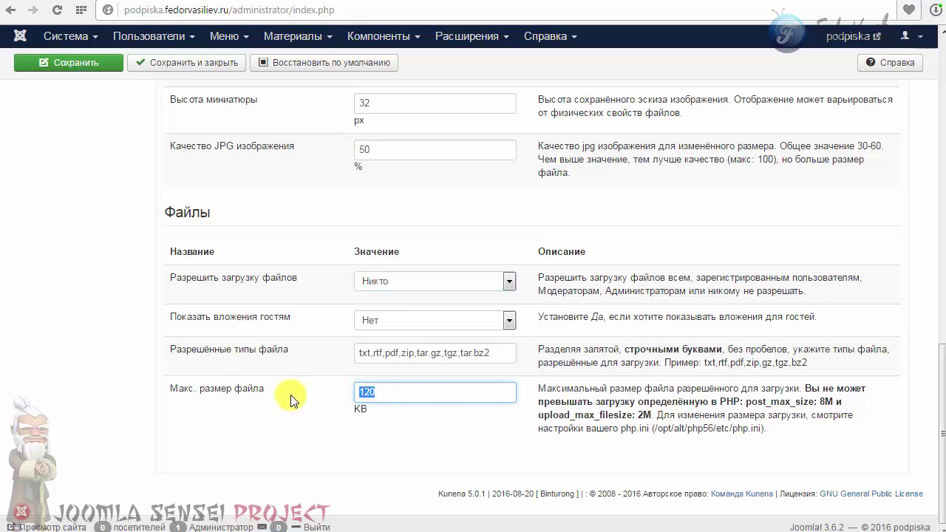
left_click(363, 392)
left_click_drag(384, 393, 333, 390)
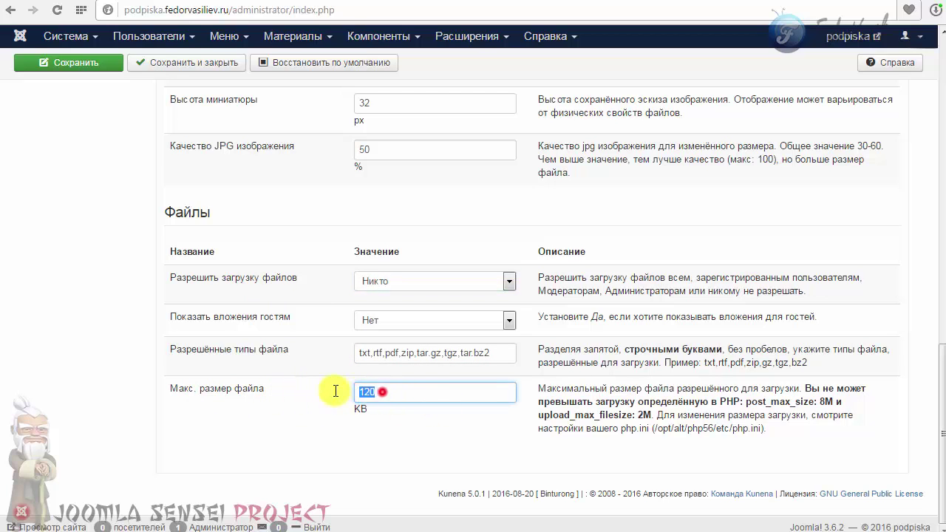
left_click(382, 392)
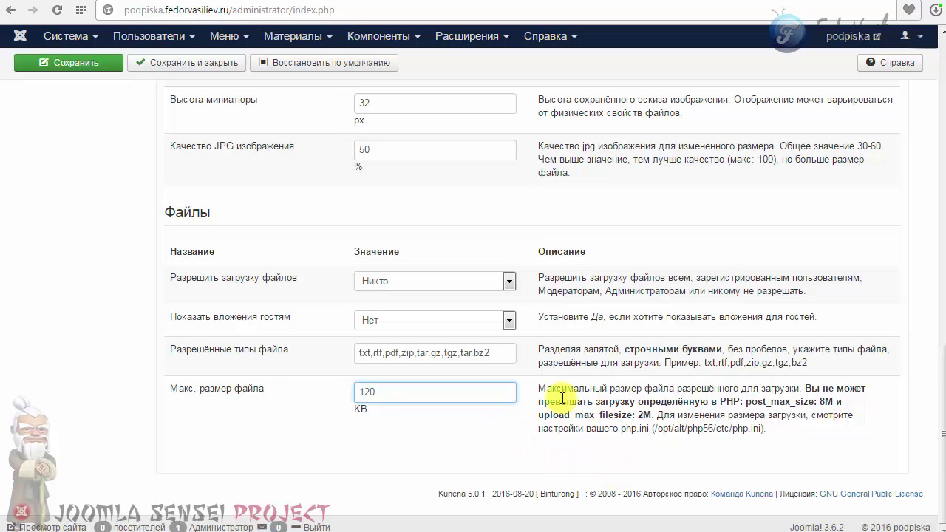
mouse_move(544, 388)
left_mouse_down()
mouse_move(554, 415)
mouse_move(795, 437)
left_mouse_up()
left_click(795, 436)
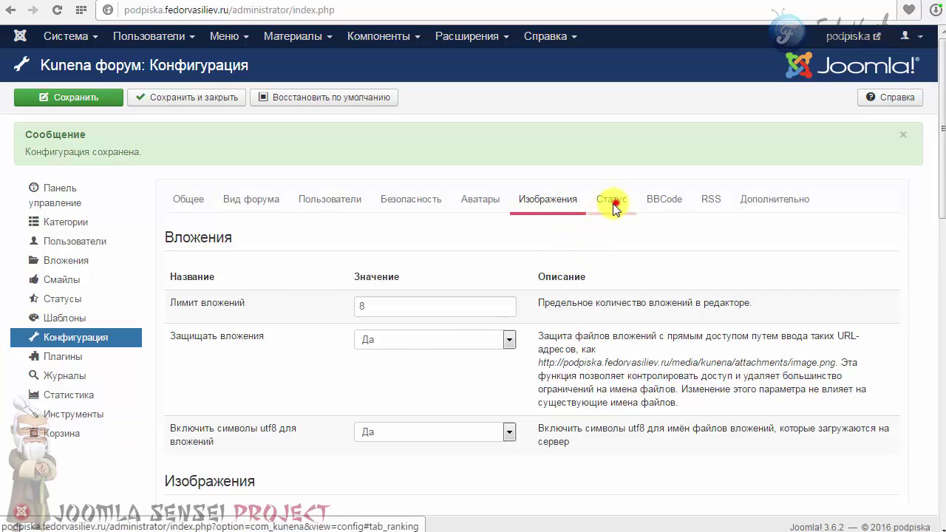
Step: Open the rank settings (Статус) and check the description and choices of the Статус option
left_click(612, 205)
scroll(507, 291, "down", 1)
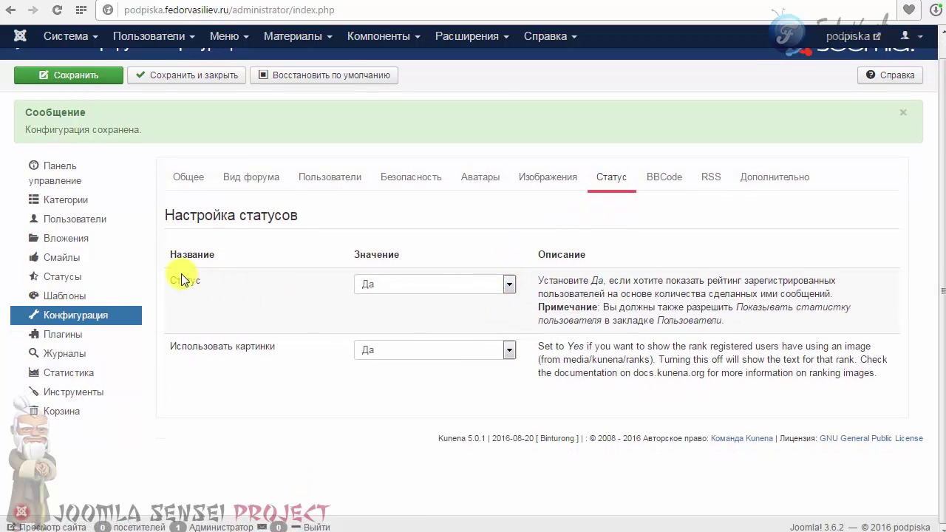
left_click(539, 280)
left_click_drag(583, 288, 602, 320)
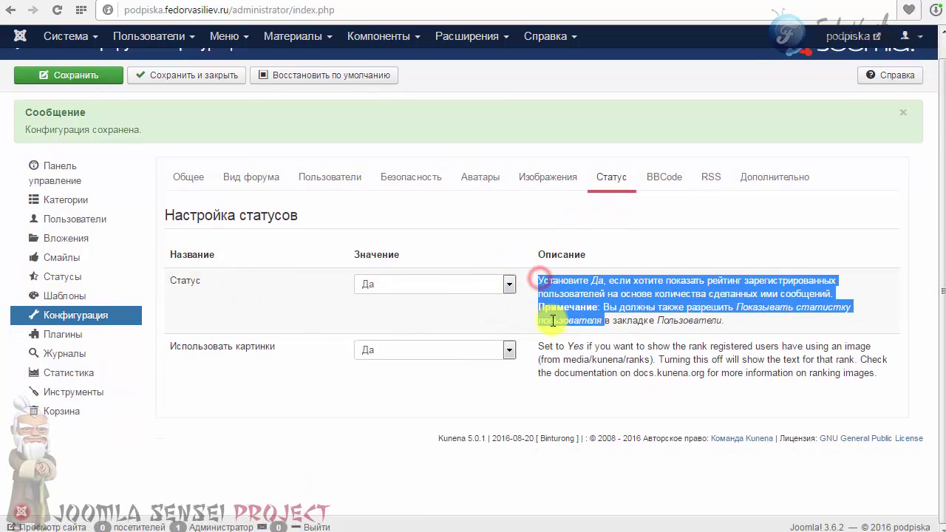
left_click(426, 285)
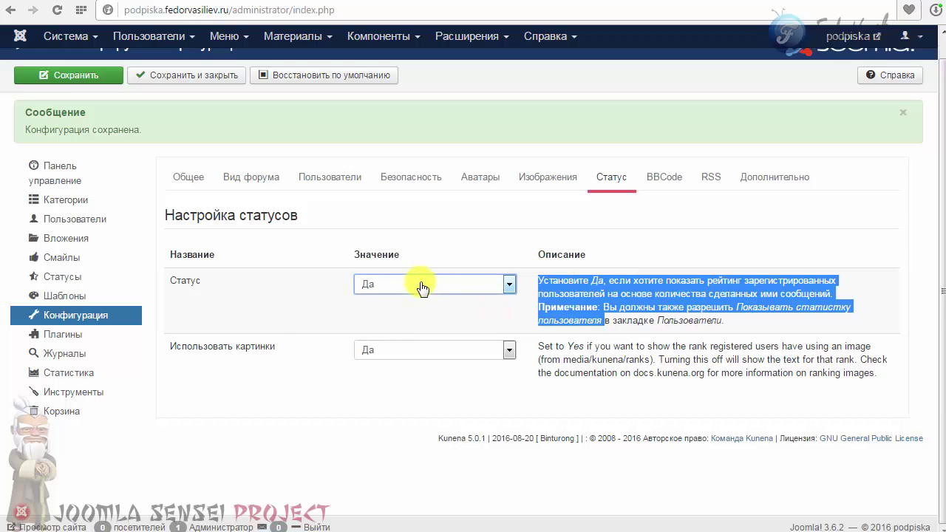
left_click(408, 310)
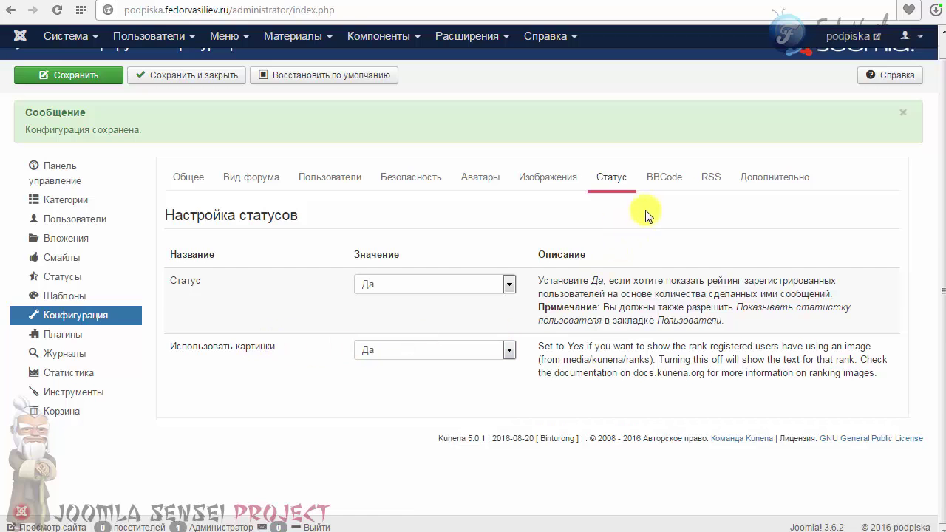
Step: Open the BBCode settings and check the Отключить иконки эмоций option
left_click(660, 182)
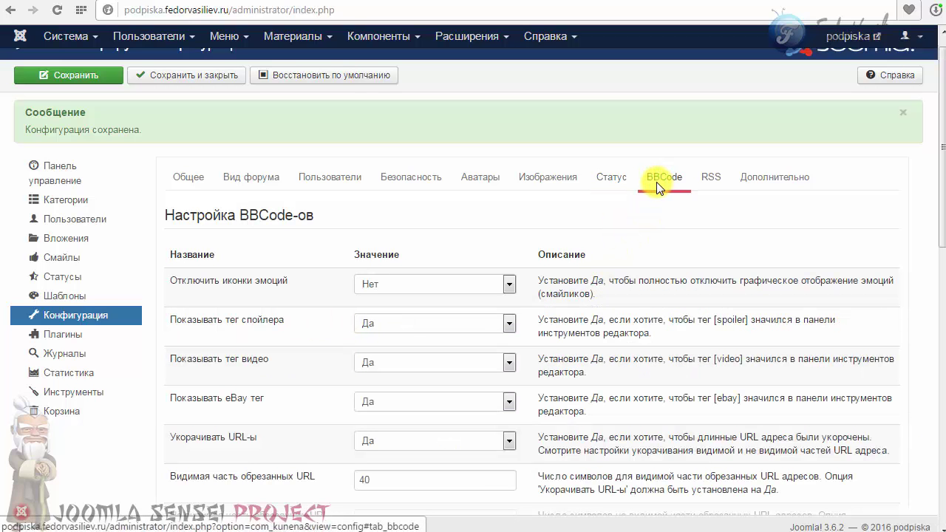
scroll(656, 182, "down", 2)
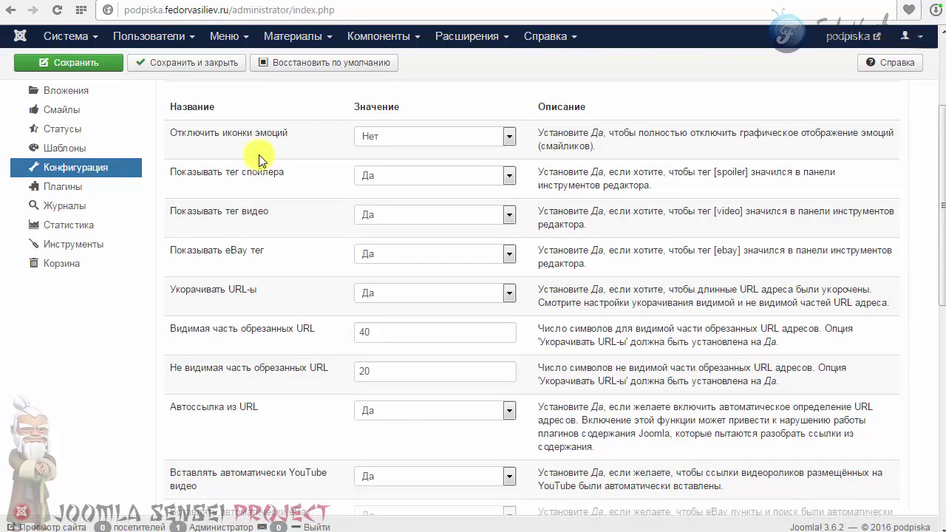
left_click(390, 135)
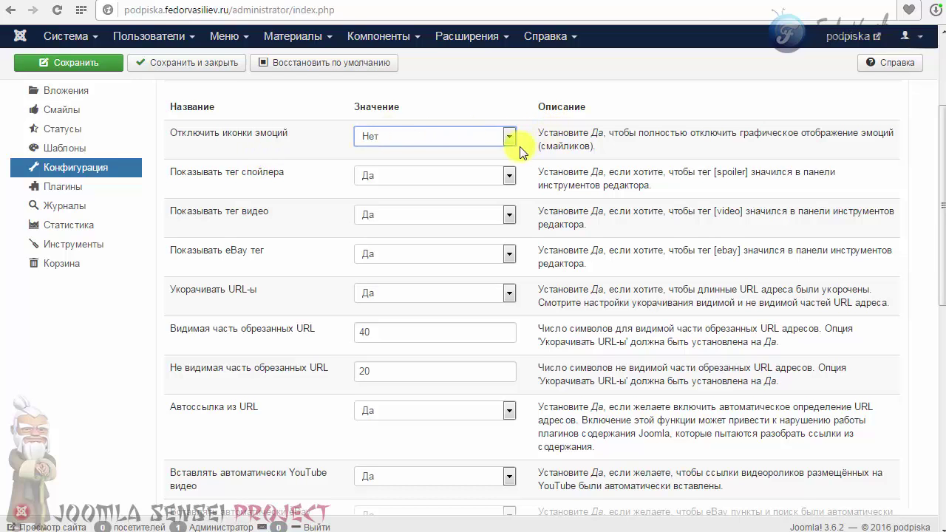
Step: Switch to the forum site, log in and start a new topic in Раздел предложений
scroll(785, 249, "up", 1)
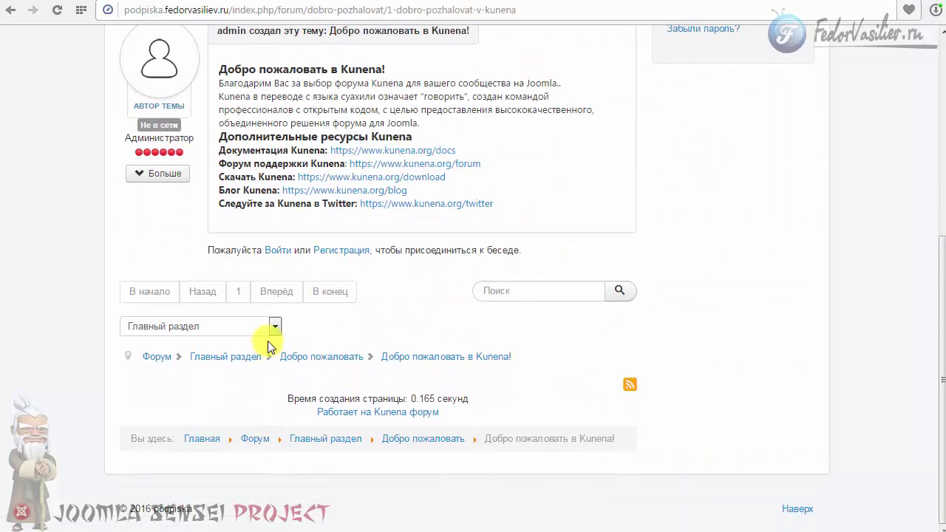
scroll(517, 296, "up", 5)
left_click(687, 329)
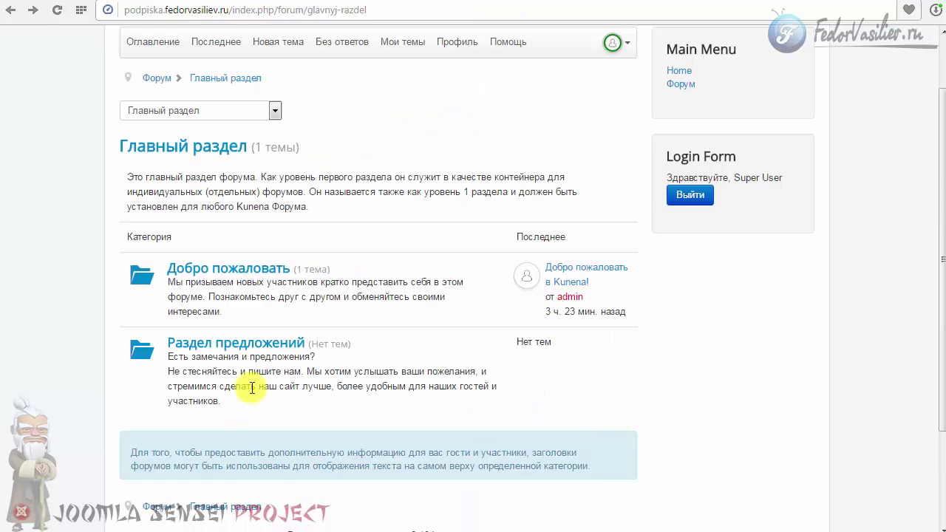
left_click(248, 343)
scroll(399, 363, "down", 1)
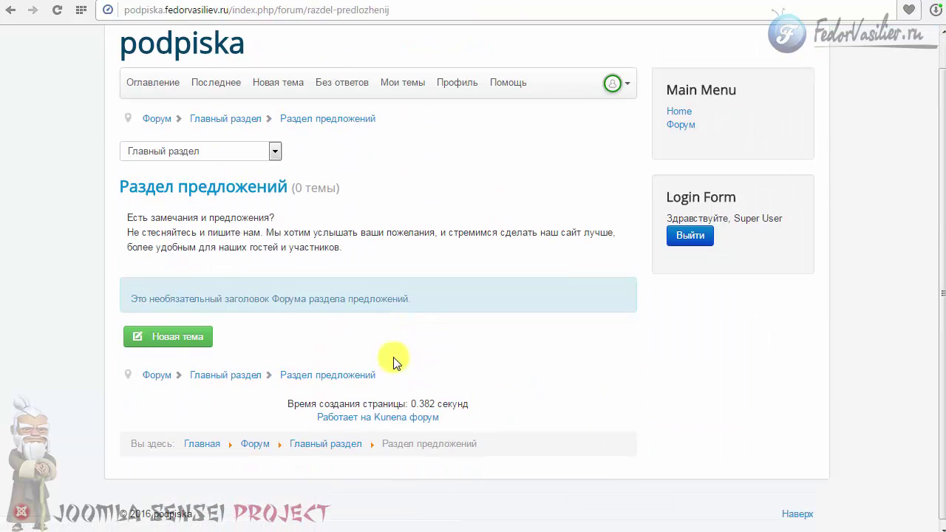
left_click(188, 334)
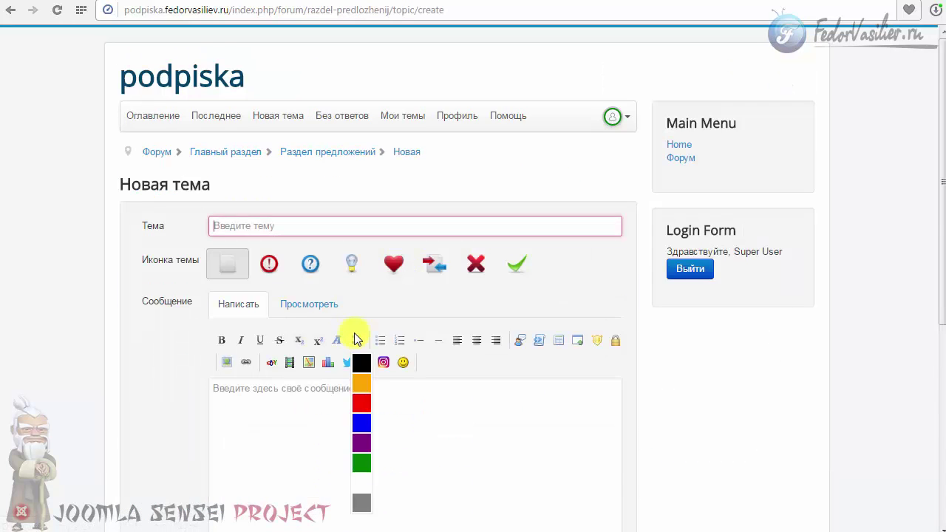
Step: View the emoticons available in the new topic's message editor and close the list
scroll(354, 332, "down", 1)
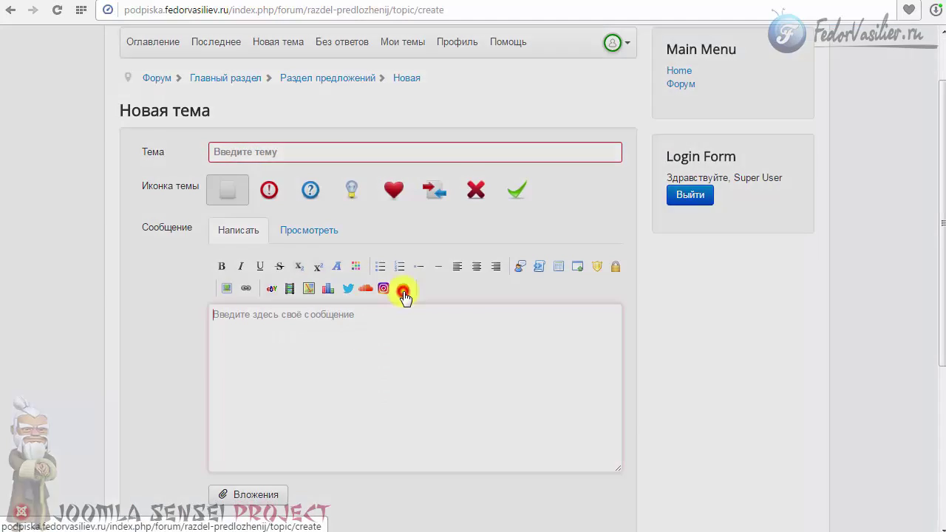
left_click(403, 293)
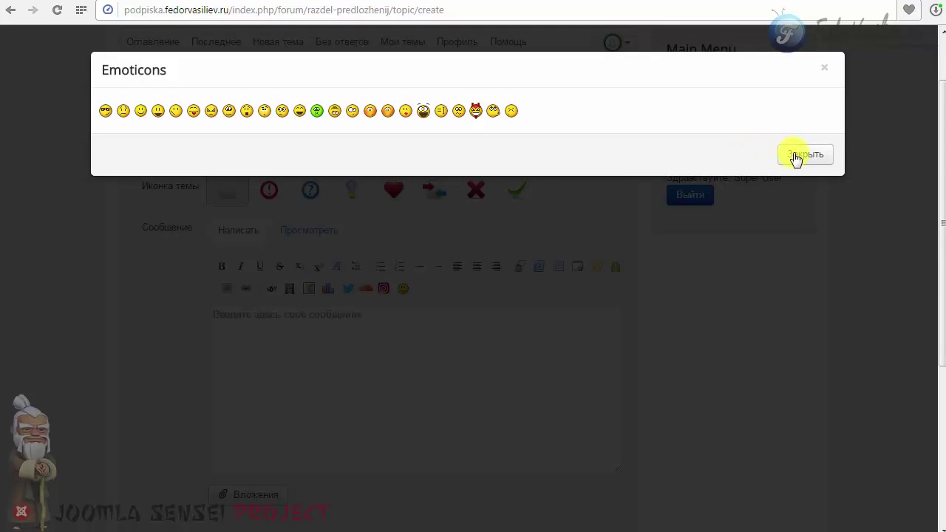
left_click(795, 157)
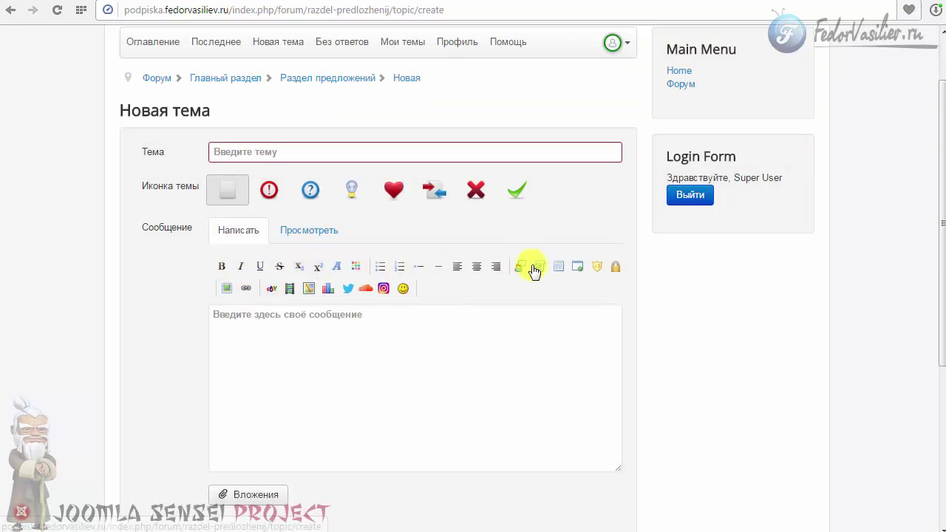
Step: Check the new topic's message preview, return to writing mode and review the attachment and subscription options
scroll(378, 236, "down", 1)
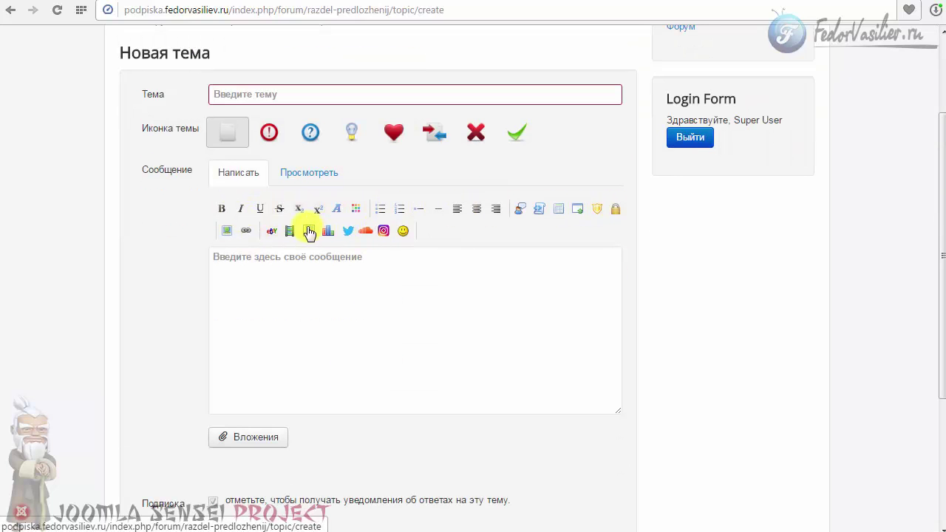
left_click(286, 175)
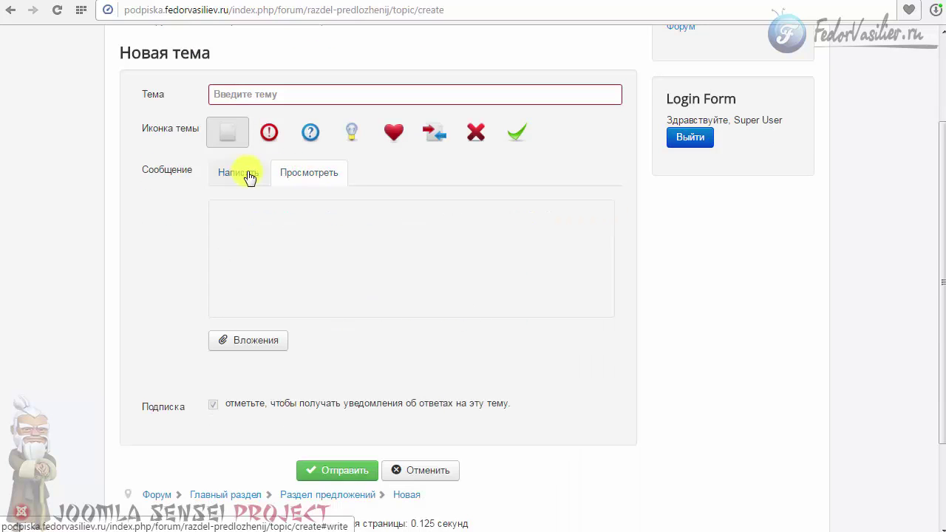
left_click(244, 177)
scroll(295, 259, "down", 3)
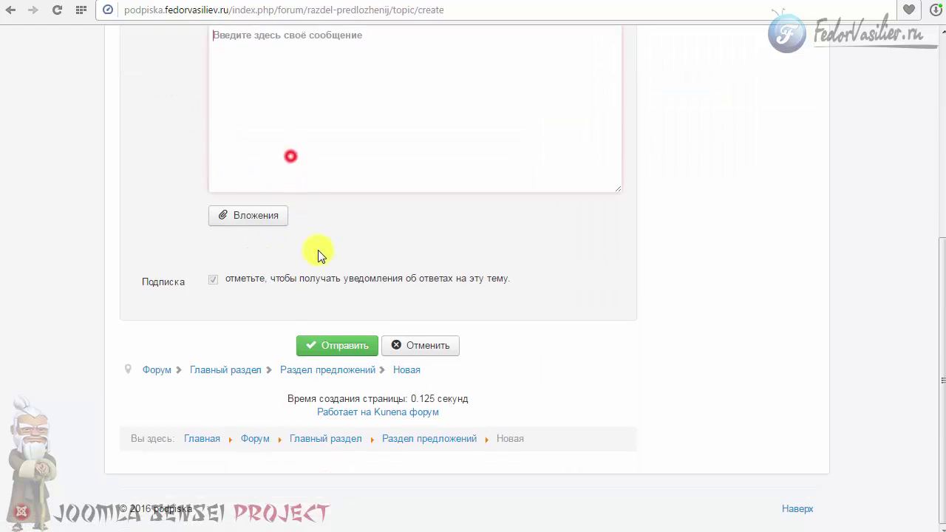
scroll(318, 250, "up", 5)
Step: Return to the Kunena BBCode settings and set Показывать eBay тег to Нет
left_click(702, 1)
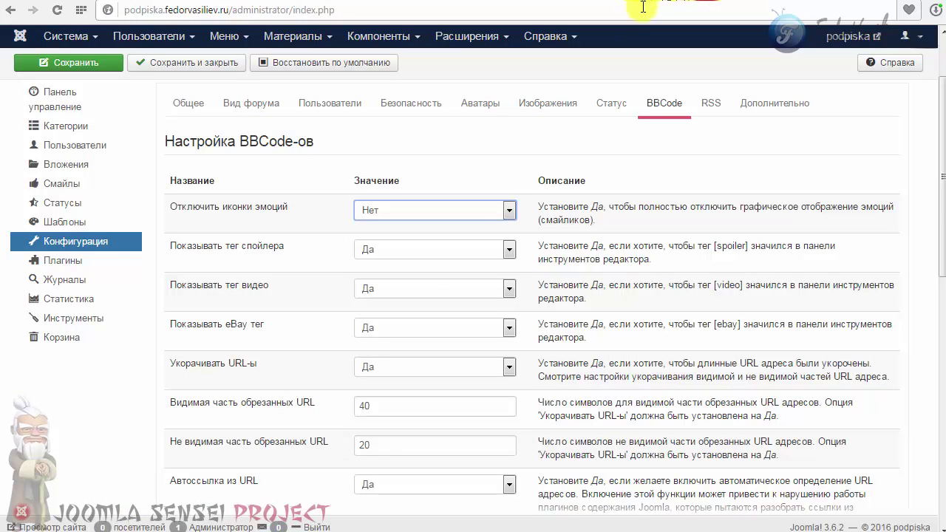
left_click_drag(940, 201, 940, 249)
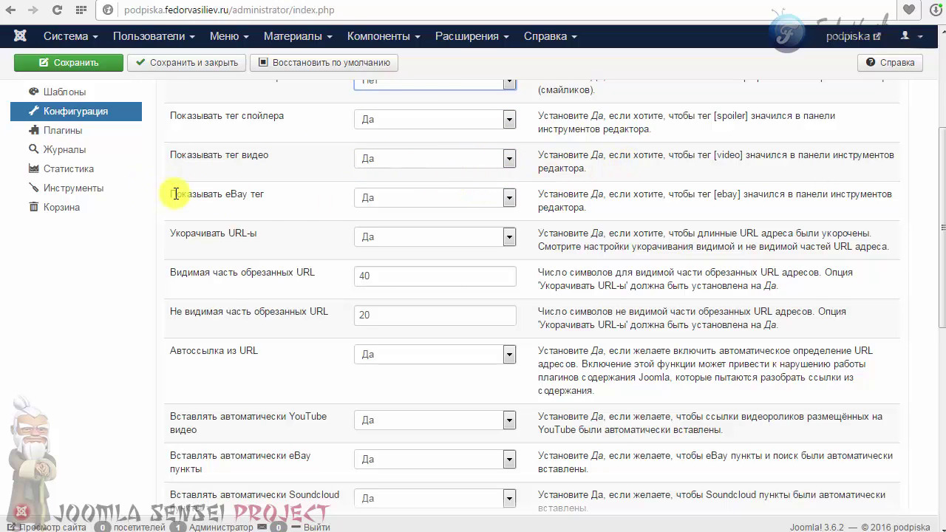
left_click(373, 199)
left_click(376, 214)
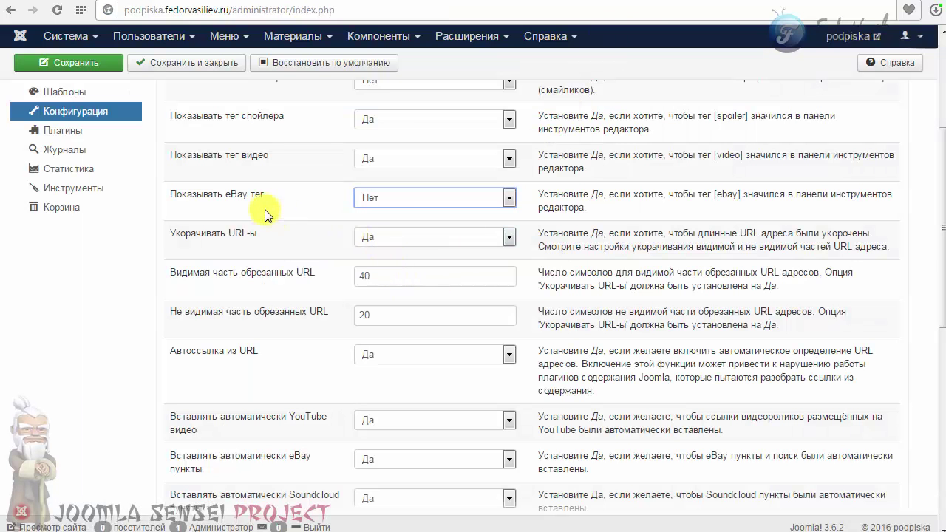
double_click(234, 193)
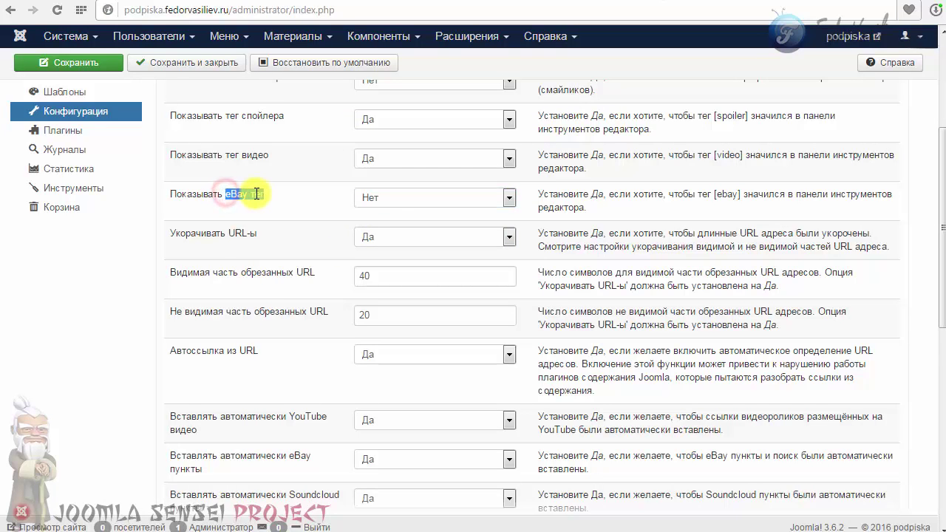
left_click(247, 194)
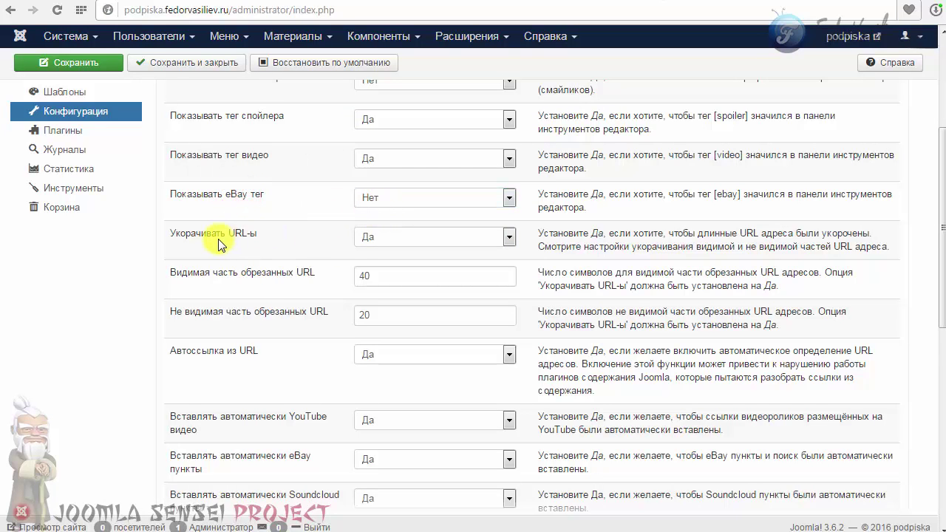
Step: Check the values of Видимая часть обрезанных URL and Не видимая часть обрезанных URL
scroll(399, 258, "down", 1)
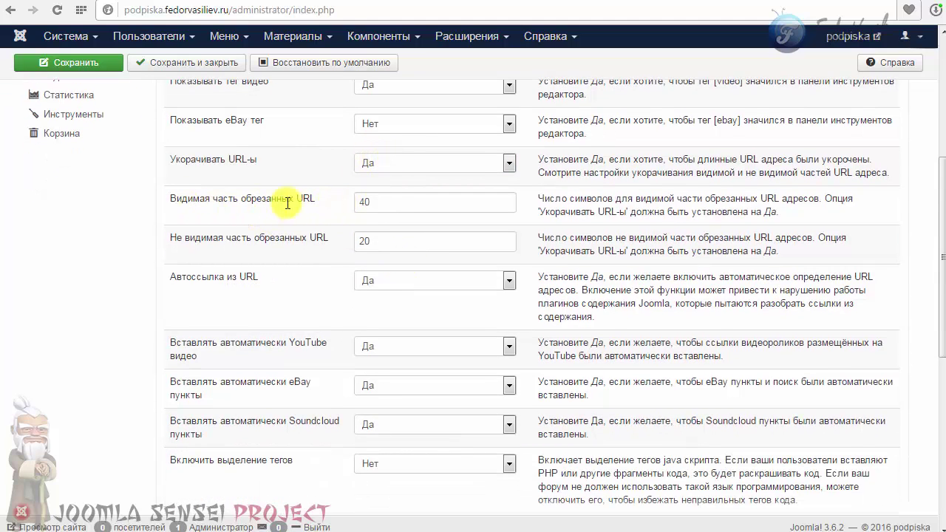
left_click(396, 206)
double_click(396, 205)
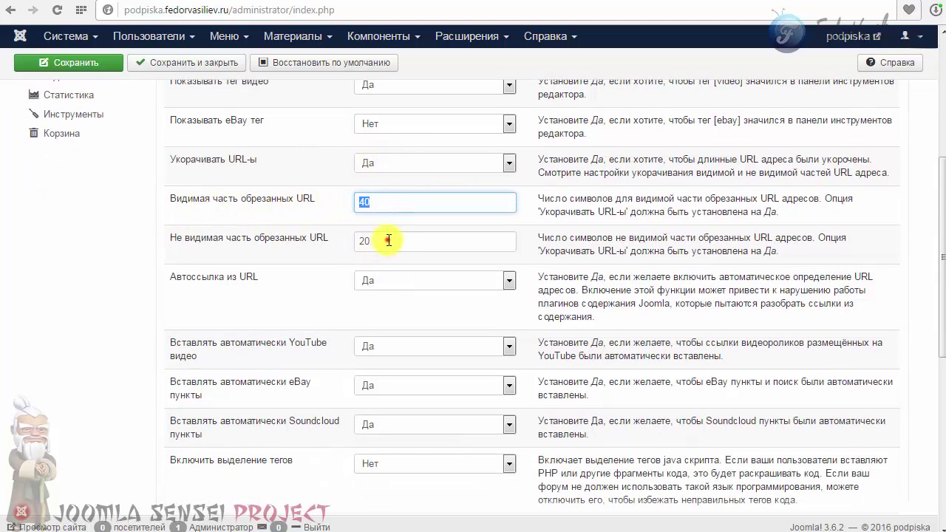
double_click(386, 239)
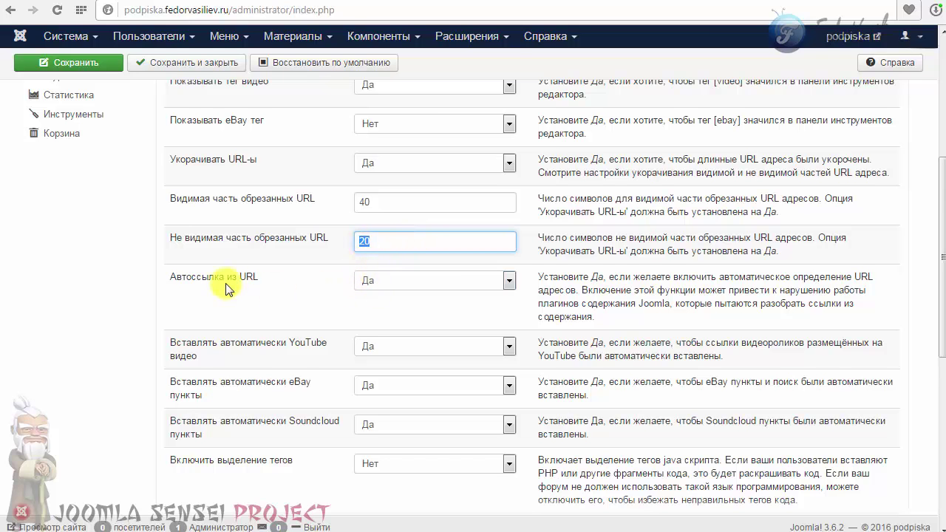
Step: Set Вставлять автоматически eBay пункты to Нет
scroll(243, 274, "down", 2)
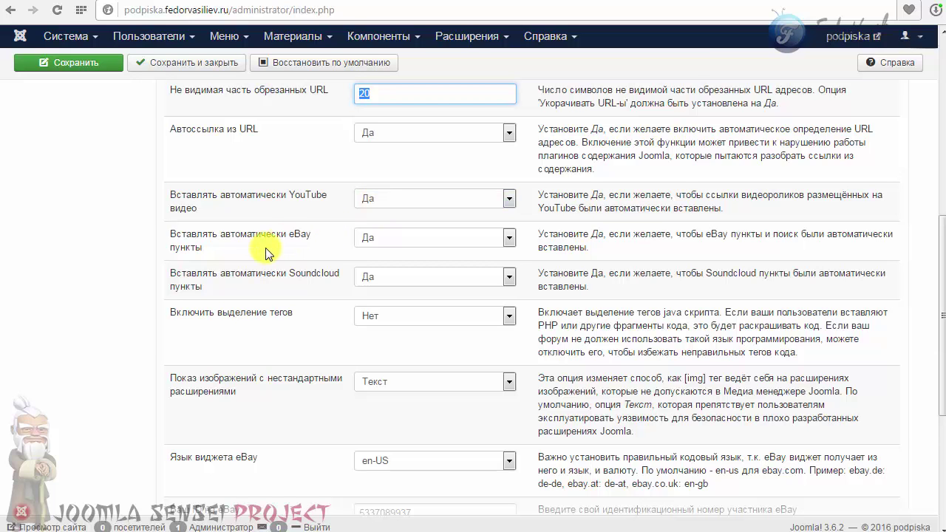
left_click(362, 246)
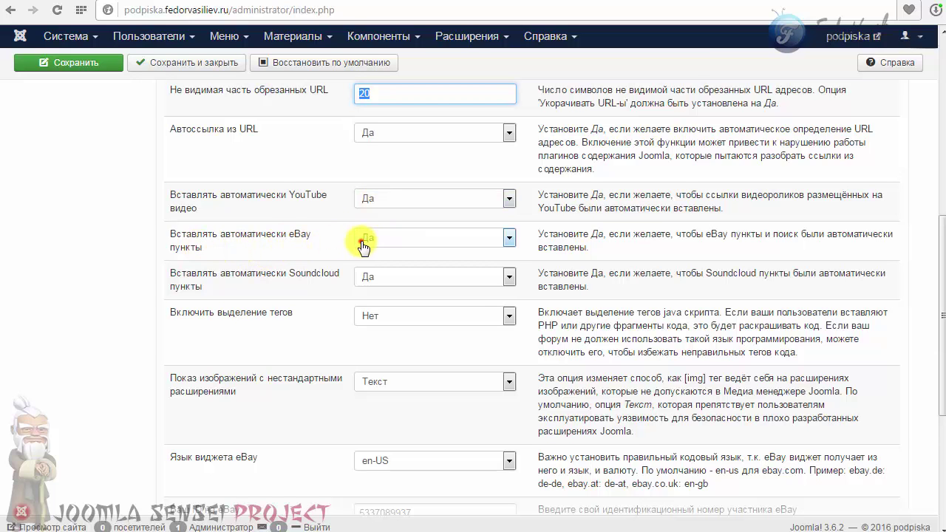
left_click(368, 255)
Step: Check the Soundcloud option, then insert a Soundcloud tag into the new topic's message on the forum site
scroll(316, 264, "down", 2)
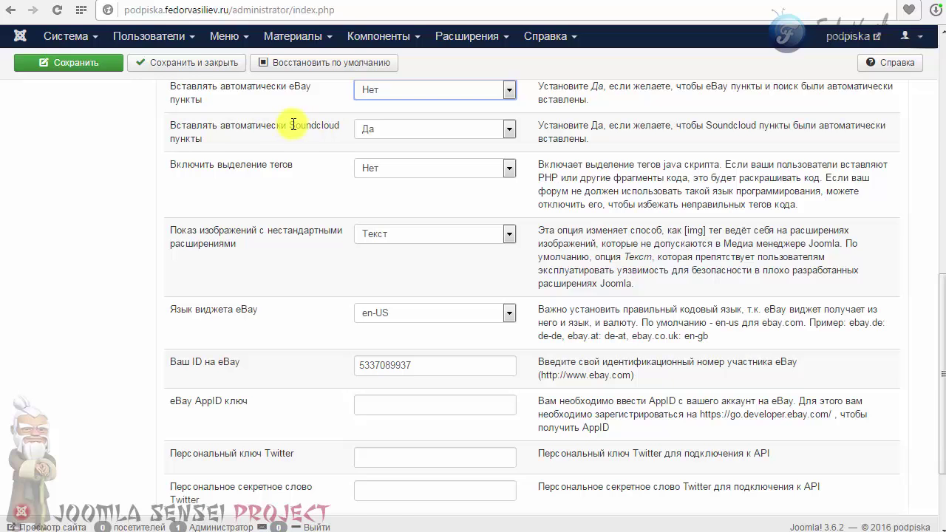
left_click_drag(289, 125, 341, 125)
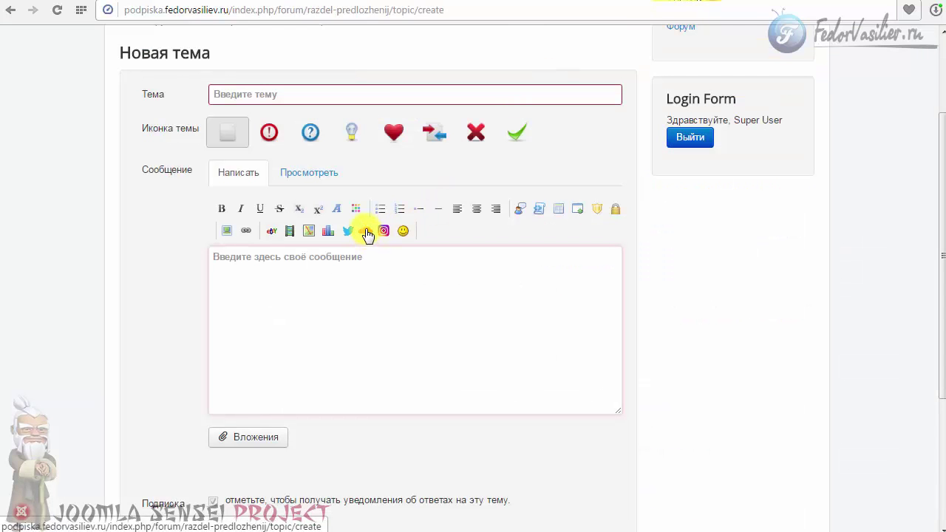
left_click(365, 230)
left_click_drag(380, 255, 155, 239)
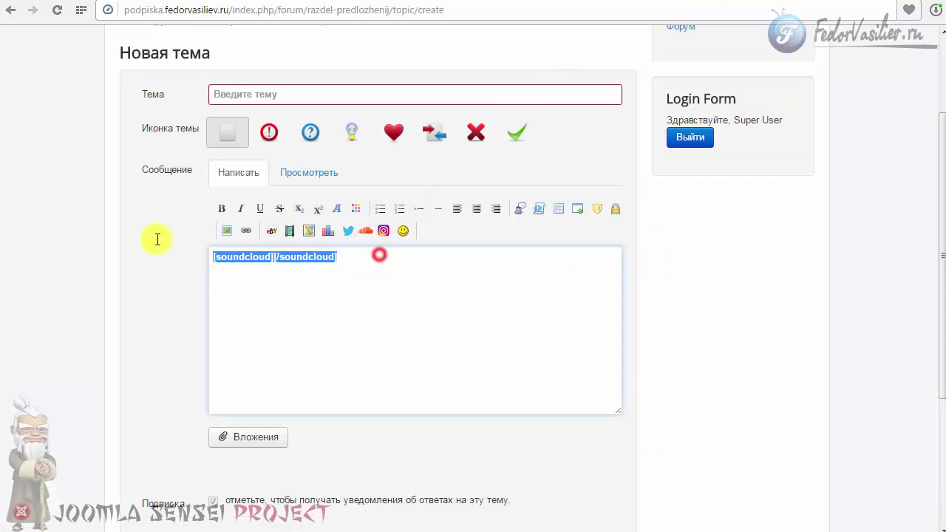
left_click(237, 256)
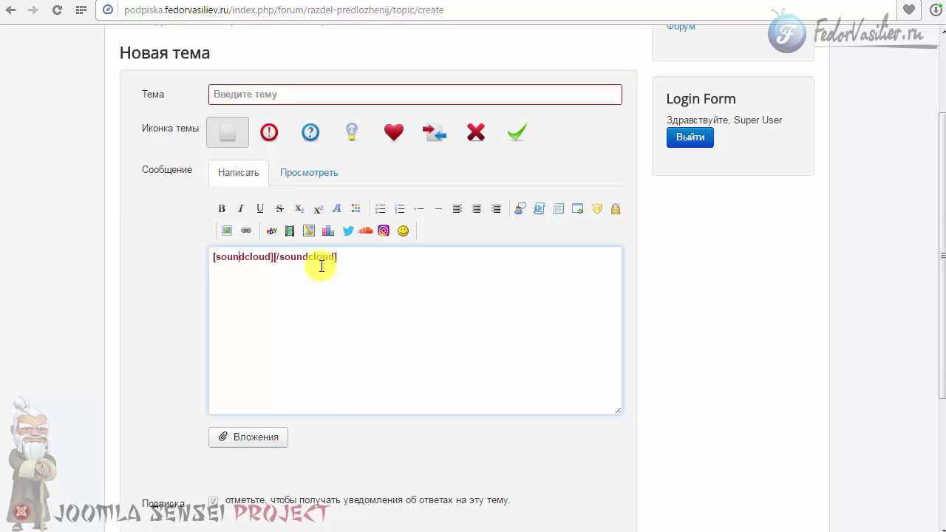
left_click(273, 257)
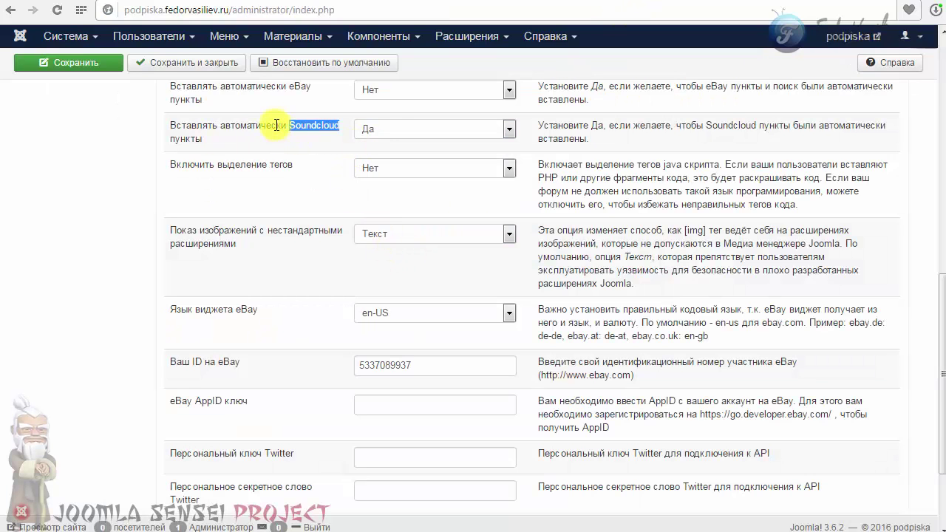
Step: In the BBCode settings, set Вставлять автоматически Soundcloud пункты to Нет and Включить выделение тегов to Да
left_click(362, 129)
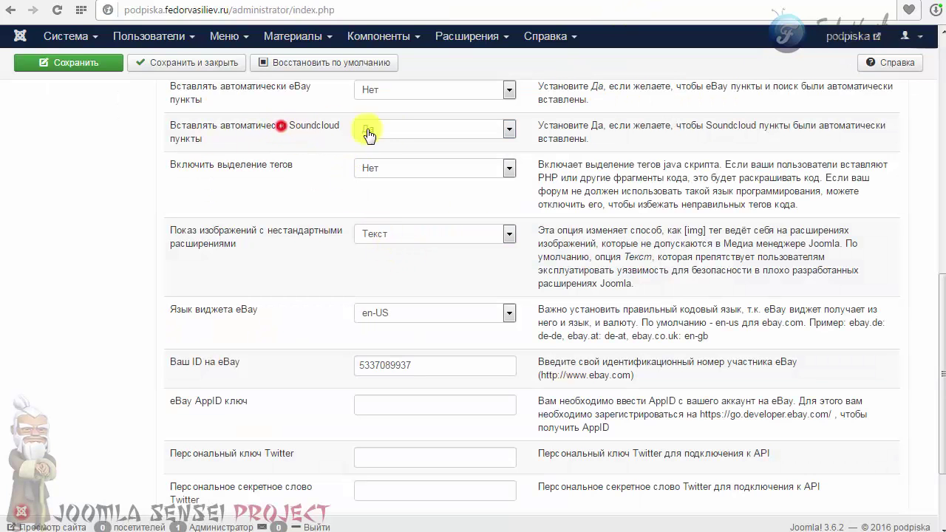
left_click(384, 154)
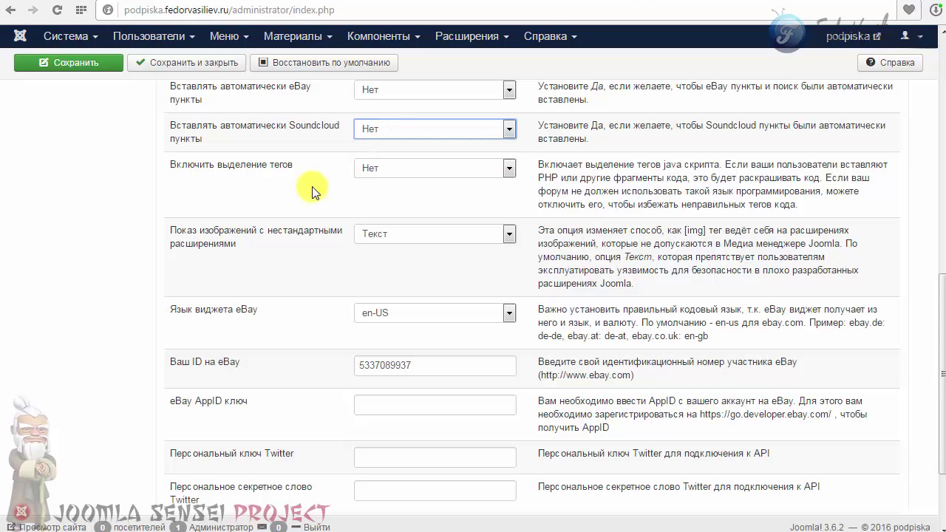
left_click(369, 169)
left_click(376, 200)
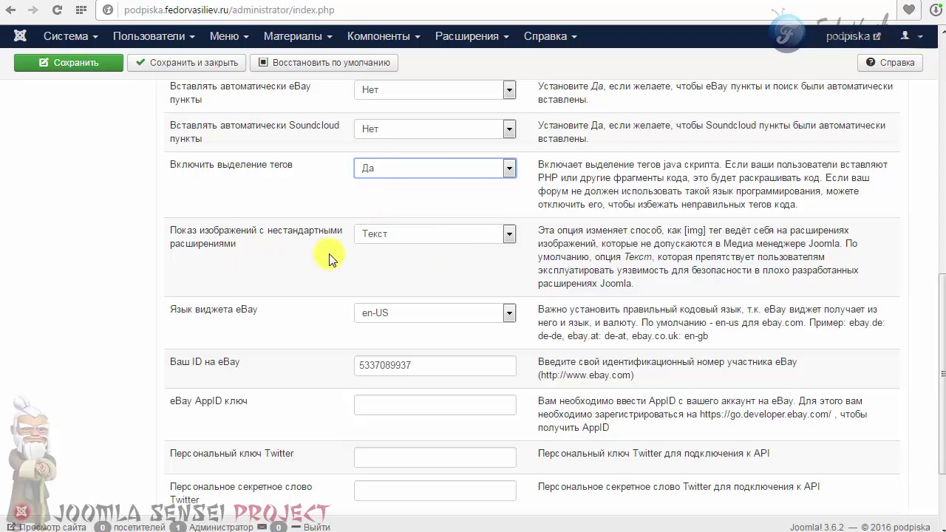
Step: Check the choices of Показ изображений с нестандартными расширениями and the eBay AppID and Twitter key fields
left_click(414, 234)
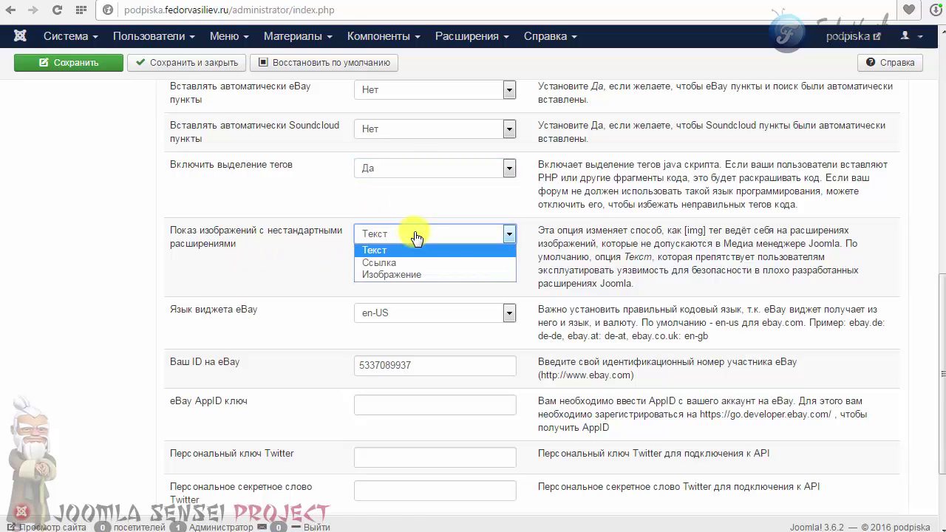
left_click(414, 235)
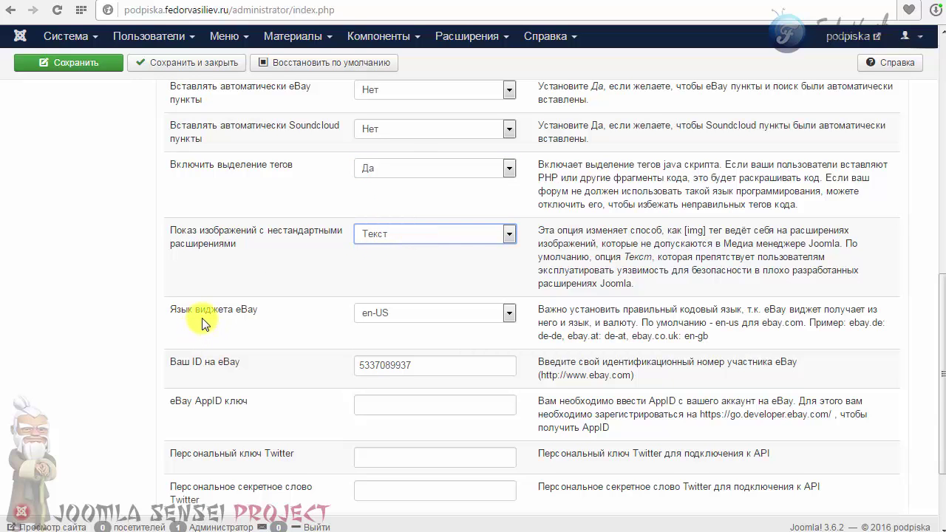
scroll(222, 317, "down", 3)
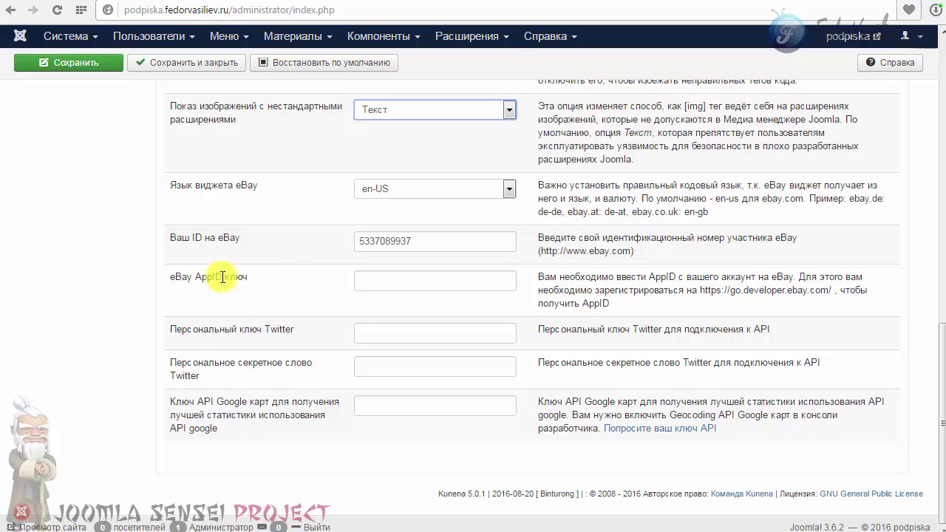
left_click(375, 280)
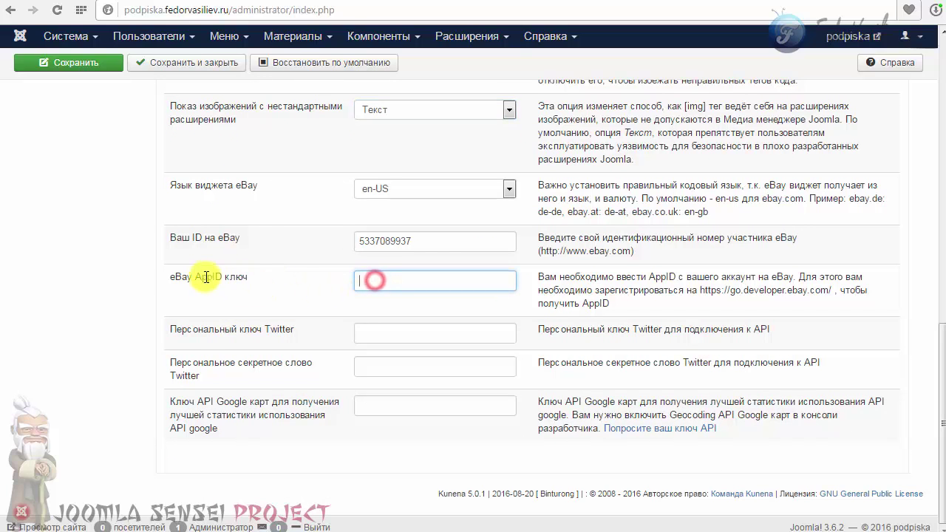
left_click(194, 332)
left_click(370, 331)
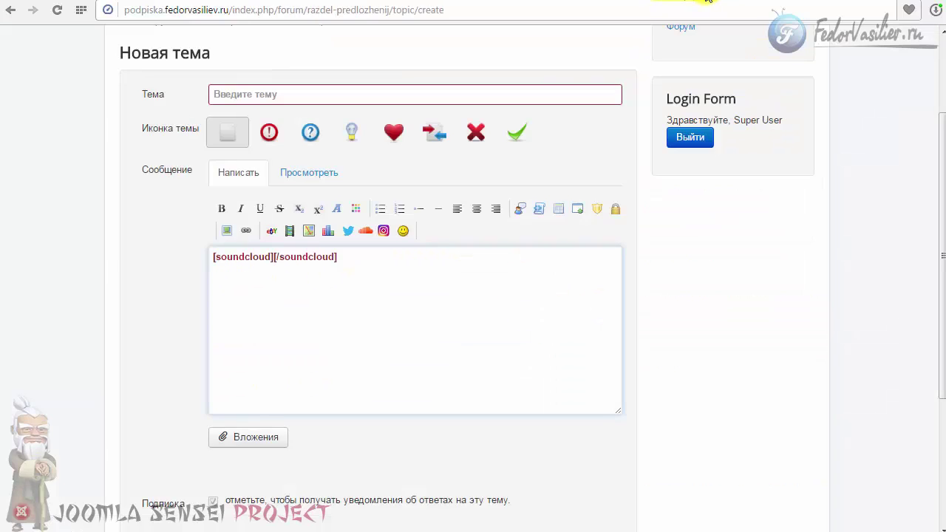
Step: Insert a Twitter tag into the new topic's message, then clear the whole message
left_click(540, 282)
mouse_move(348, 233)
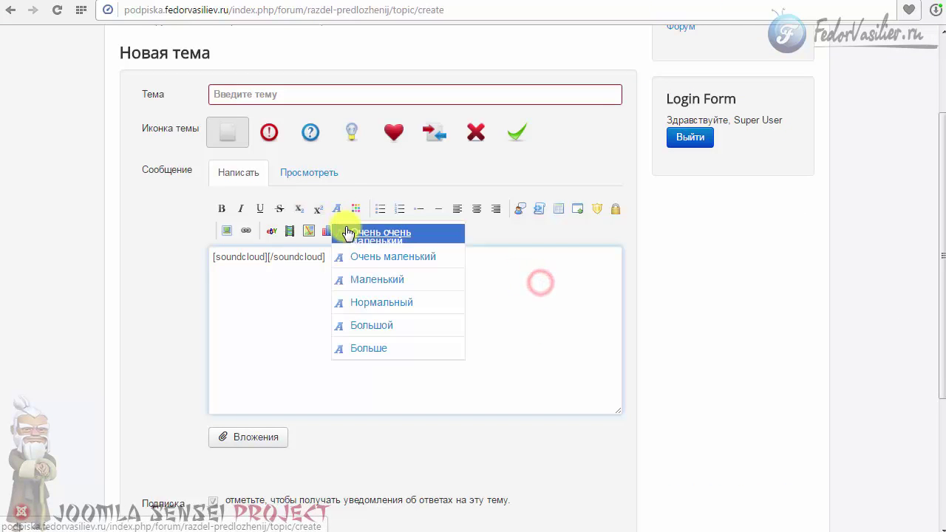
left_click(299, 272)
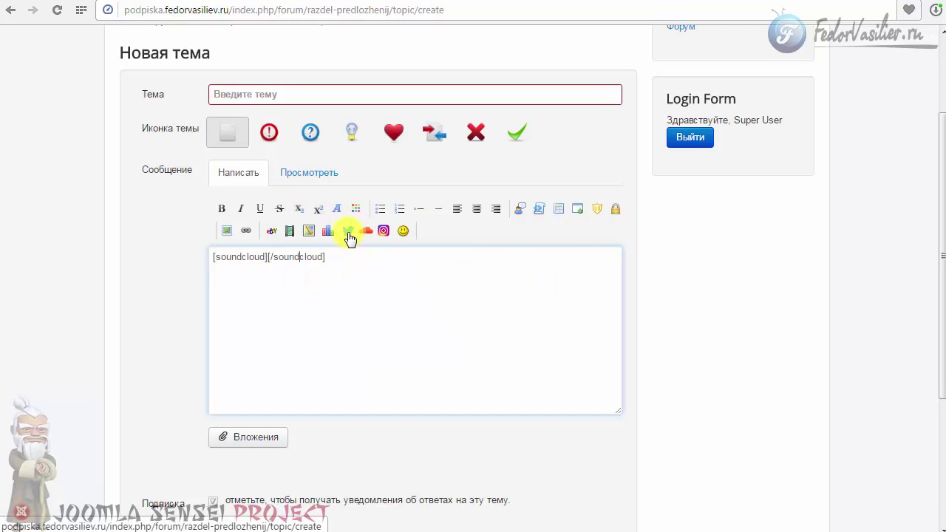
triple_click(408, 259)
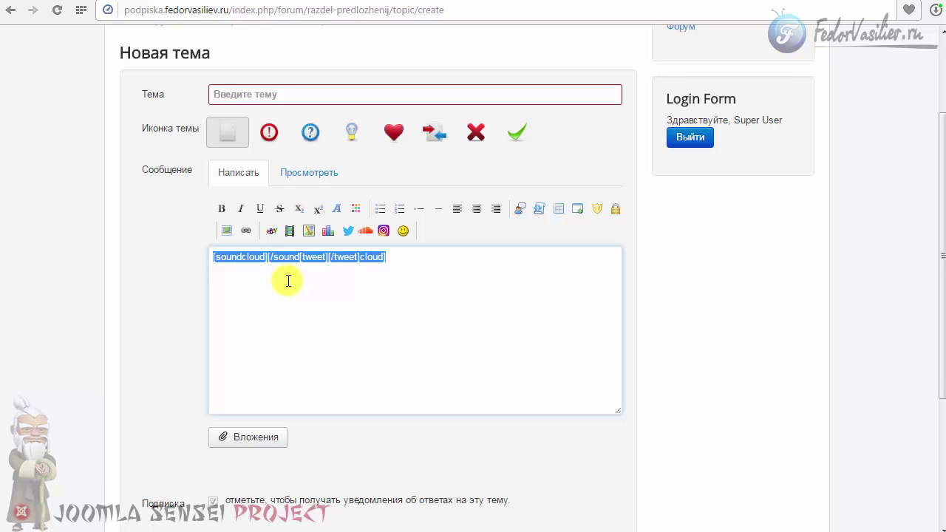
key("Delete")
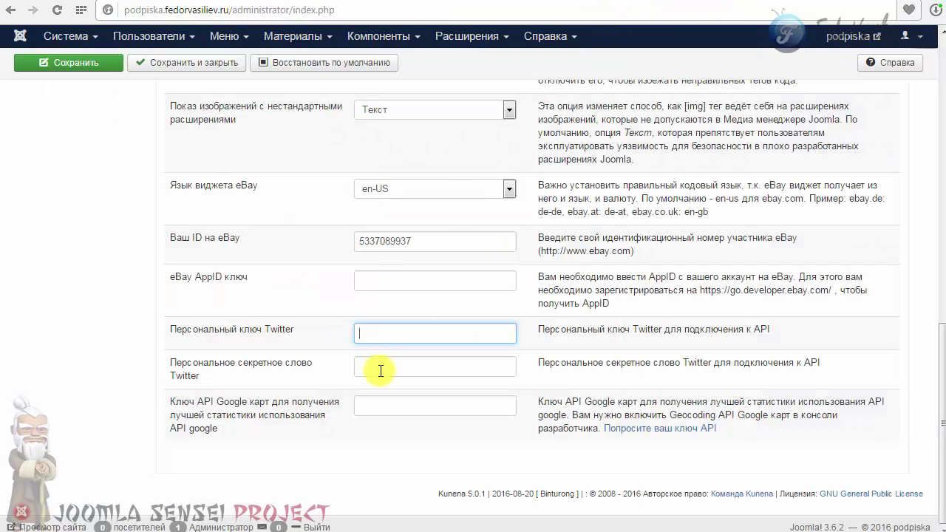
Step: In the BBCode settings, check the Twitter secret word and Google Maps API key fields
left_click(391, 370)
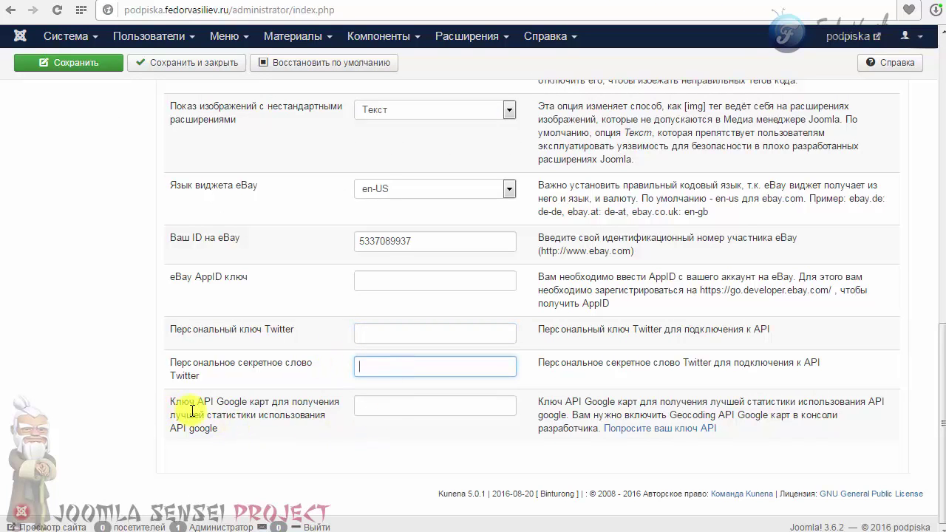
left_click(392, 406)
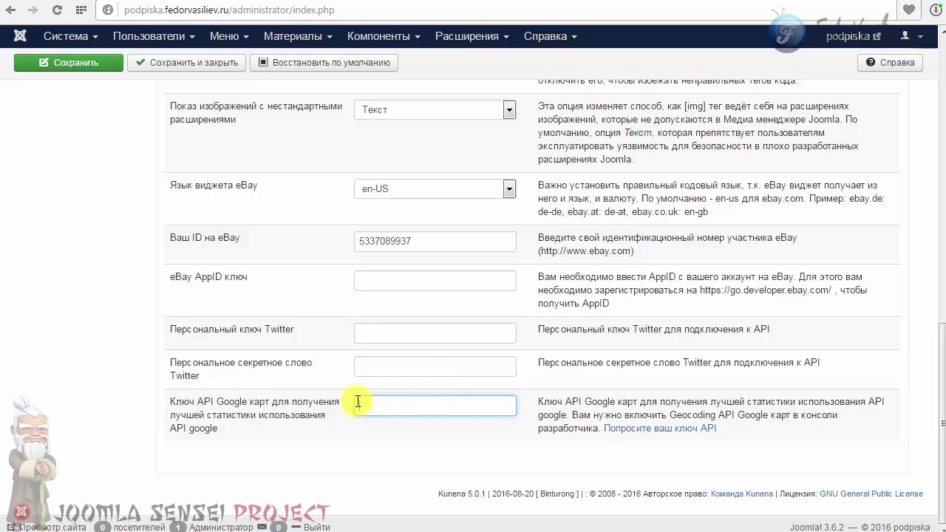
scroll(351, 413, "up", 15)
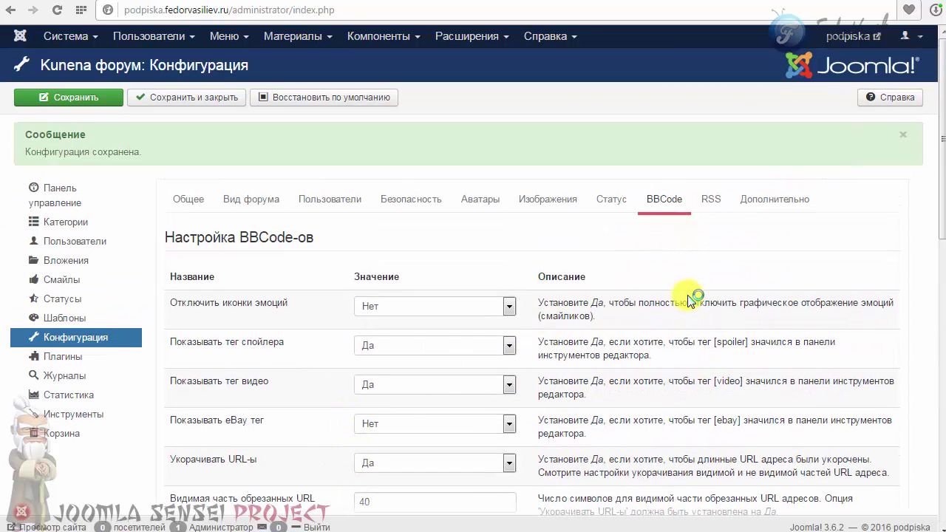
Step: Open the RSS settings and check the choices of Тип RSS по умолчанию
left_click(712, 195)
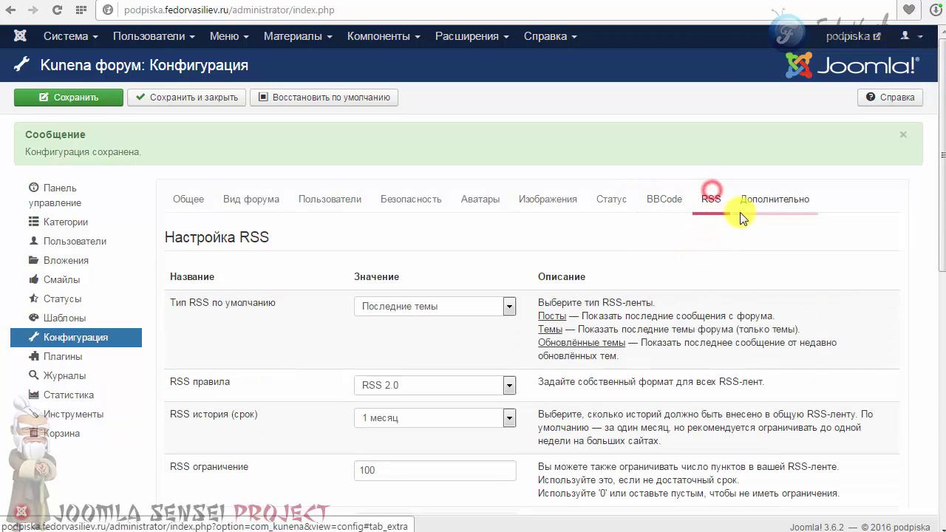
scroll(739, 218, "down", 1)
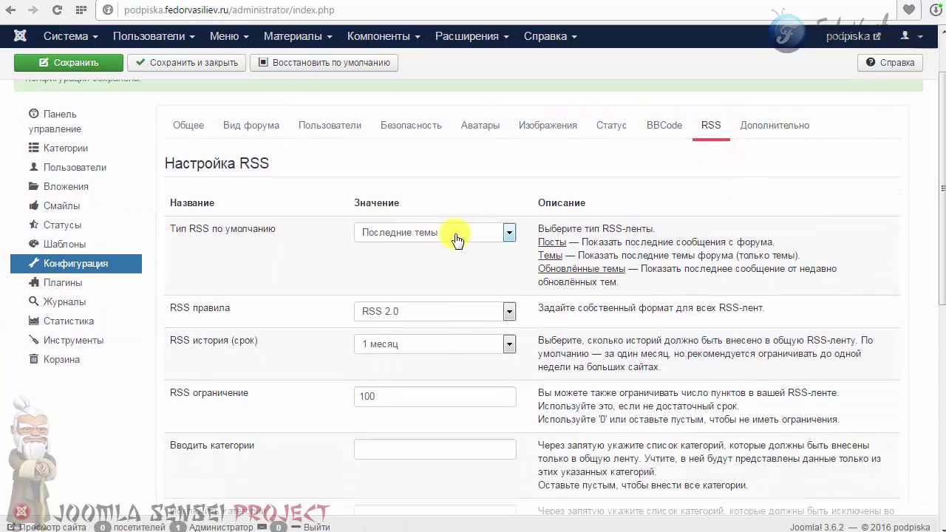
scroll(621, 221, "down", 5)
scroll(561, 236, "up", 6)
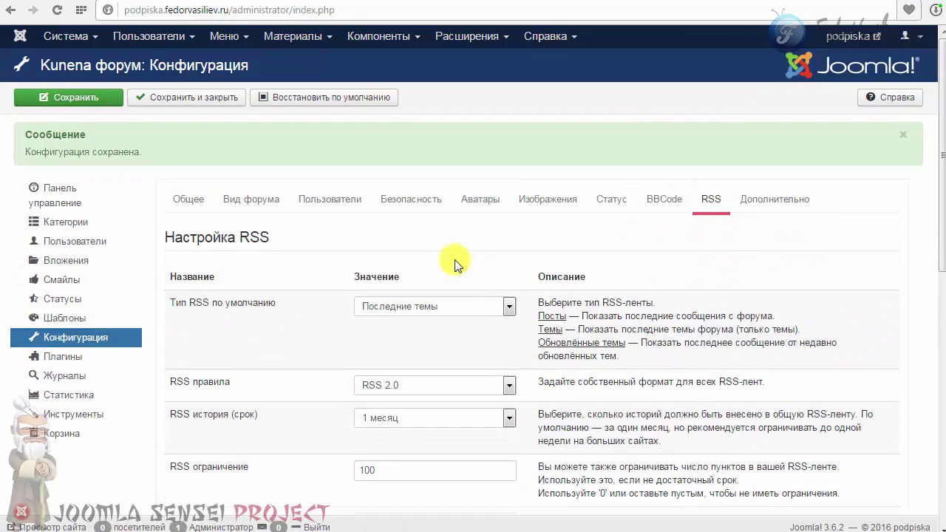
left_click(377, 310)
left_click(378, 309)
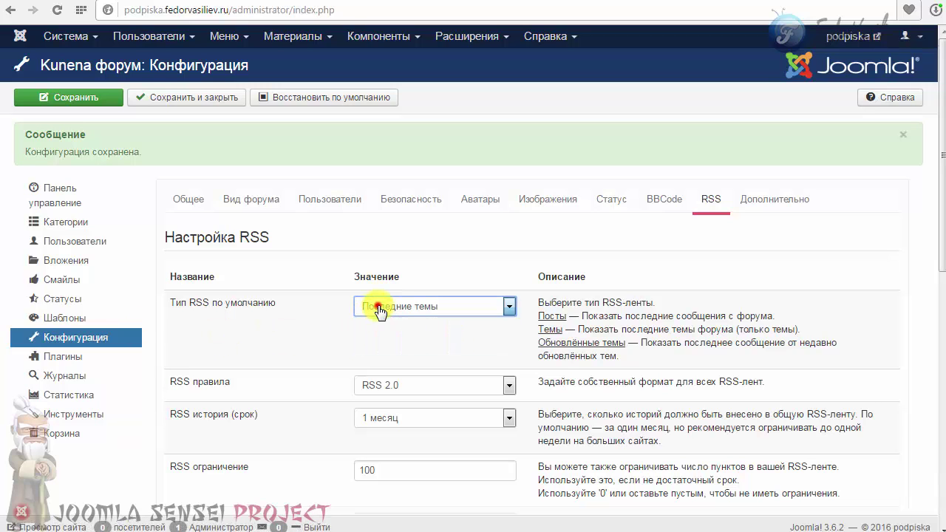
left_click(465, 305)
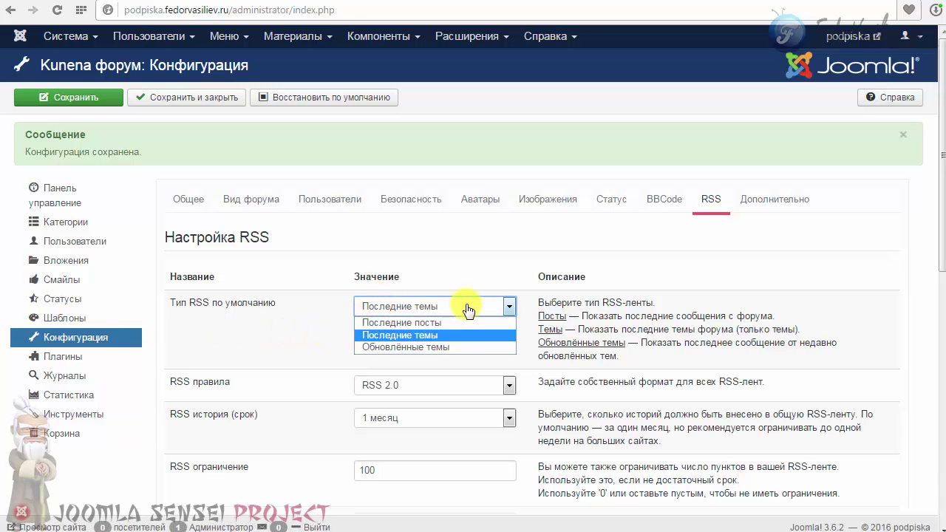
left_click(466, 306)
Step: Check the formats offered by RSS правила, keep RSS 2.0, and look over the remaining RSS options
scroll(464, 244, "down", 2)
left_click(403, 238)
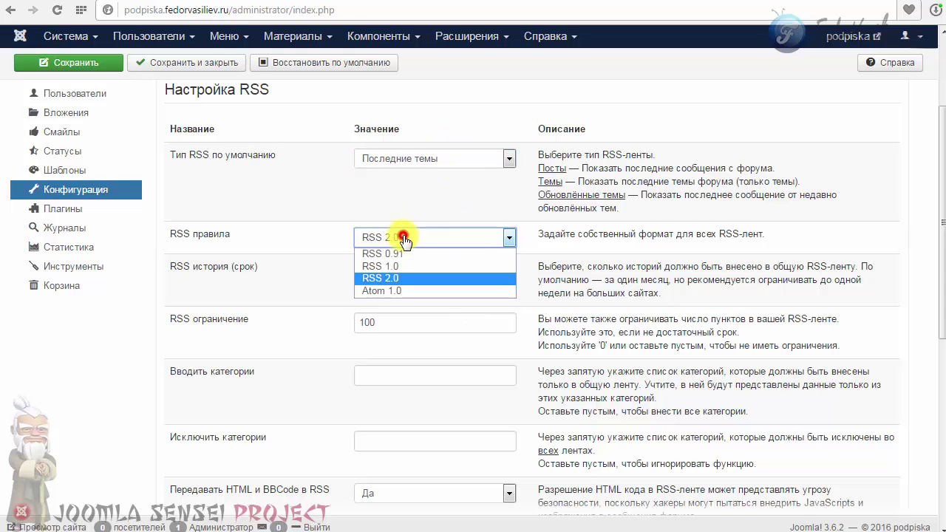
left_click(408, 278)
scroll(416, 268, "down", 5)
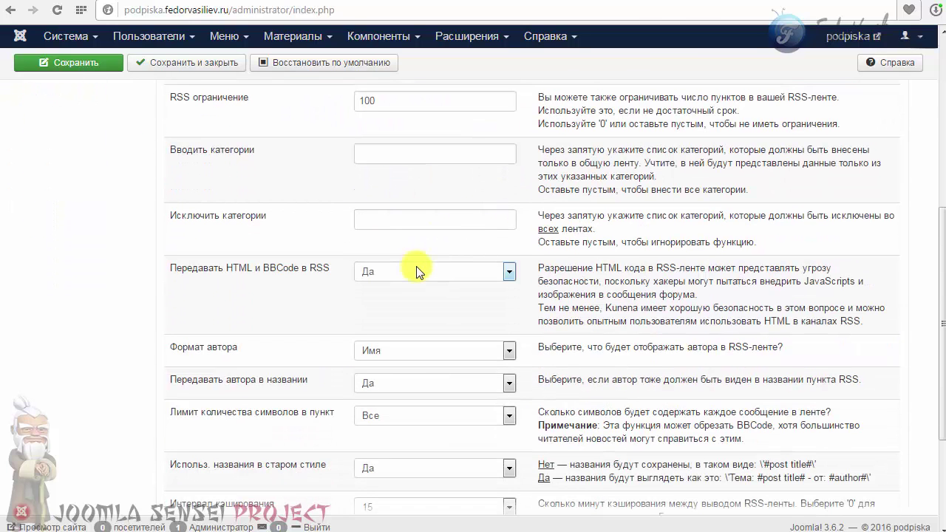
scroll(419, 273, "down", 1)
scroll(405, 251, "down", 1)
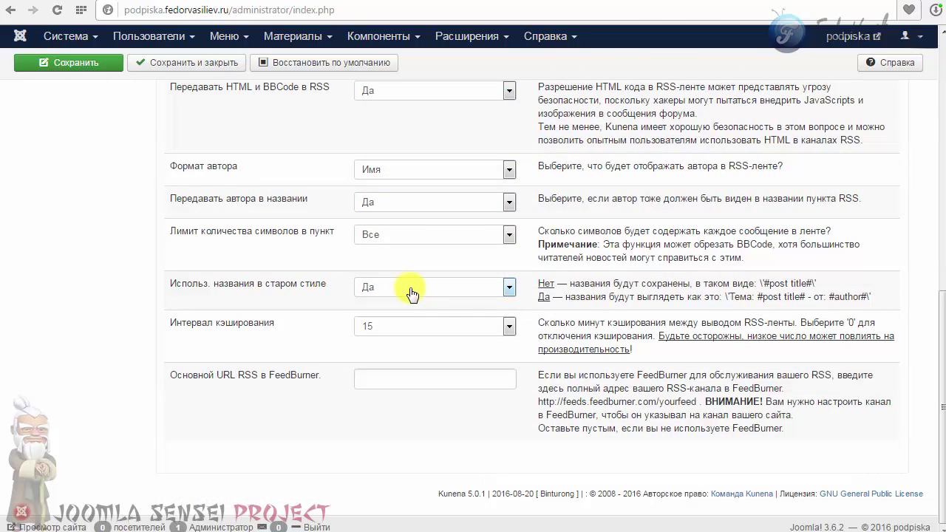
Step: Check the choices of Формат автора and the Передавать автора в названии option
scroll(406, 284, "up", 2)
left_click(399, 250)
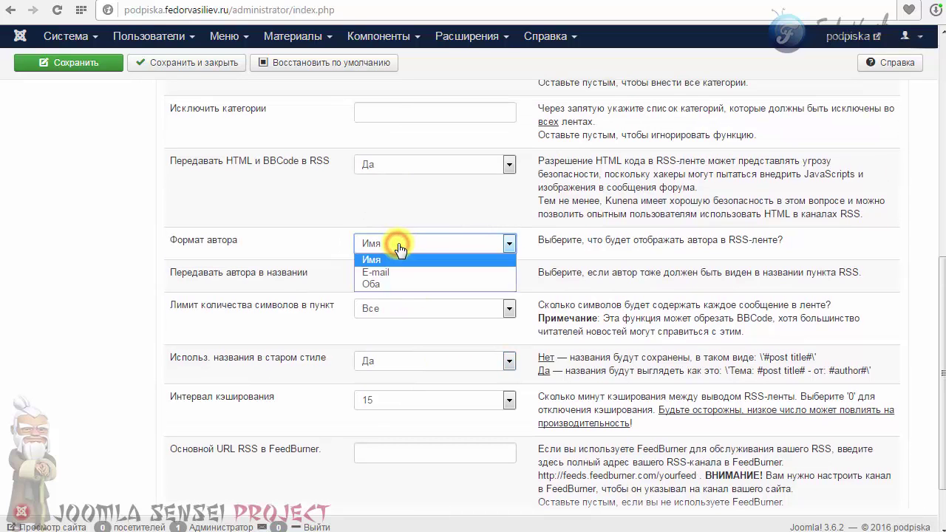
left_click(399, 248)
left_click(395, 276)
left_click(394, 275)
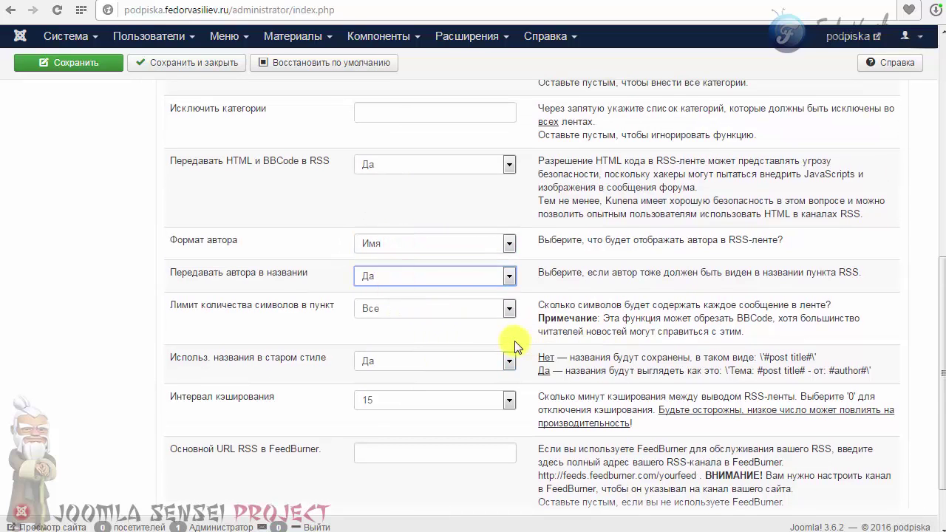
scroll(510, 341, "down", 1)
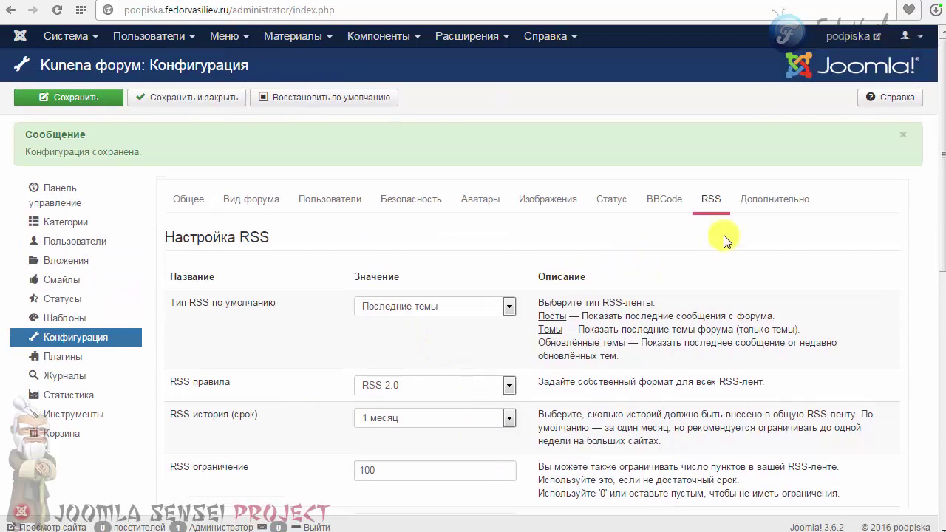
Step: Open the Дополнительно settings and look over the user parameters
left_click(750, 205)
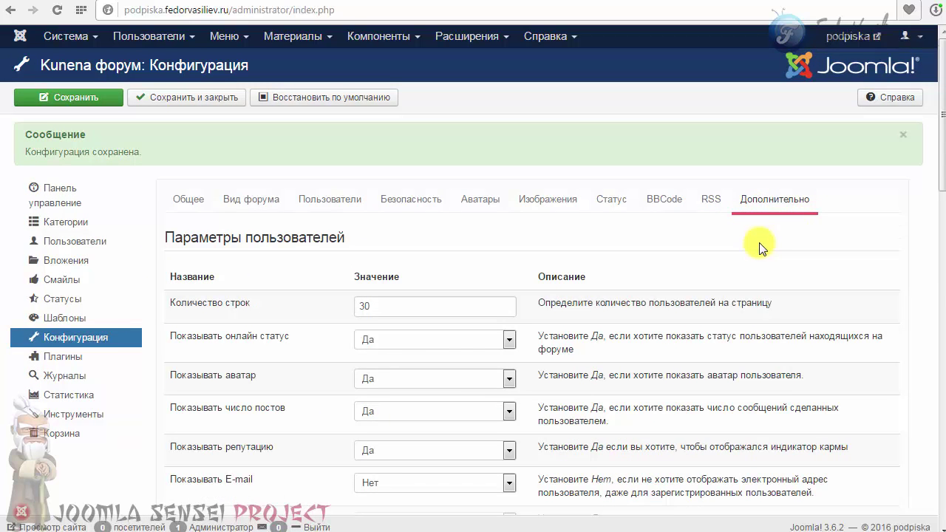
scroll(714, 246, "down", 3)
scroll(773, 247, "up", 3)
left_click_drag(941, 161, 943, 214)
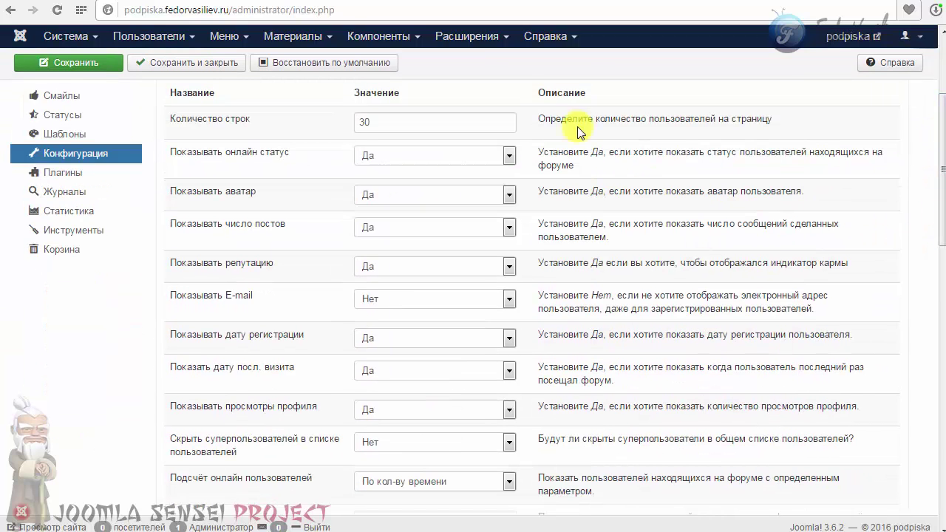
Step: Examine Количество строк and its description, erasing part of the value and undoing that change
left_click_drag(540, 119, 682, 121)
left_click_drag(377, 121, 302, 119)
key("BackSpace")
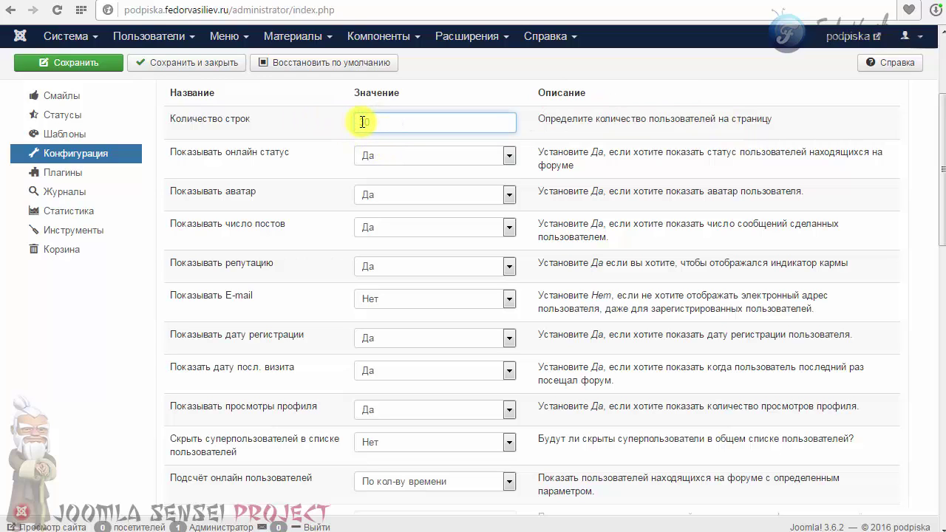
key("ctrl+z")
left_click_drag(375, 122, 327, 119)
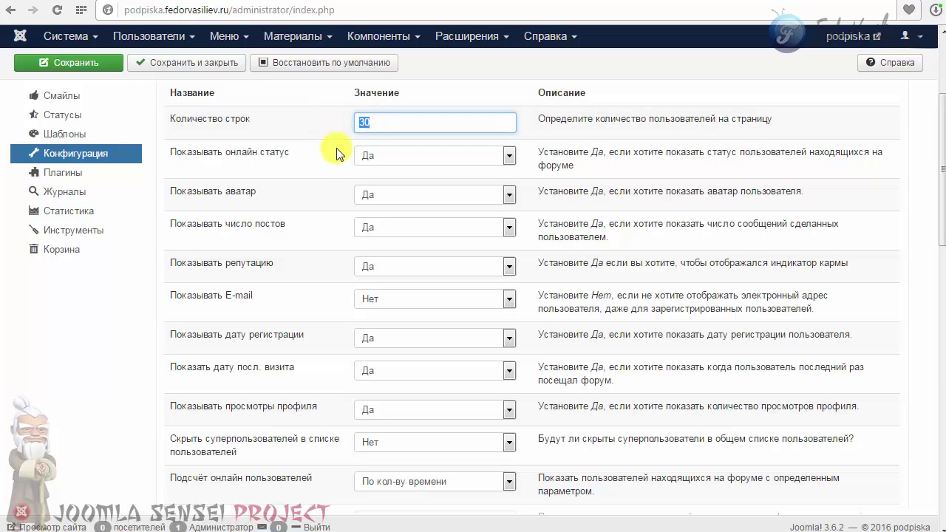
Step: Check the choices of Показывать онлайн статус and Показывать E-mail
left_click(391, 155)
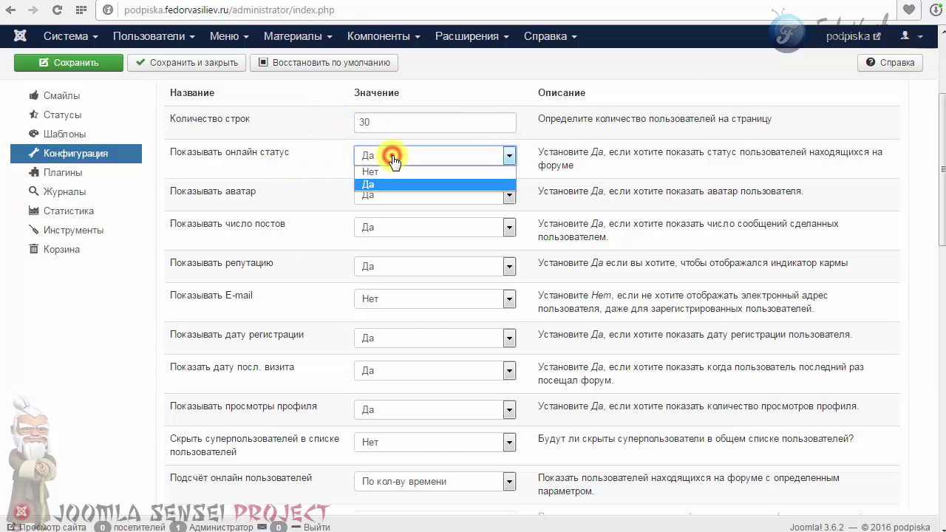
left_click(391, 156)
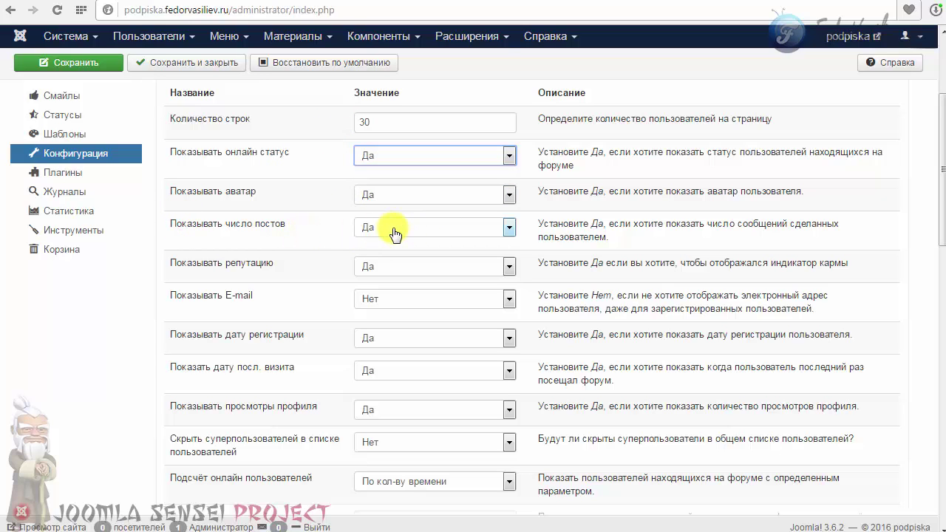
left_click(379, 302)
left_click(377, 303)
Step: Check the choices of Подсчёт онлайн пользователей and the value of Лимит времени онлайн пользователей
scroll(375, 296, "down", 3)
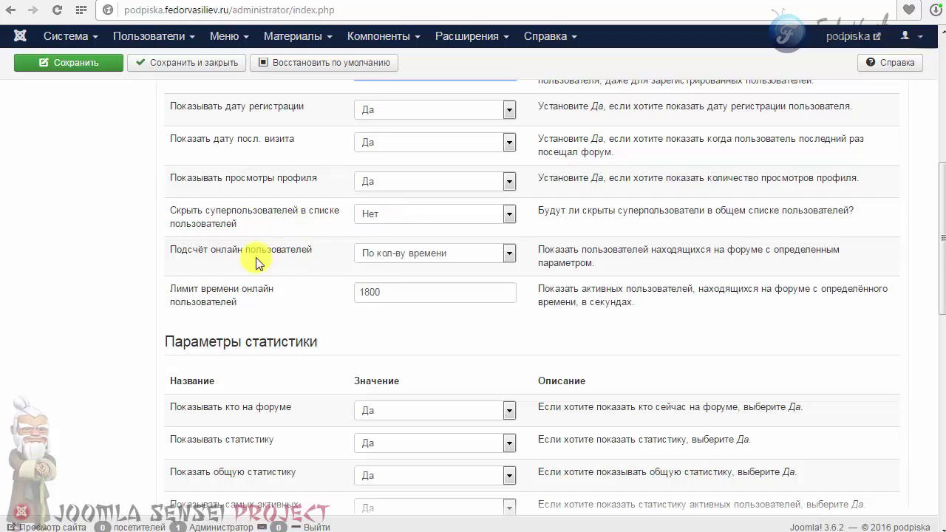
left_click(434, 254)
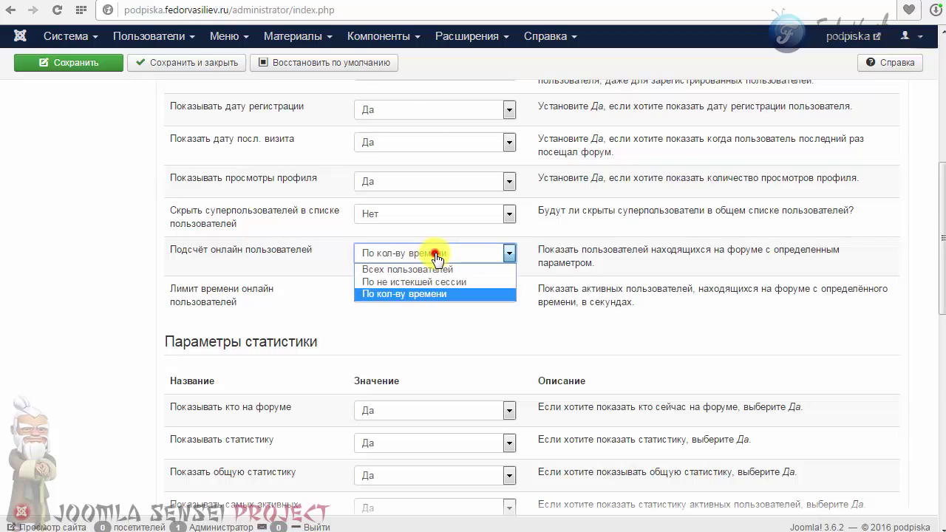
left_click(318, 265)
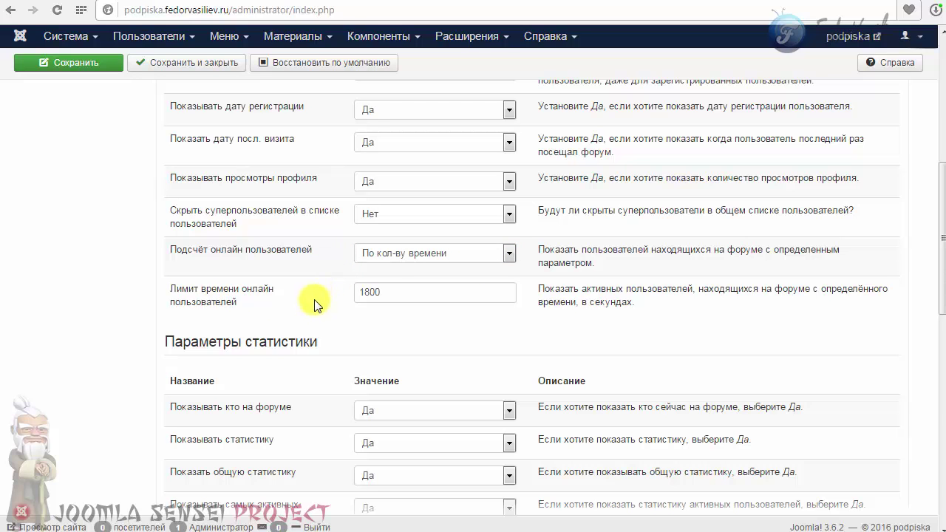
double_click(393, 292)
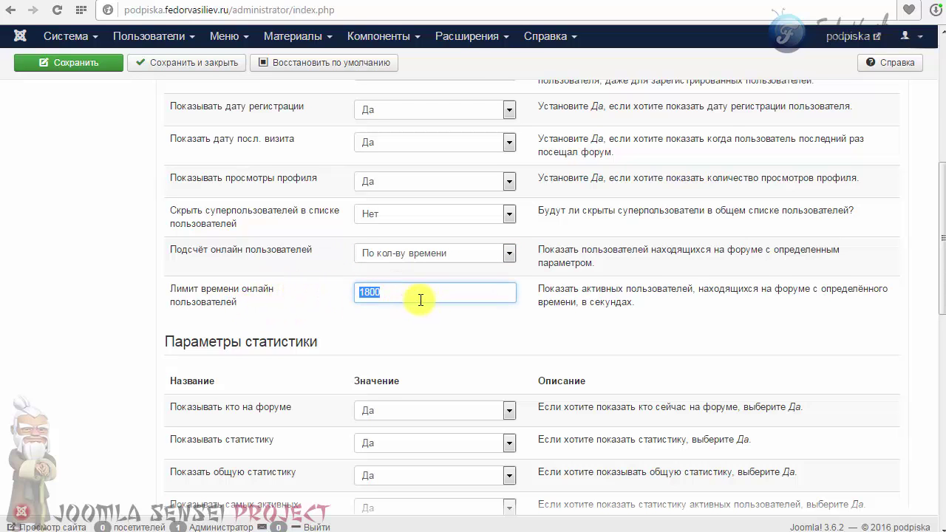
Step: In the statistics parameters, check the Показывать кто на форуме and Показывать статистику options
scroll(421, 300, "down", 3)
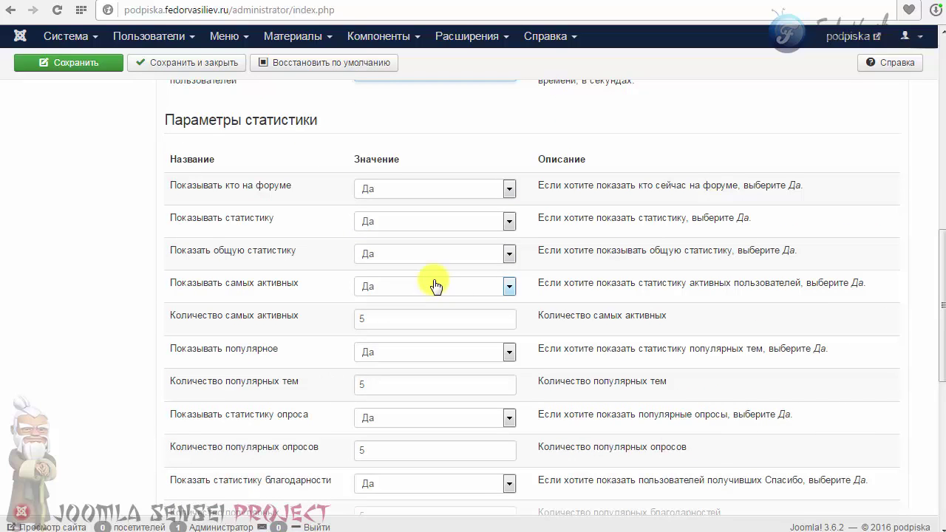
left_click(389, 188)
left_click(390, 190)
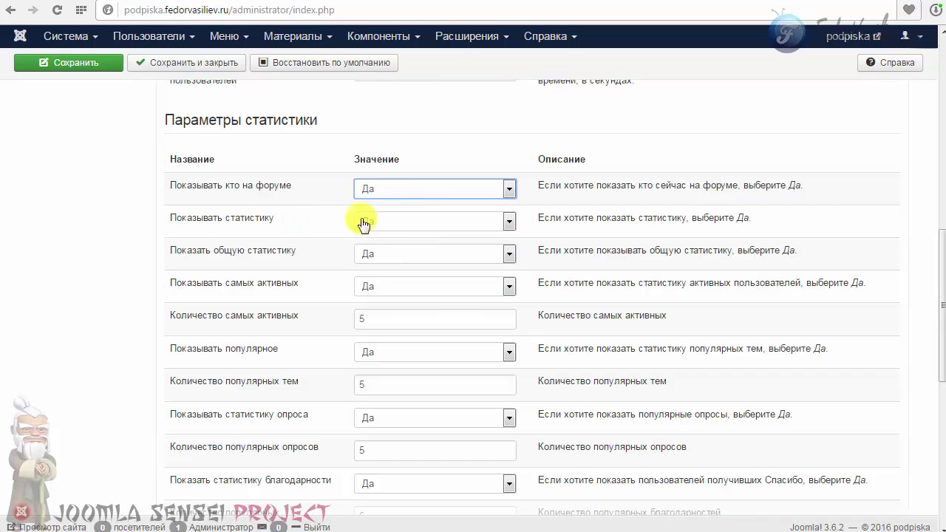
left_click(429, 222)
left_click(410, 246)
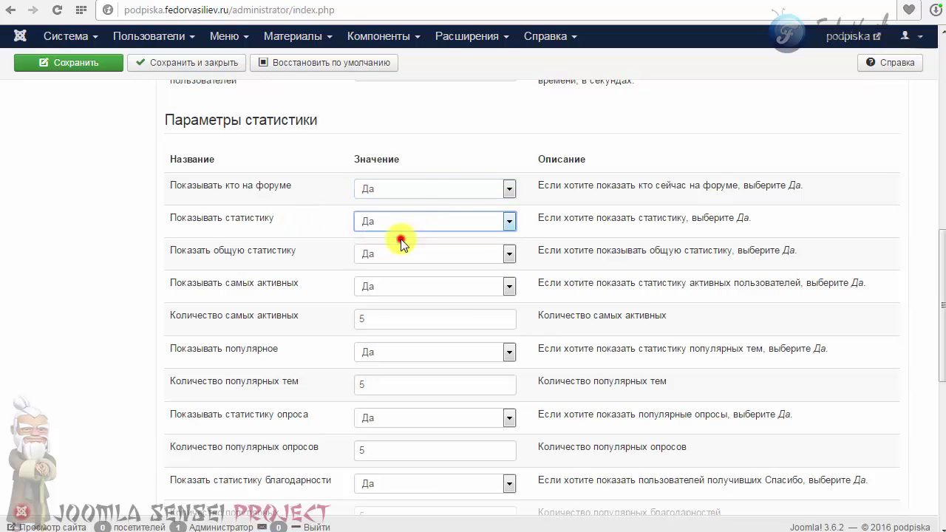
left_click(401, 239)
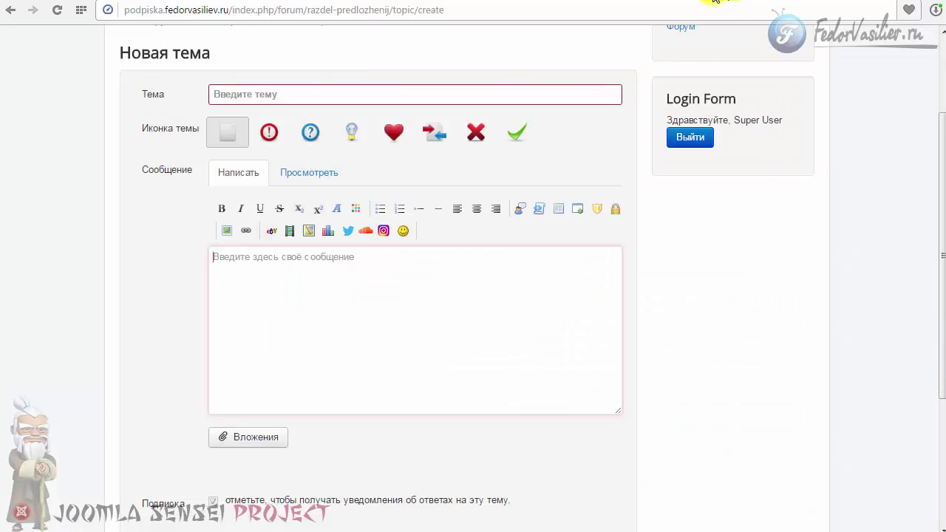
Step: On the forum site, open the Последнее page and examine its Статистика block
scroll(141, 217, "up", 2)
left_click(191, 115)
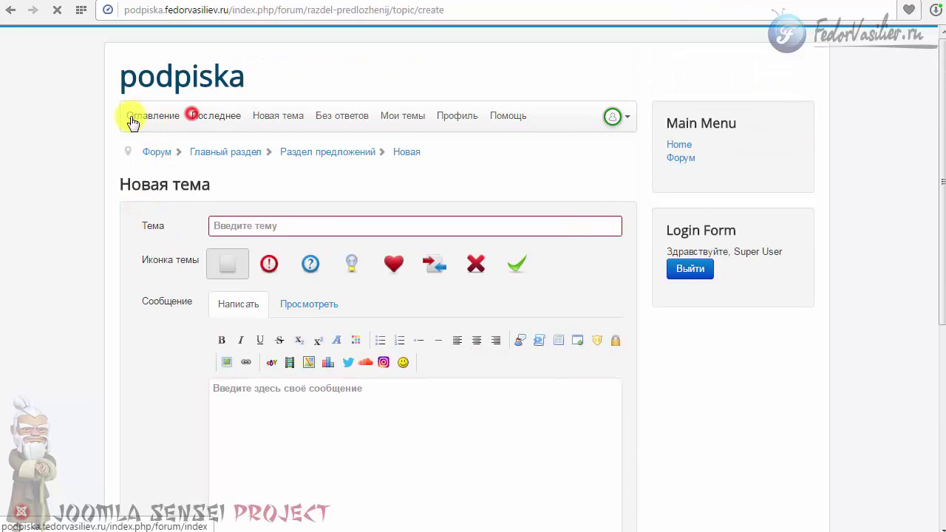
scroll(133, 131, "down", 5)
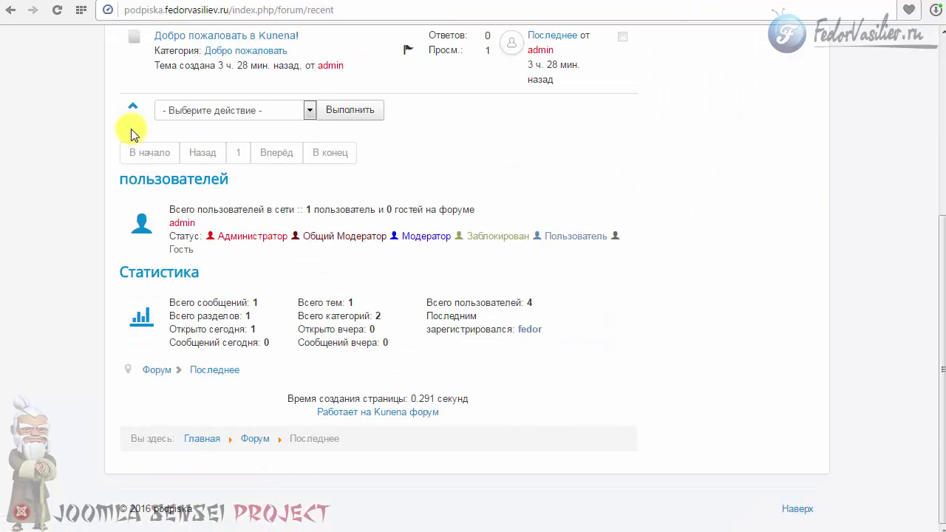
left_click_drag(225, 276, 115, 273)
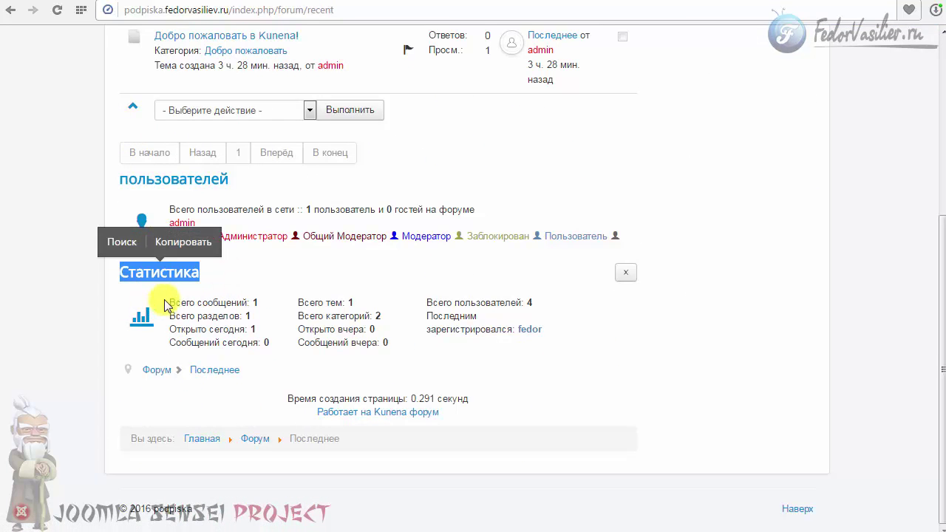
Step: Compare the forum's Статистика block with the main forum page of the fedorvasiliev.ru site
left_click_drag(164, 304, 416, 344)
left_click(455, 348)
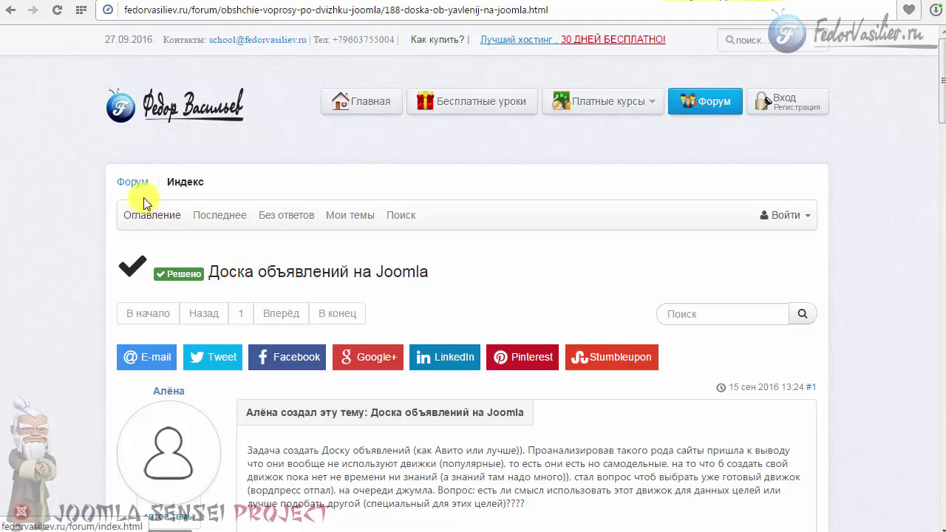
left_click(130, 184)
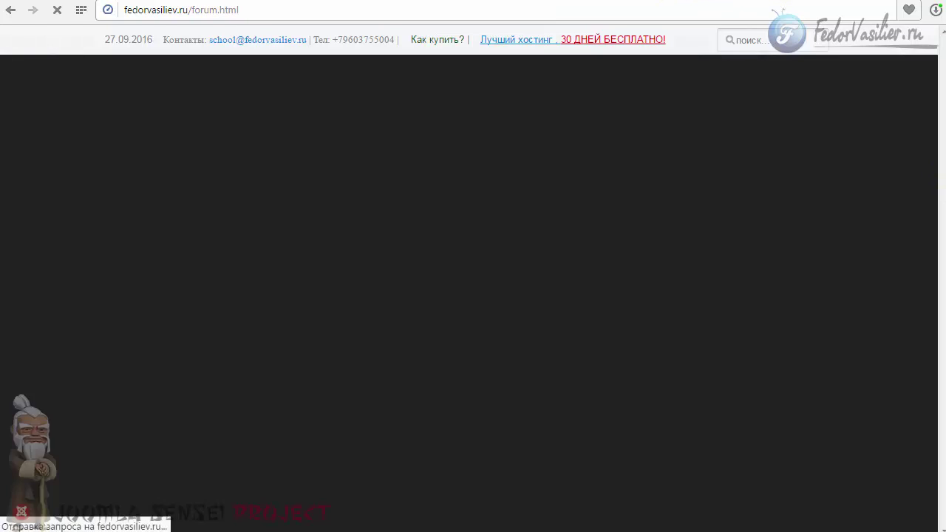
scroll(417, 306, "down", 10)
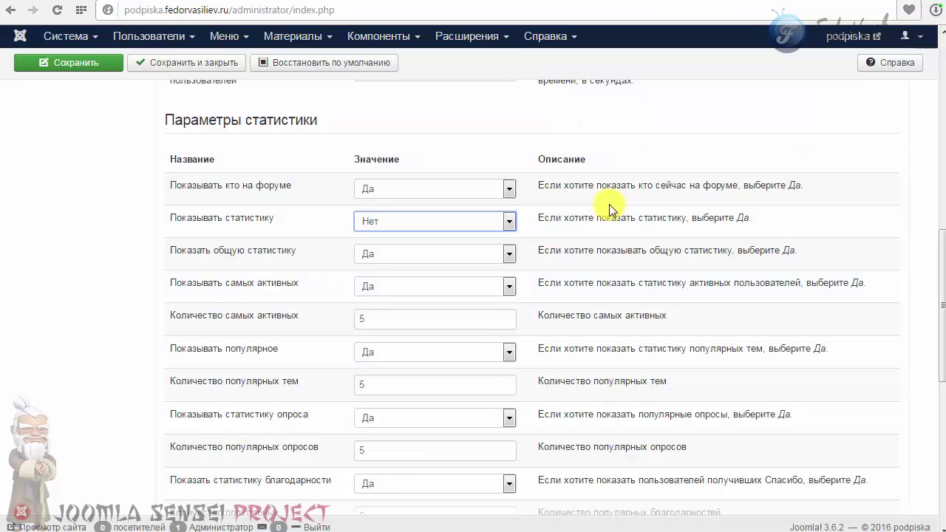
Step: In the Kunena configuration, review the remaining options under Параметры статистики, from general statistics to Подсчёт общего кол-ва пользователей
scroll(609, 207, "down", 1)
scroll(608, 204, "up", 1)
left_click_drag(338, 120, 216, 120)
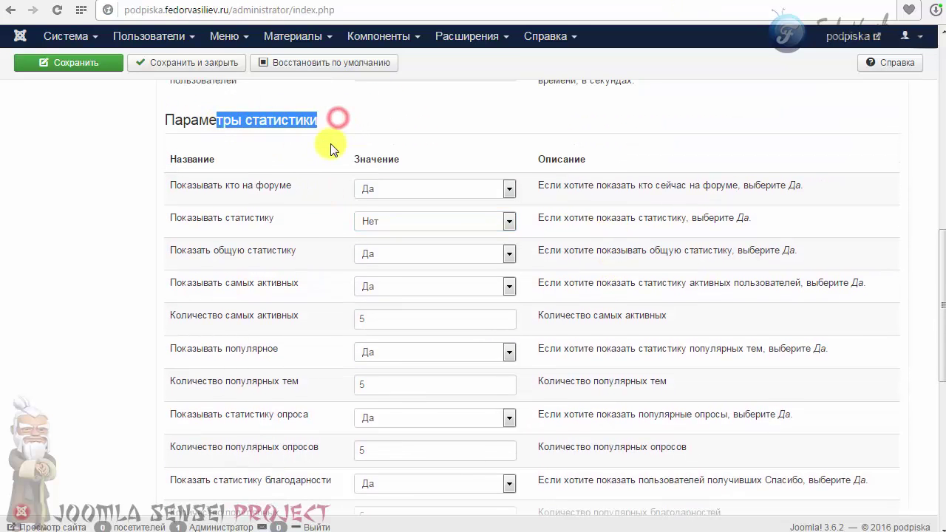
scroll(312, 200, "down", 1)
scroll(408, 178, "down", 3)
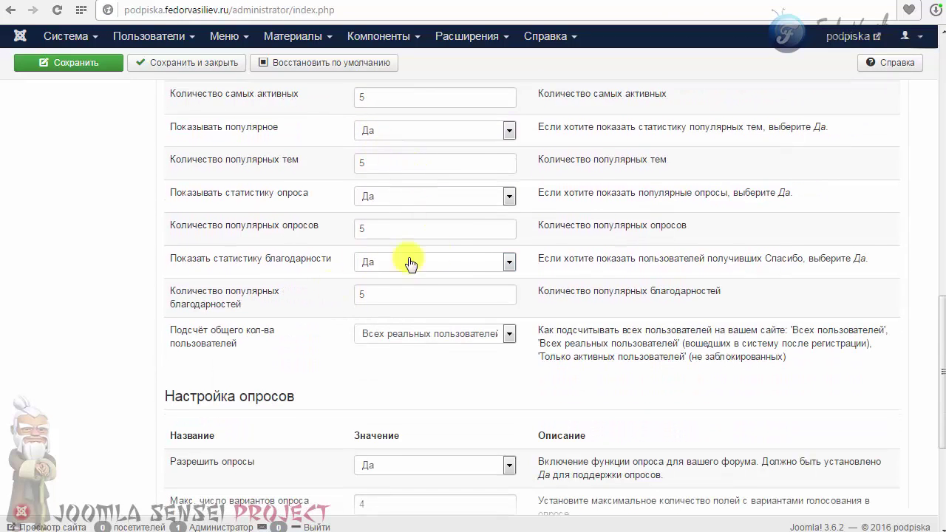
scroll(438, 197, "up", 1)
Step: In the Настройка опросов section, check the Разрешить опросы option and its description
scroll(437, 196, "down", 4)
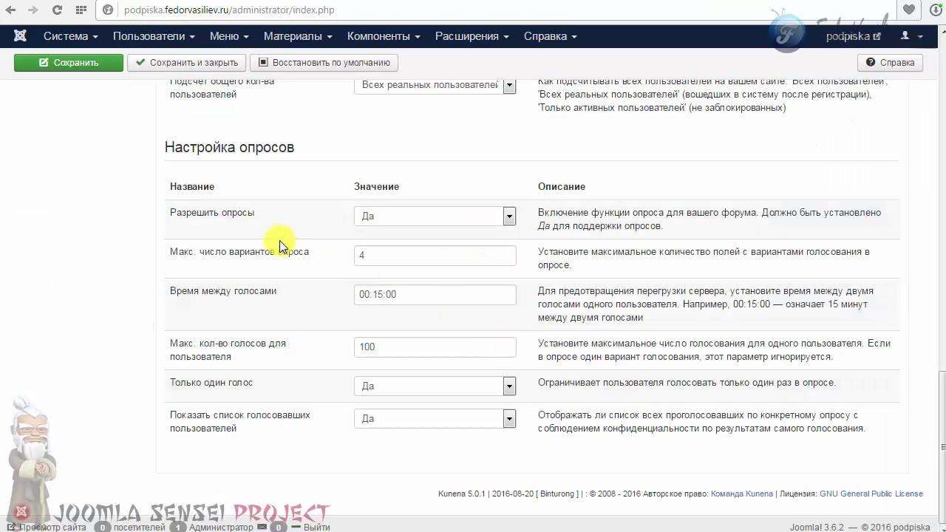
left_click(418, 213)
left_click(412, 213)
triple_click(651, 219)
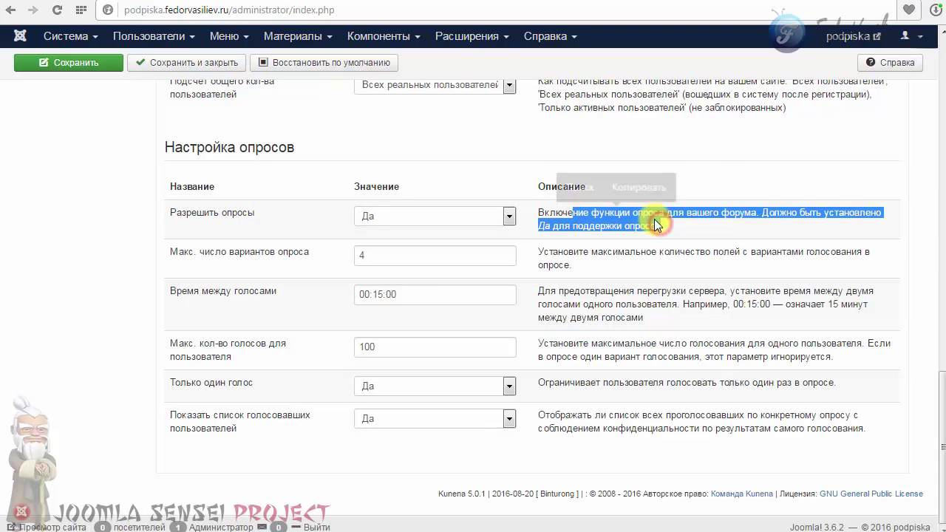
left_click(652, 218)
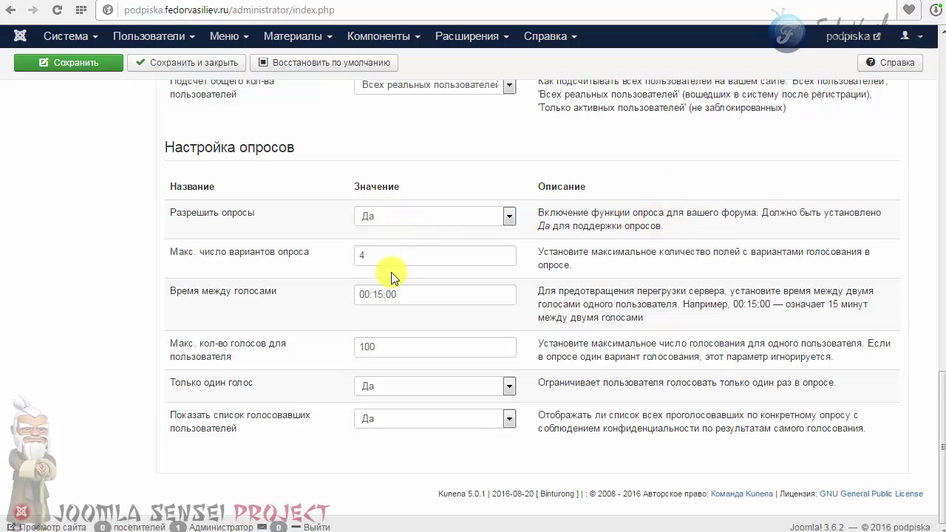
Step: Check the poll limits: Макс. число вариантов опроса, Время между голосами and Макс. кол-во голосов для пользователя
left_click(403, 257)
left_click(375, 255)
double_click(375, 255)
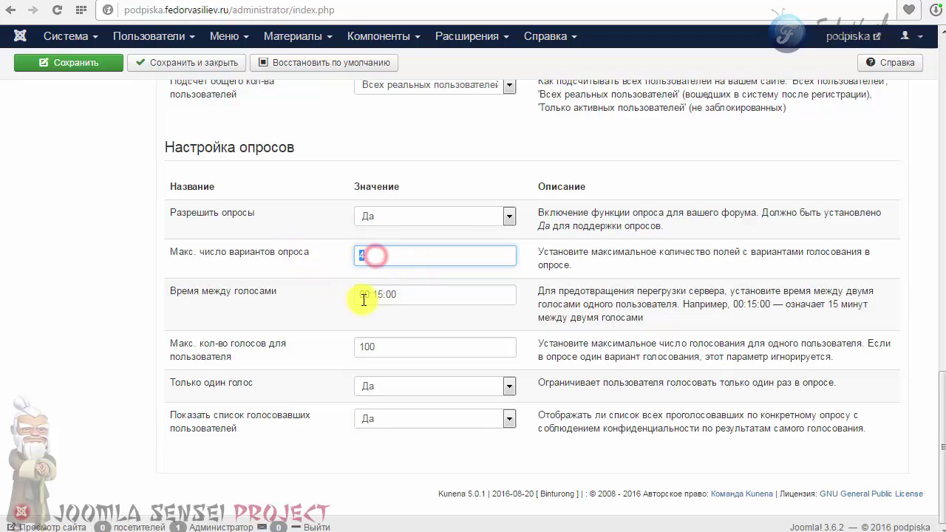
double_click(426, 300)
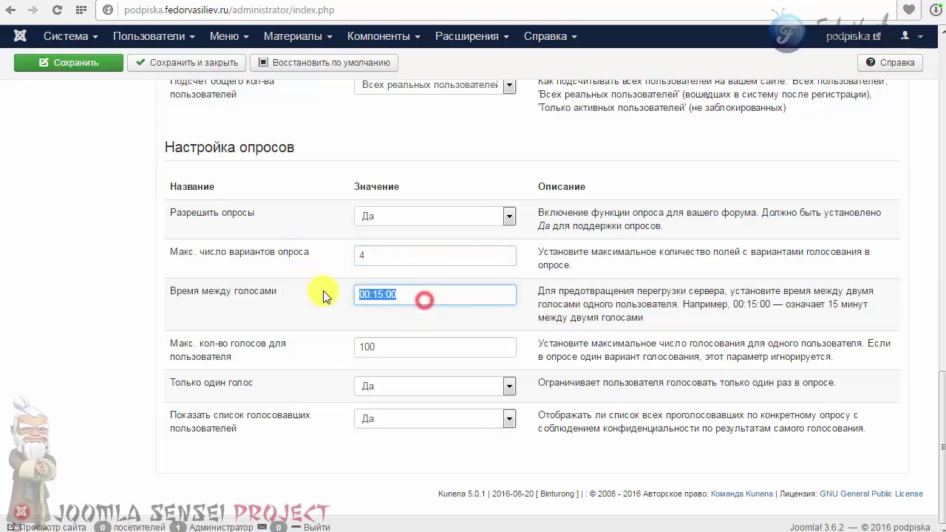
left_click(321, 294)
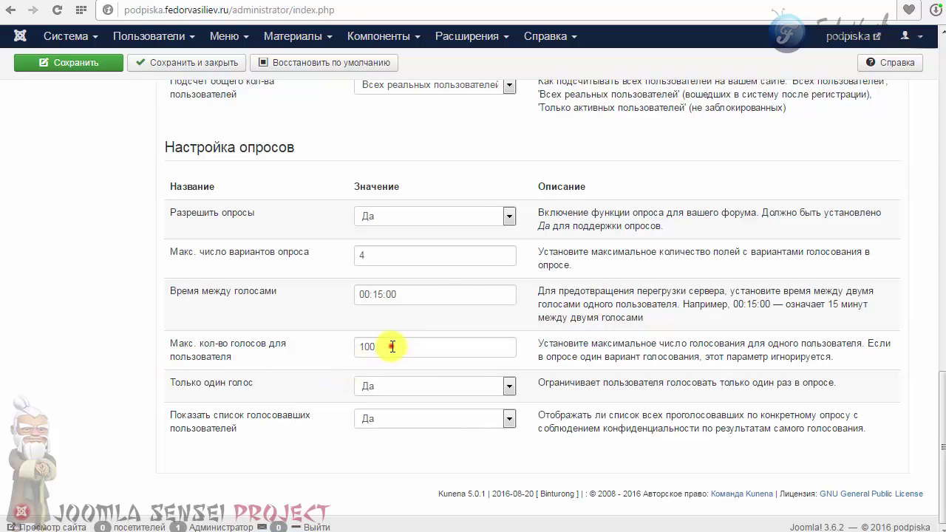
left_click_drag(391, 345, 317, 348)
left_click(330, 354)
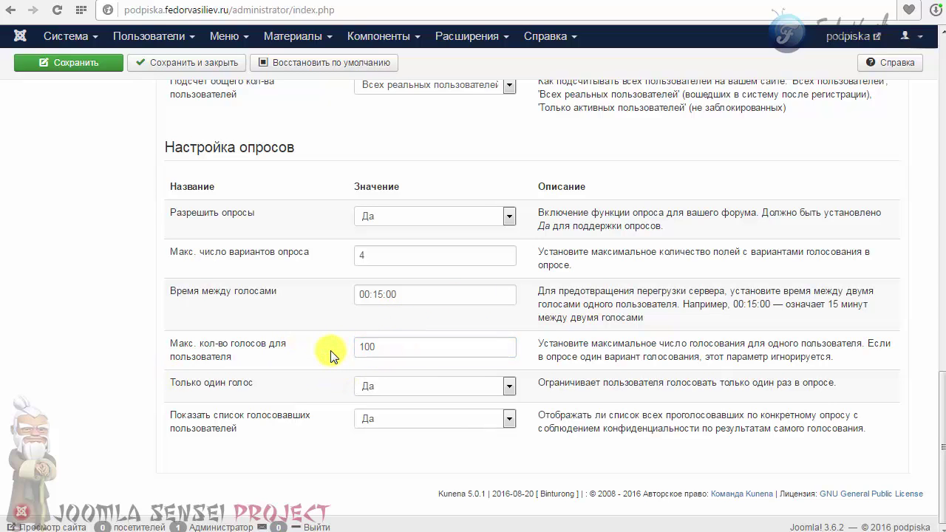
Step: Check the choices of the Только один голос option and read its description
left_click(401, 387)
left_click(401, 389)
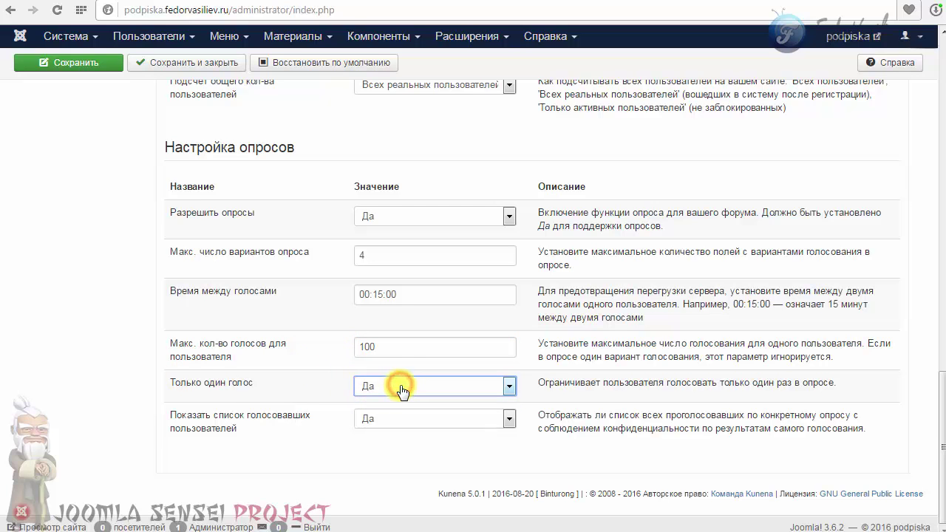
left_click(370, 385)
left_click(368, 385)
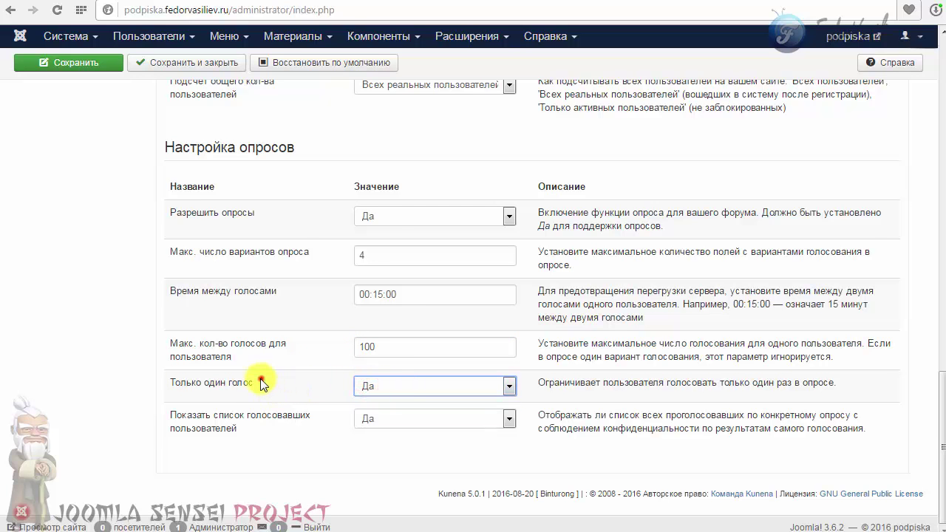
left_click_drag(255, 383, 167, 385)
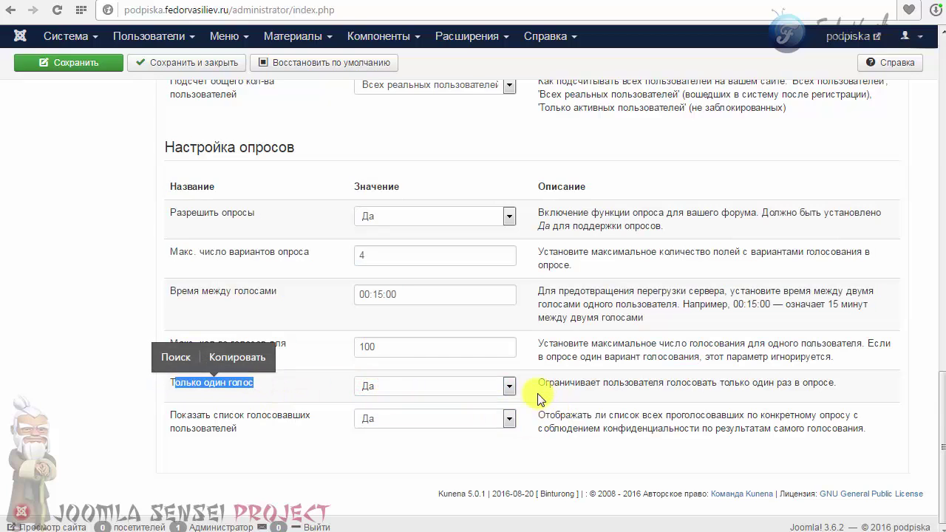
left_click(386, 393)
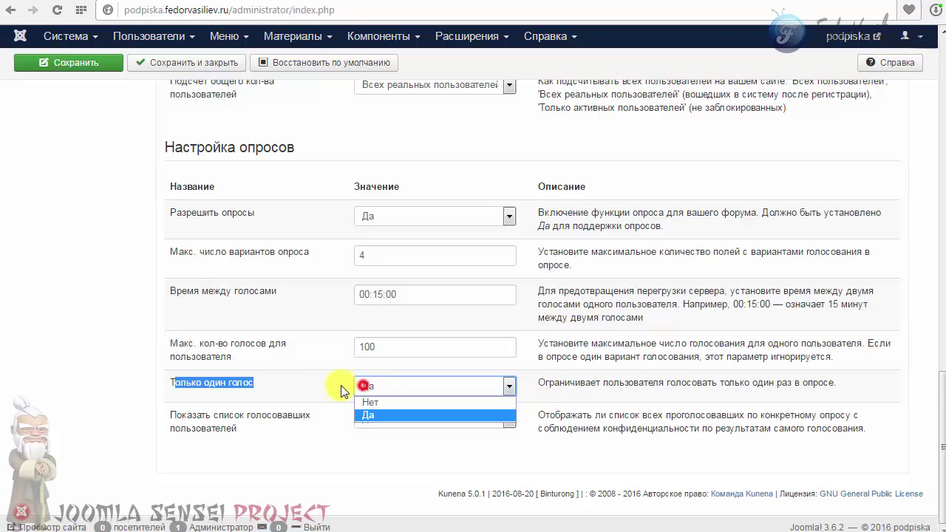
left_click(336, 384)
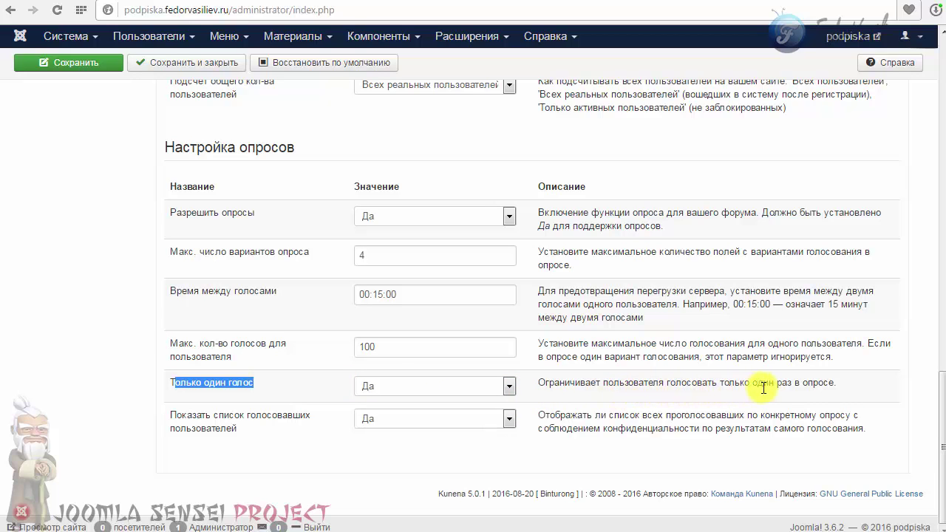
left_click_drag(840, 382, 538, 382)
left_click(538, 382)
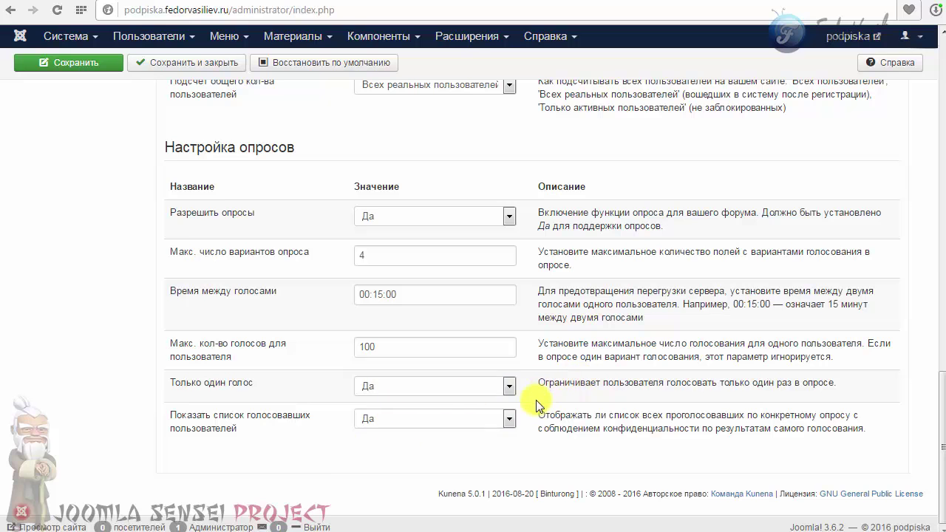
Step: Return to the Общее section of the Kunena configuration
scroll(538, 405, "up", 10)
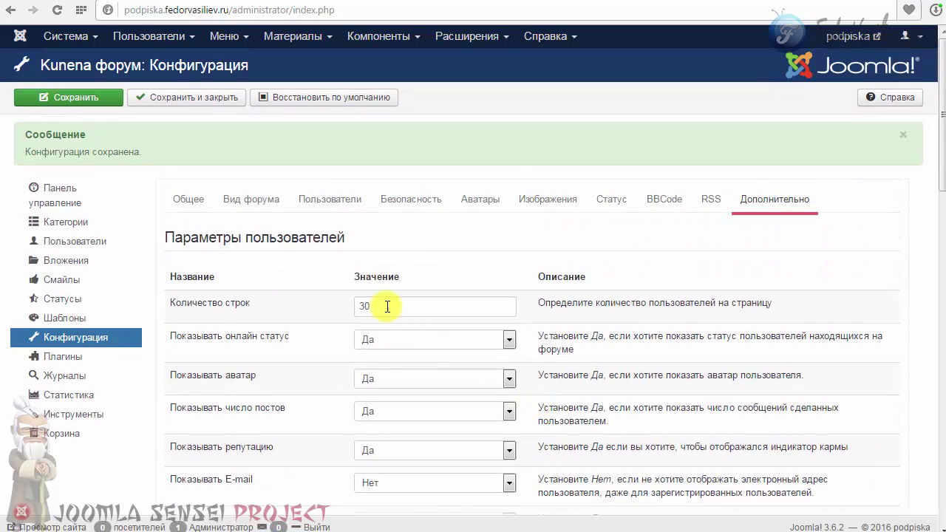
left_click(179, 199)
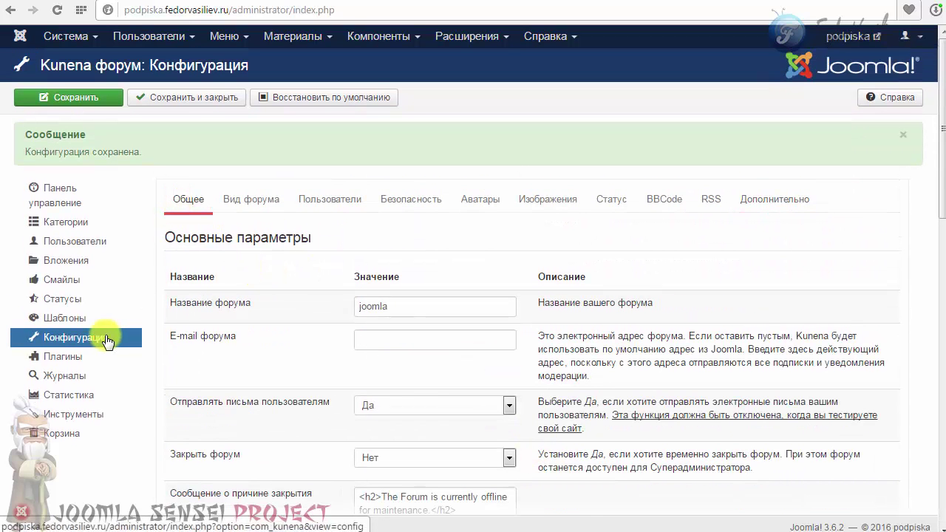
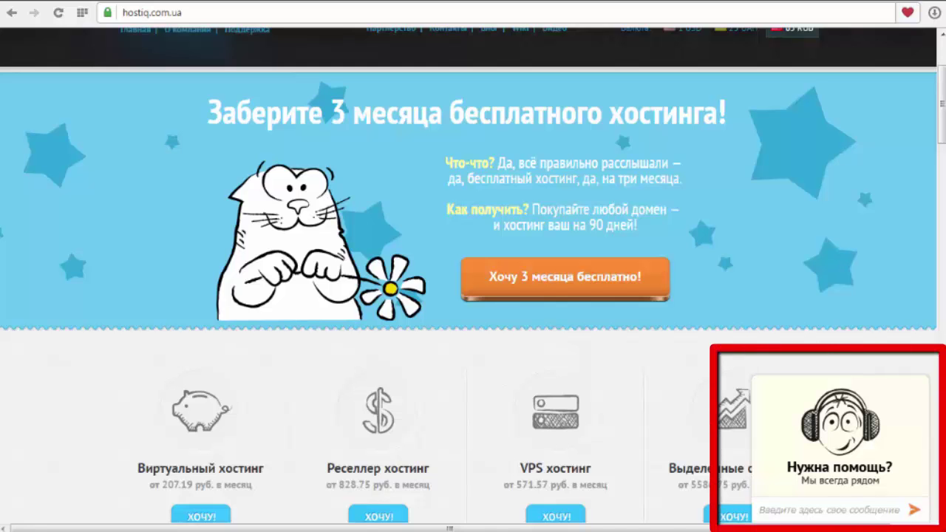
Step: On the hostiq.com.ua site, open the support chat form to view it, and minimise it again
left_click(820, 467)
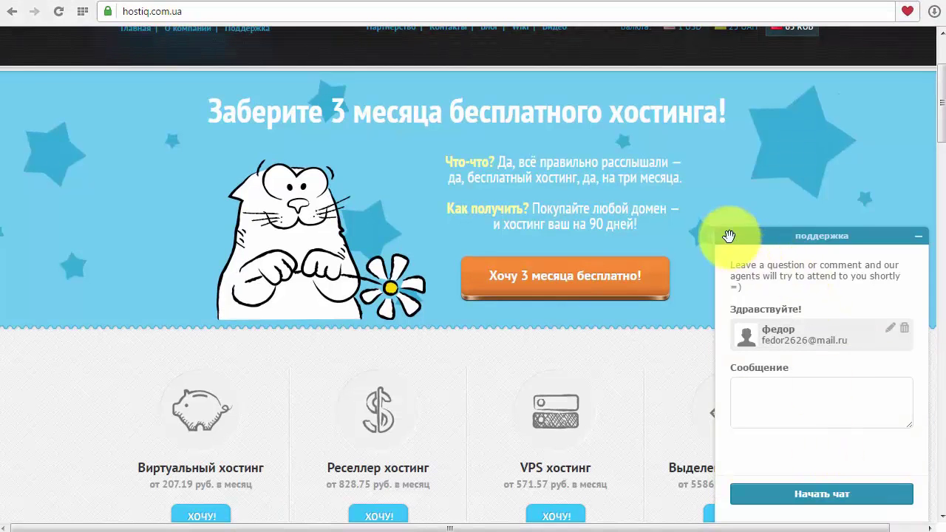
left_click(918, 236)
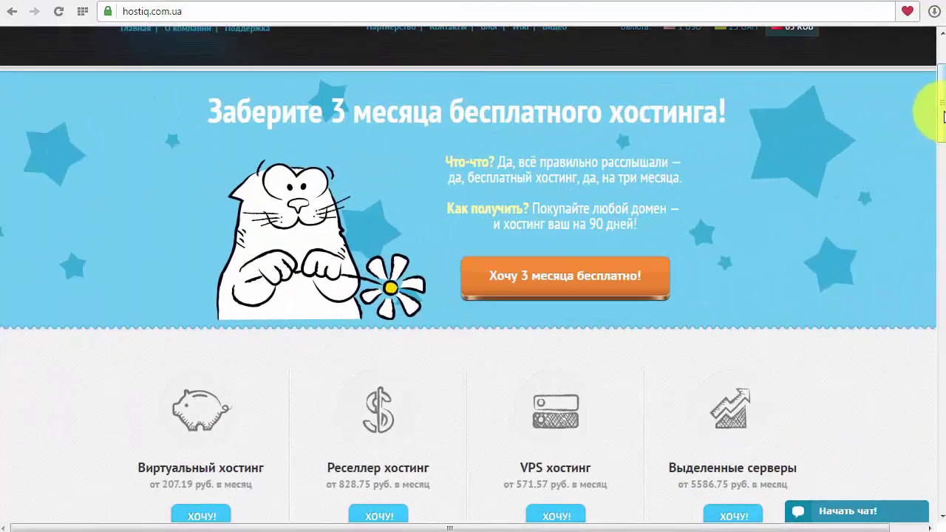
mouse_move(942, 120)
left_mouse_down()
mouse_move(942, 157)
mouse_move(944, 116)
left_mouse_up()
left_click(687, 385)
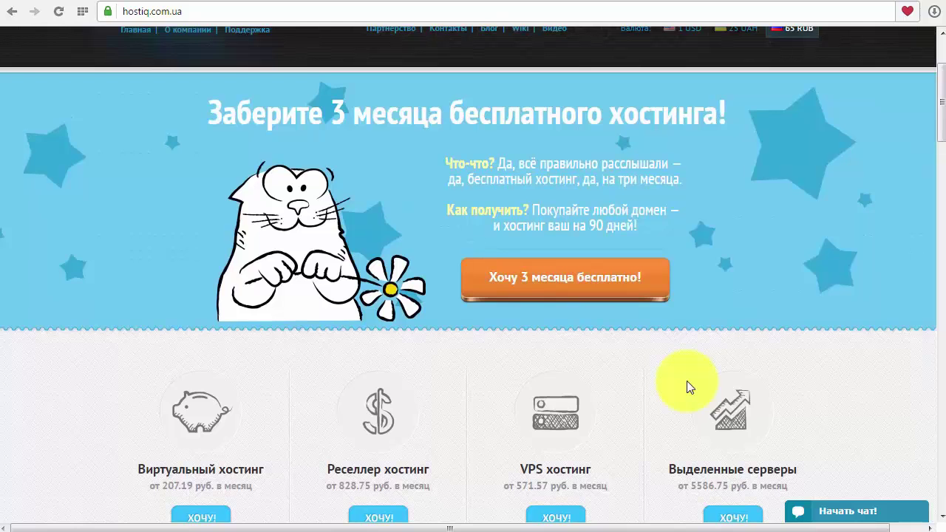